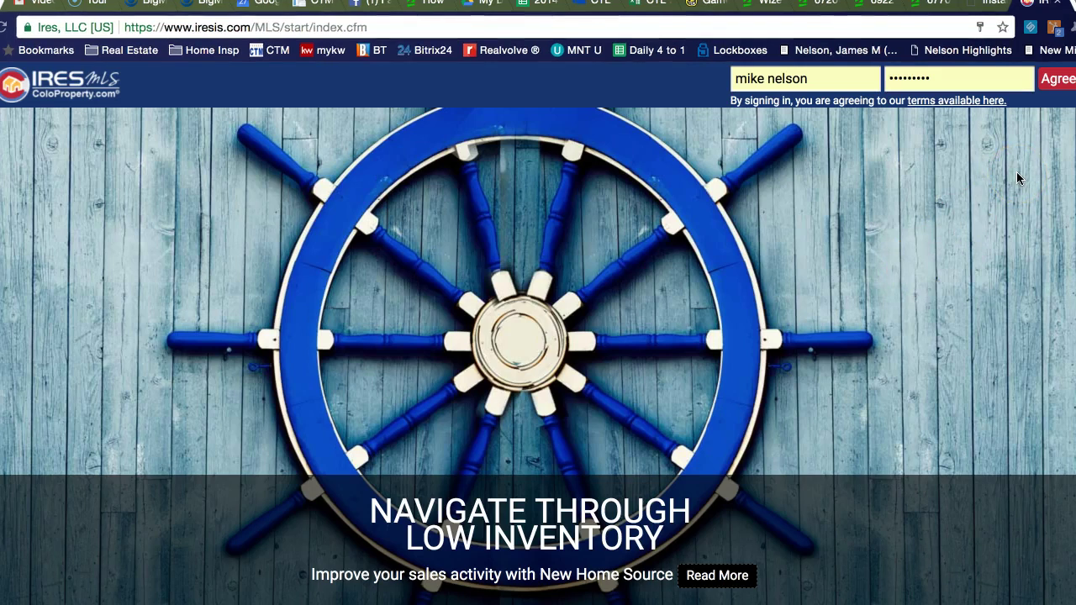
Step: Sign in to IRES MLS and bring up the full Listing Search criteria form
{"action": "left_click", "coordinate": [1059, 84]}
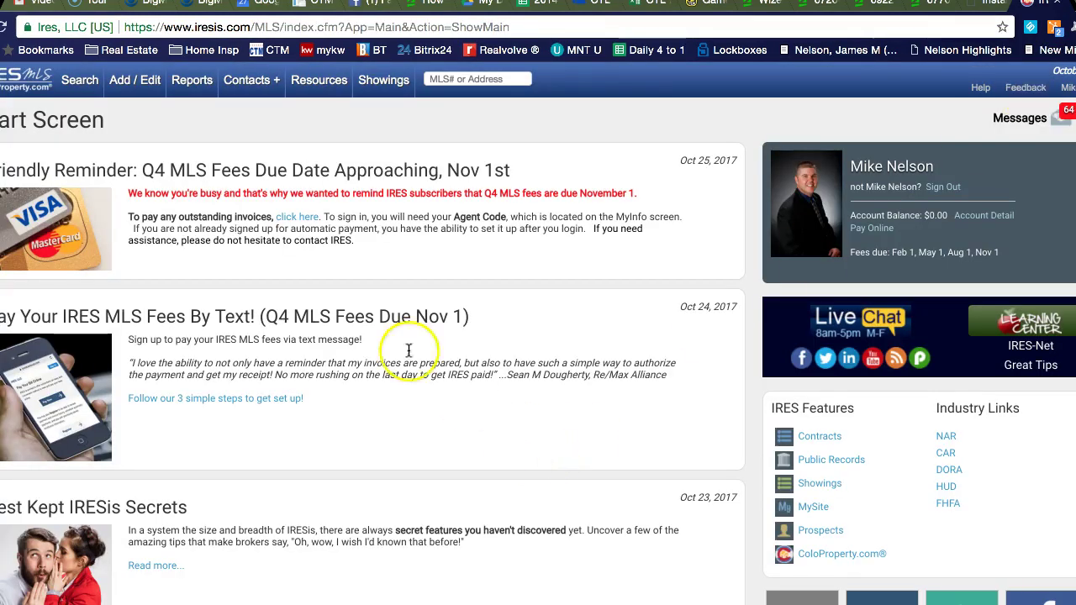
{"action": "left_click", "coordinate": [74, 80]}
{"action": "left_click", "coordinate": [84, 163]}
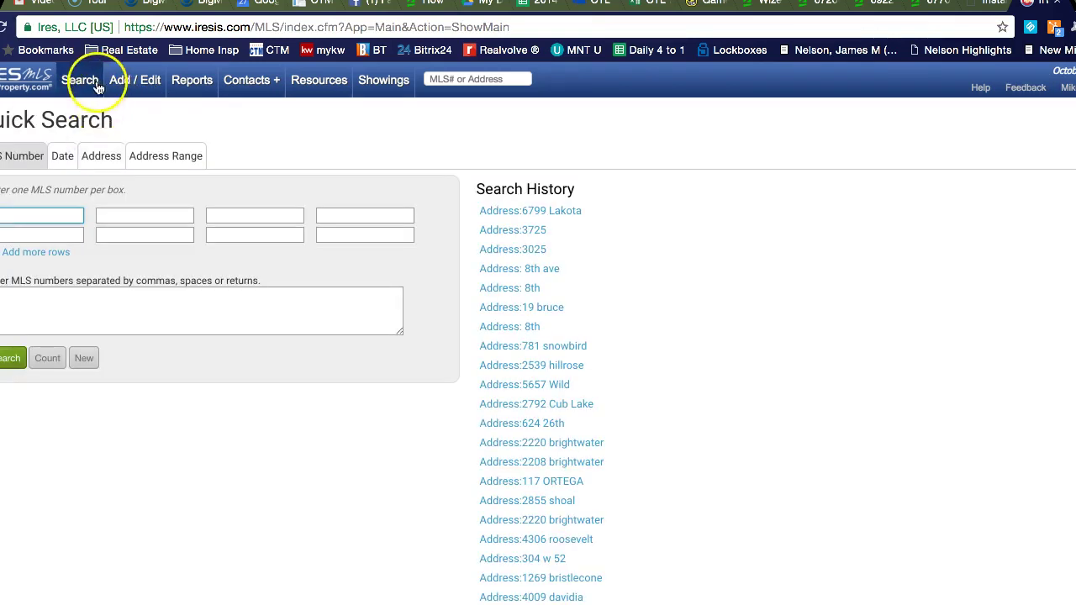
{"action": "left_click", "coordinate": [89, 80]}
{"action": "left_click", "coordinate": [95, 139]}
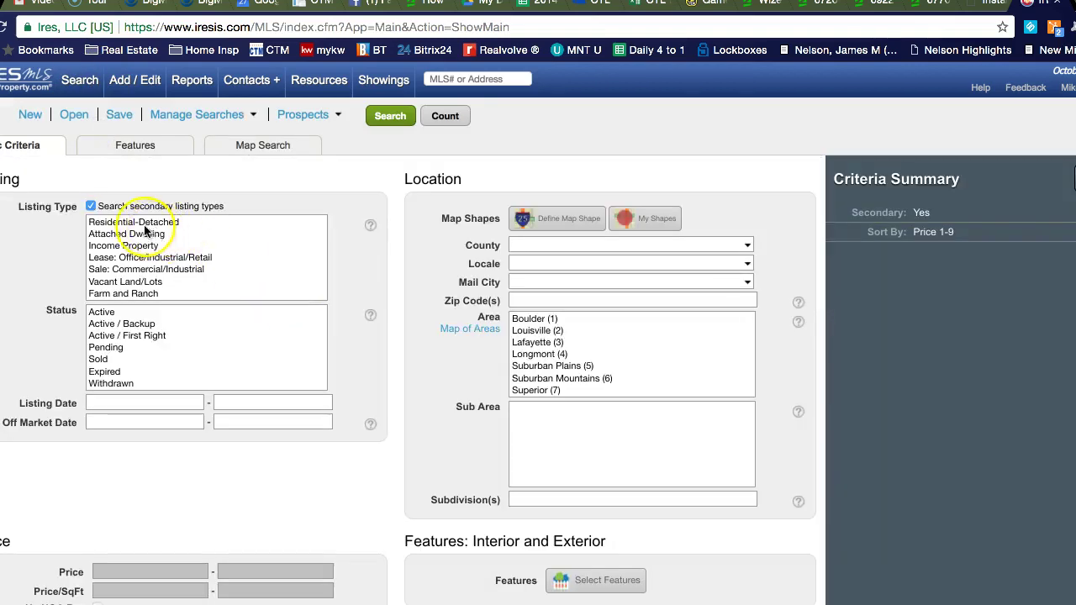
Step: Limit the search to Residential-Detached with Active, Active / Backup, Pending and Sold statuses
{"action": "left_click", "coordinate": [91, 206]}
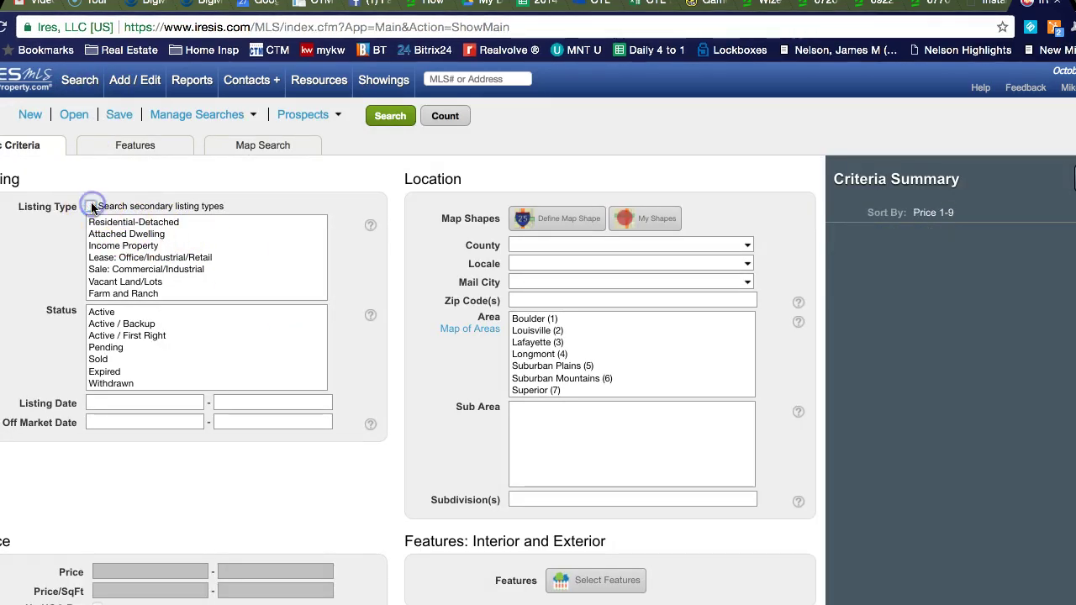
{"action": "left_click", "coordinate": [151, 223]}
{"action": "left_click", "coordinate": [122, 313]}
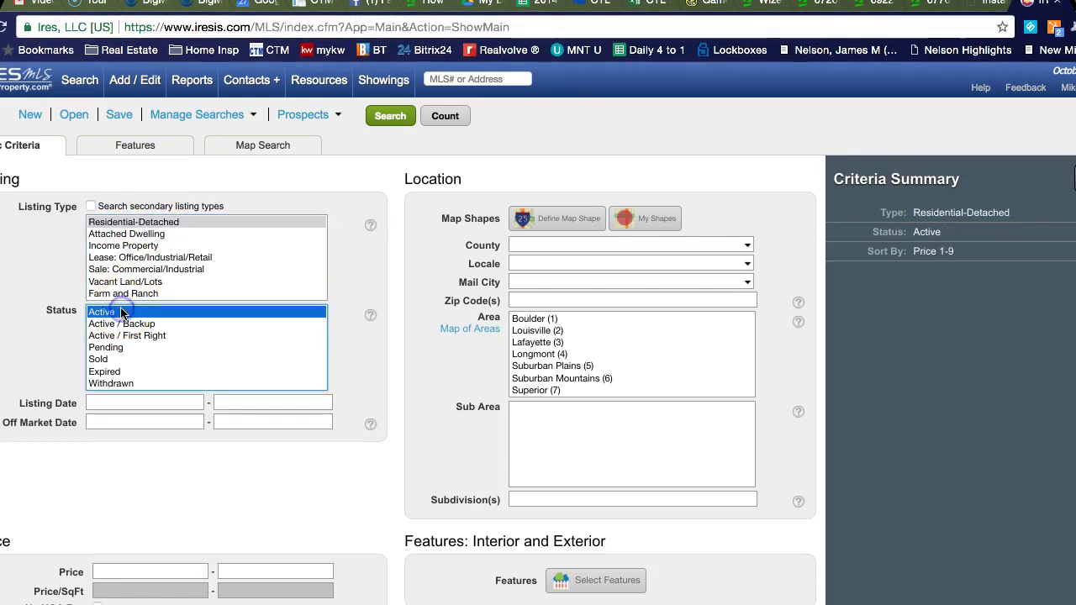
{"action": "left_click", "coordinate": [126, 325], "text": "super"}
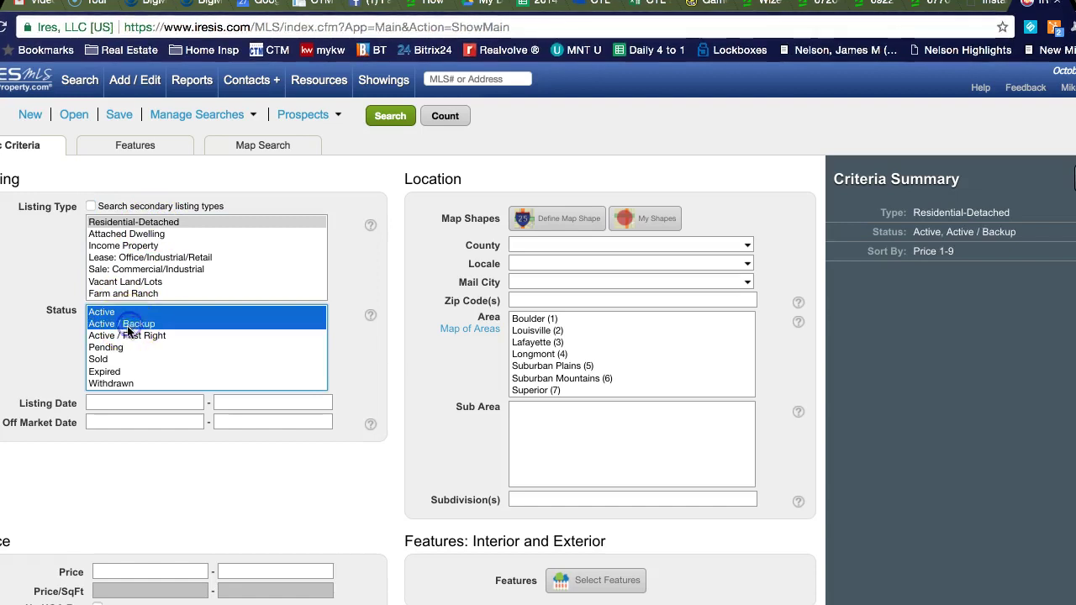
{"action": "left_click", "coordinate": [116, 347], "text": "super"}
{"action": "left_click", "coordinate": [115, 359], "text": "super"}
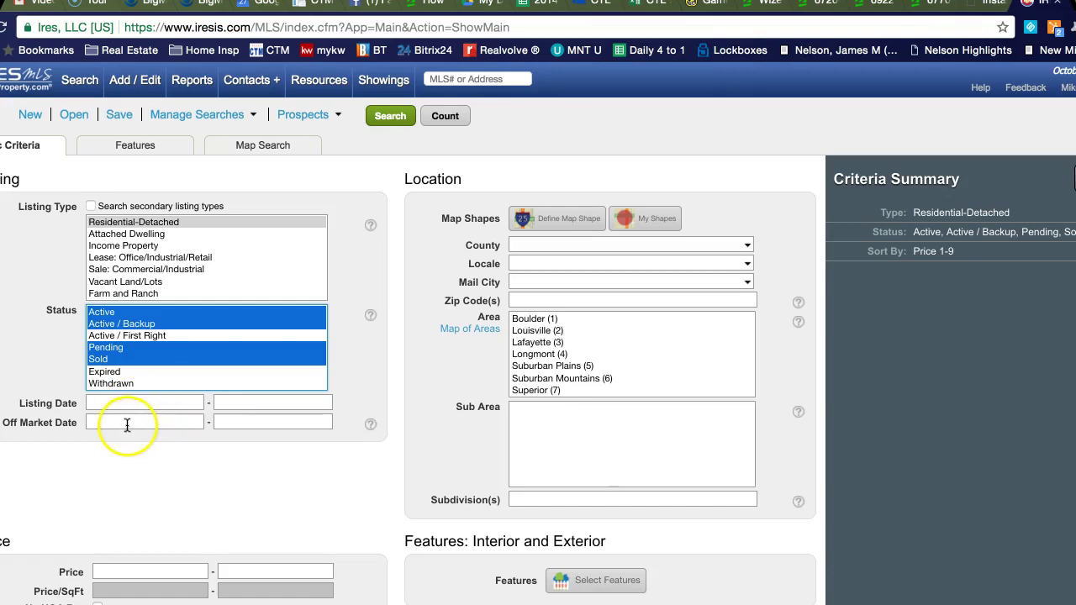
Step: Set the Off Market Date to 04/27/2017
{"action": "left_click", "coordinate": [127, 424]}
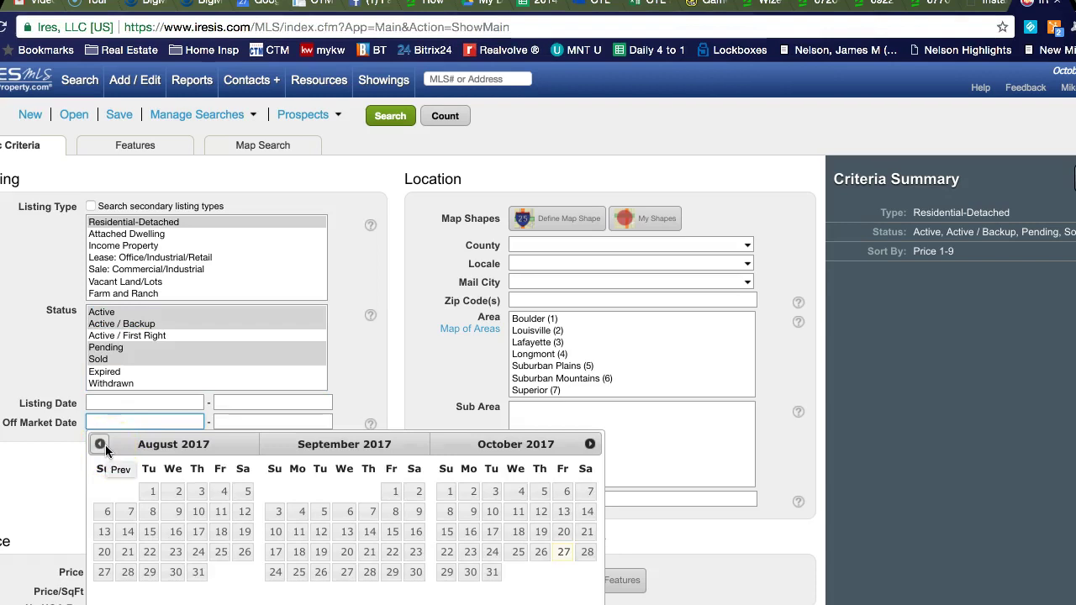
{"action": "left_click", "coordinate": [105, 449]}
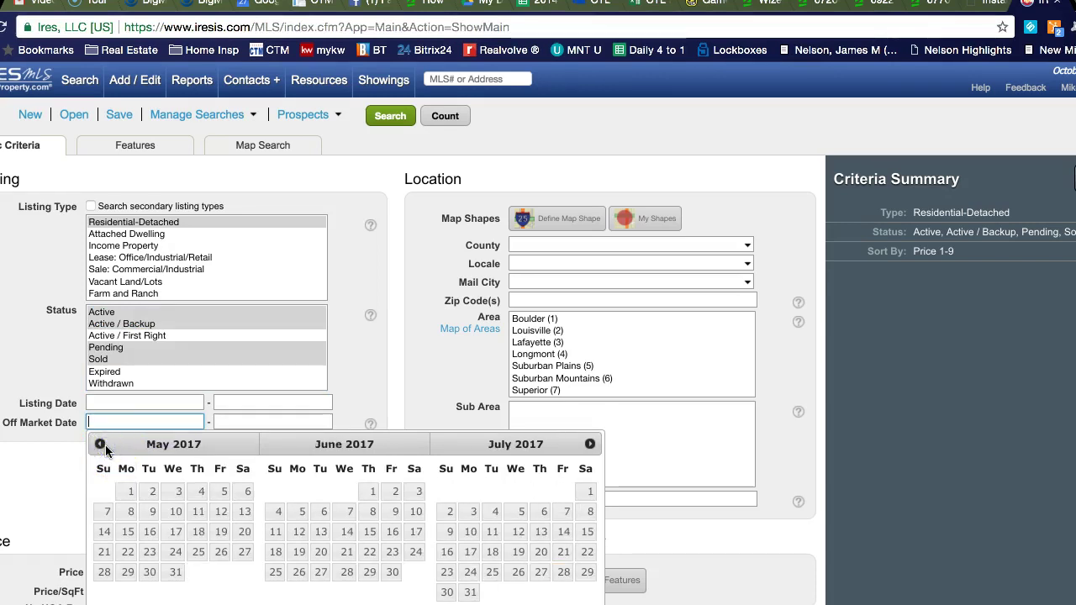
{"action": "left_click", "coordinate": [100, 444]}
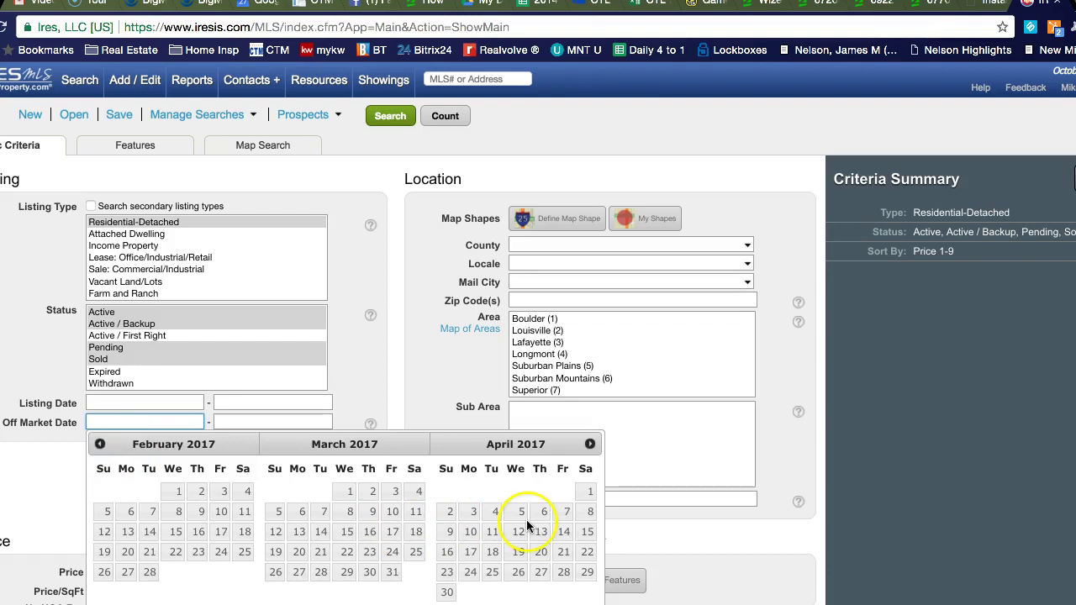
{"action": "left_click", "coordinate": [547, 574]}
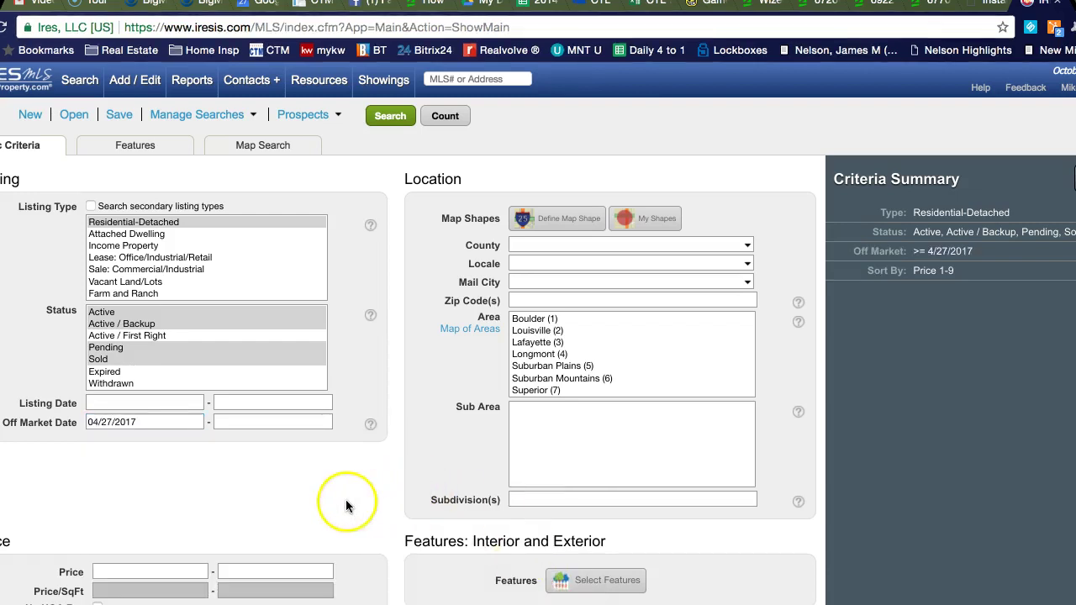
{"action": "scroll", "coordinate": [326, 504], "scroll_direction": "down", "scroll_amount": 4}
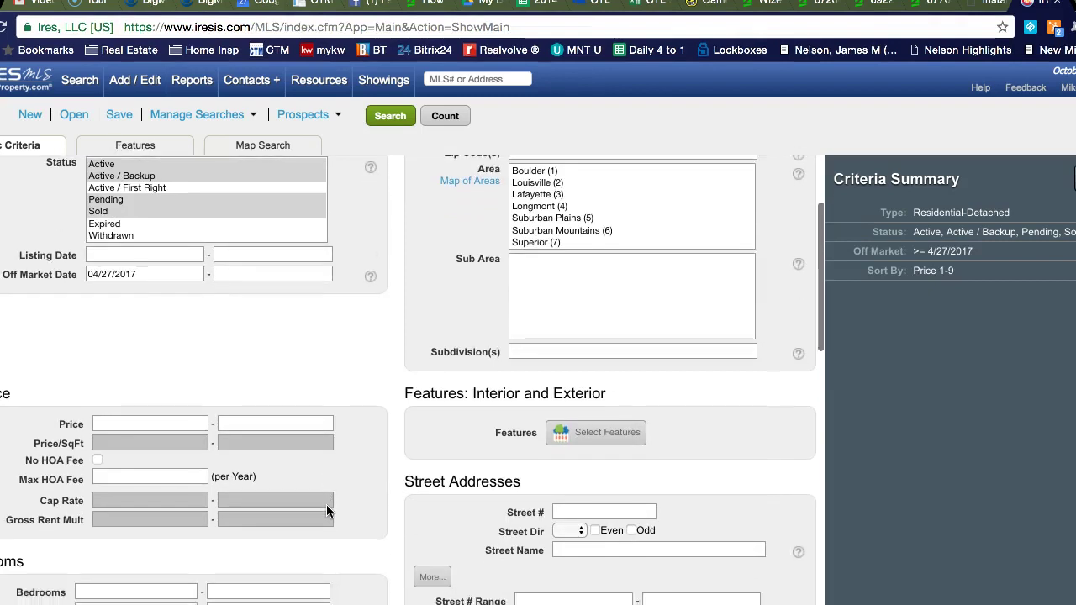
{"action": "scroll", "coordinate": [326, 510], "scroll_direction": "down", "scroll_amount": 1}
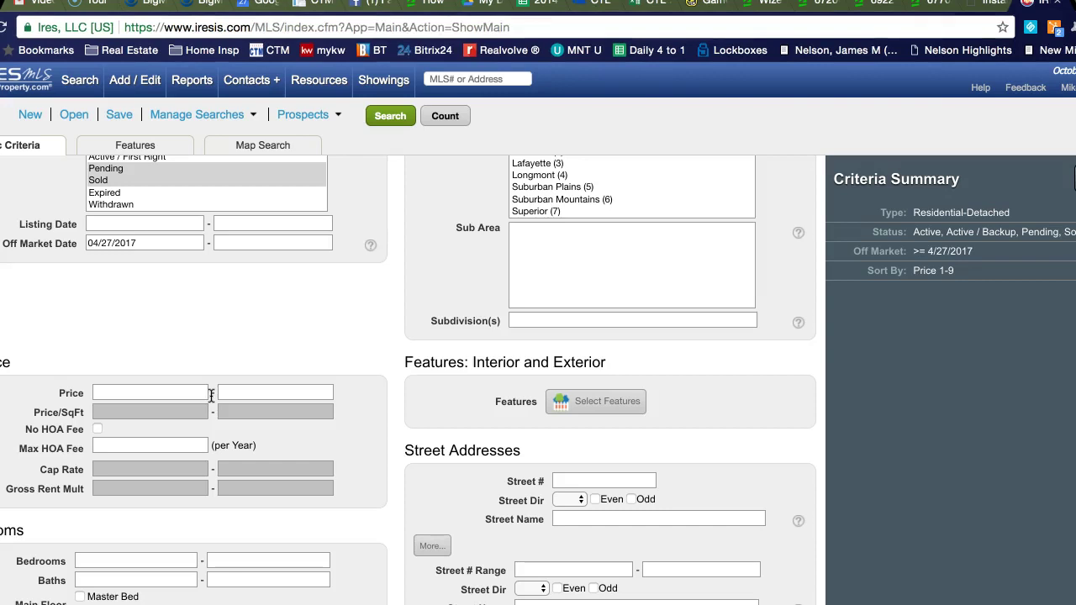
{"action": "scroll", "coordinate": [273, 360], "scroll_direction": "up", "scroll_amount": 3}
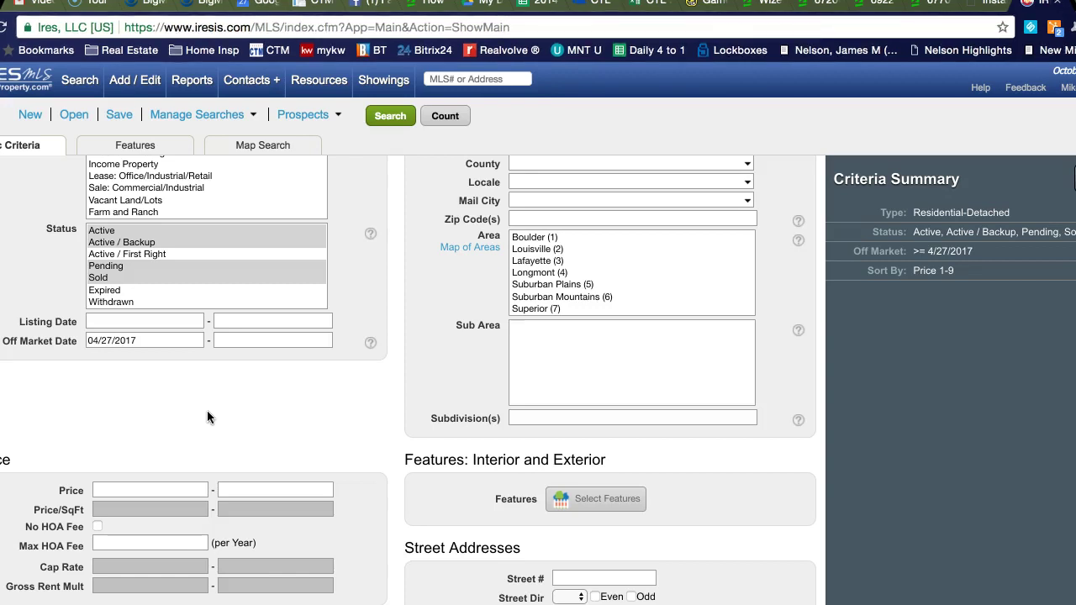
{"action": "scroll", "coordinate": [207, 411], "scroll_direction": "up", "scroll_amount": 2}
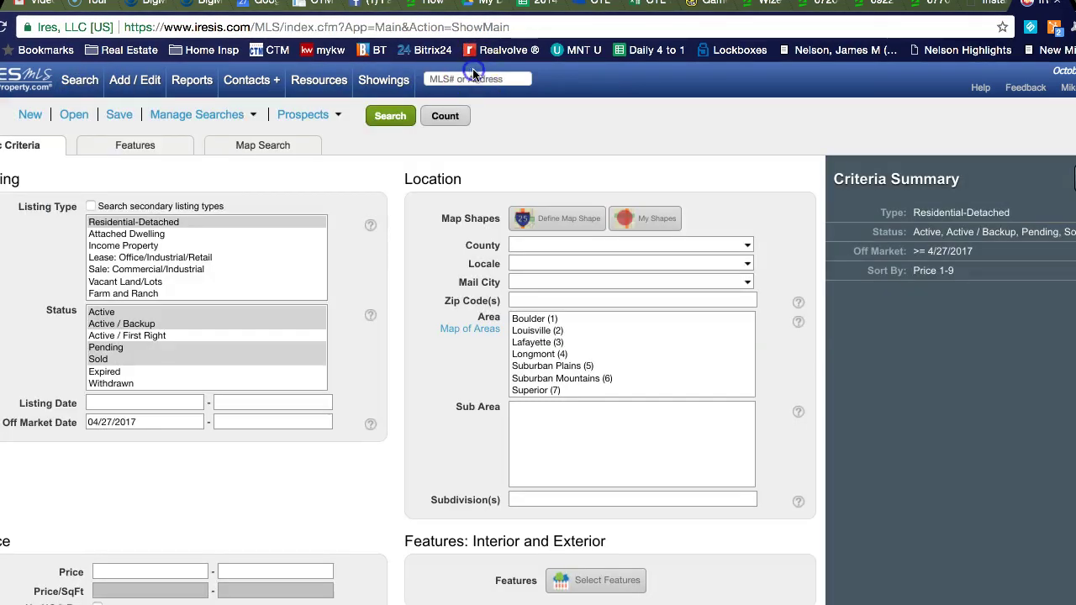
{"action": "left_click", "coordinate": [468, 80]}
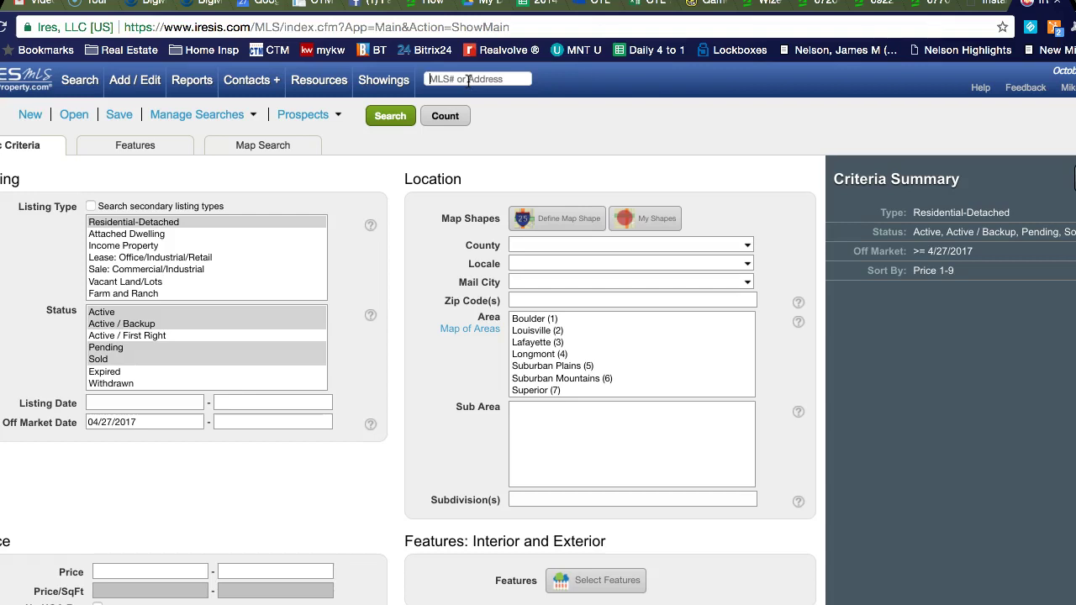
{"action": "left_click", "coordinate": [510, 132]}
{"action": "scroll", "coordinate": [186, 490], "scroll_direction": "down", "scroll_amount": 2}
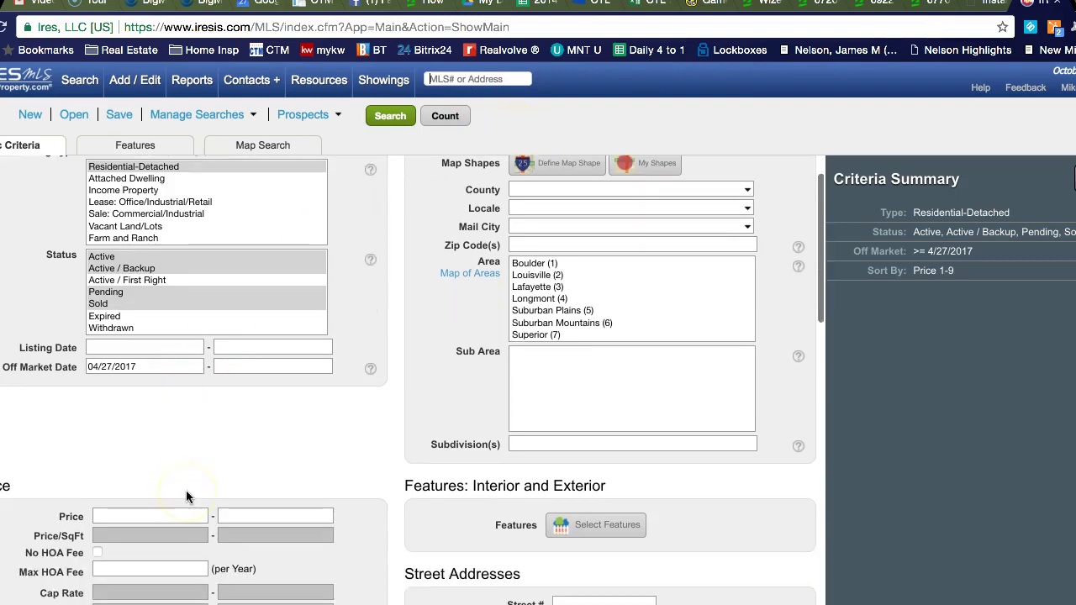
{"action": "scroll", "coordinate": [186, 494], "scroll_direction": "down", "scroll_amount": 3}
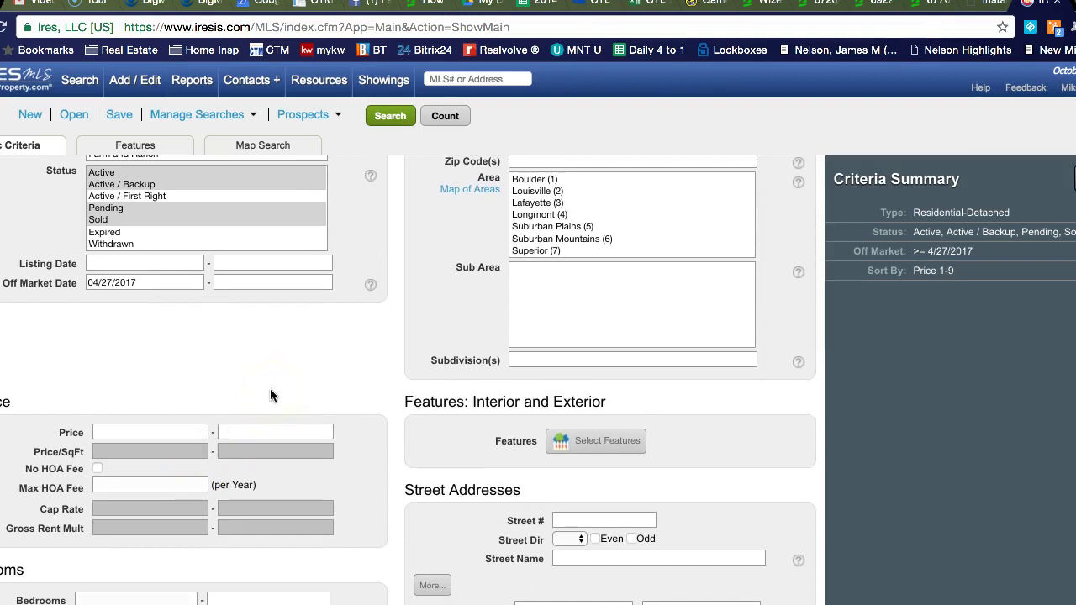
{"action": "scroll", "coordinate": [270, 395], "scroll_direction": "down", "scroll_amount": 1}
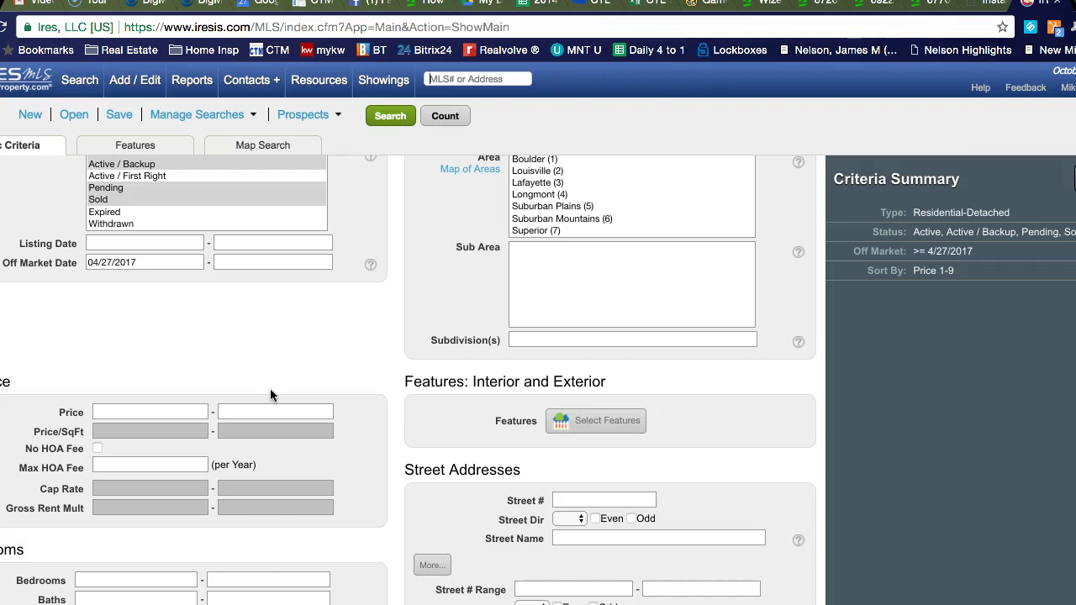
{"action": "scroll", "coordinate": [270, 389], "scroll_direction": "down", "scroll_amount": 1}
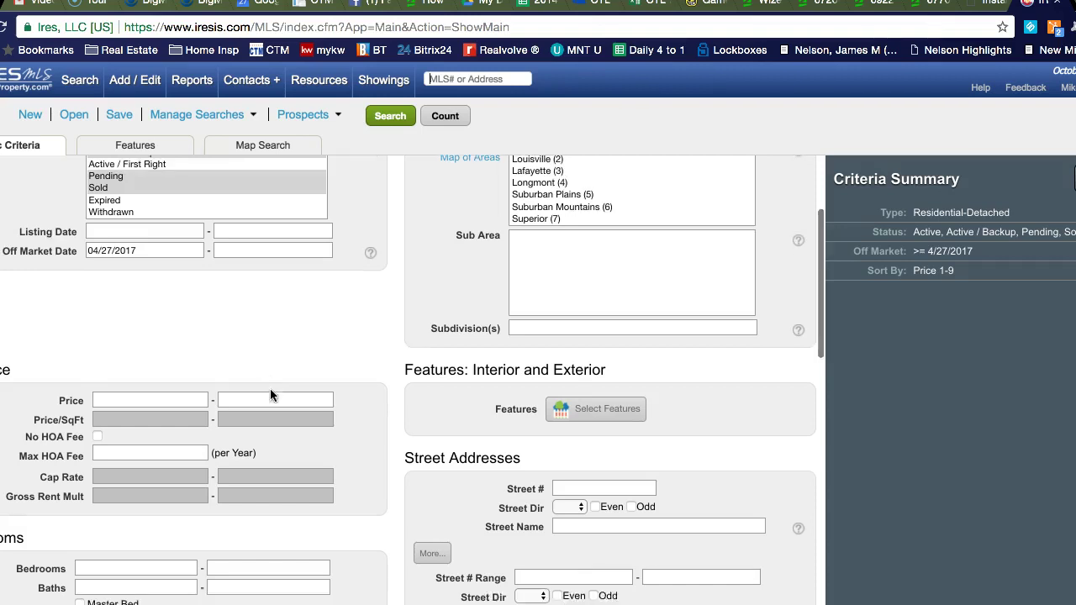
{"action": "left_click", "coordinate": [174, 373]}
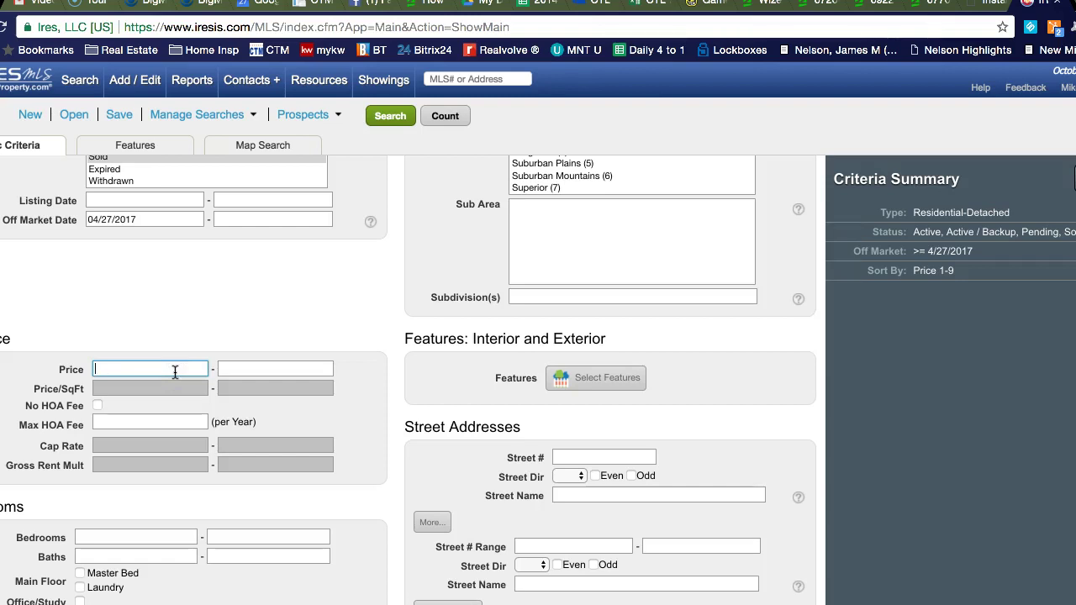
{"action": "scroll", "coordinate": [175, 371], "scroll_direction": "down", "scroll_amount": 5}
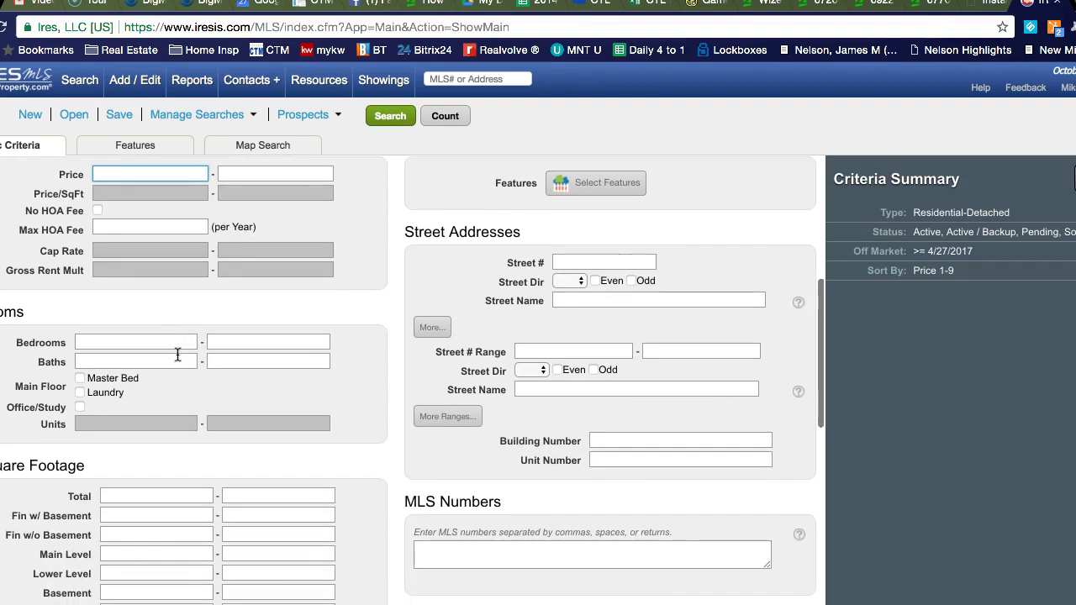
{"action": "left_click", "coordinate": [176, 341]}
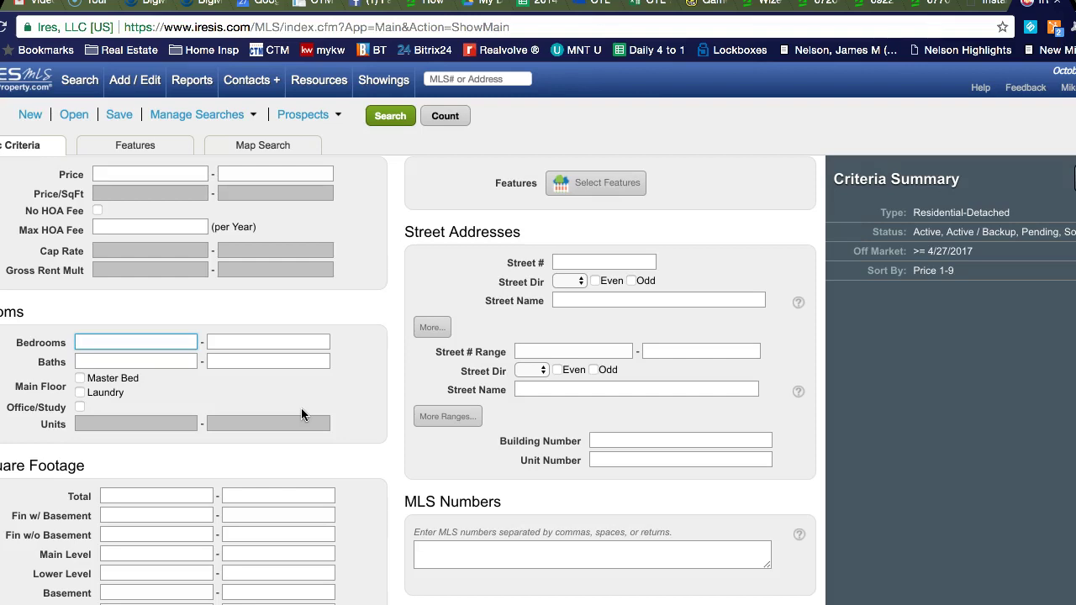
{"action": "scroll", "coordinate": [301, 408], "scroll_direction": "up", "scroll_amount": 5}
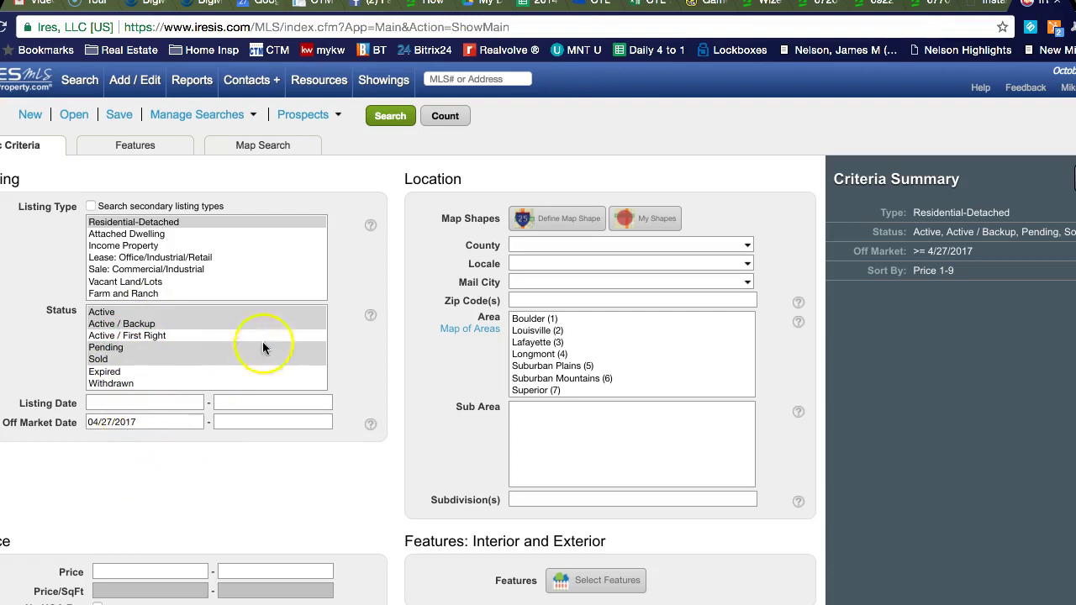
Step: Switch to Map Search over Longmont and bring up the Map an Address lookup
{"action": "left_click", "coordinate": [250, 150]}
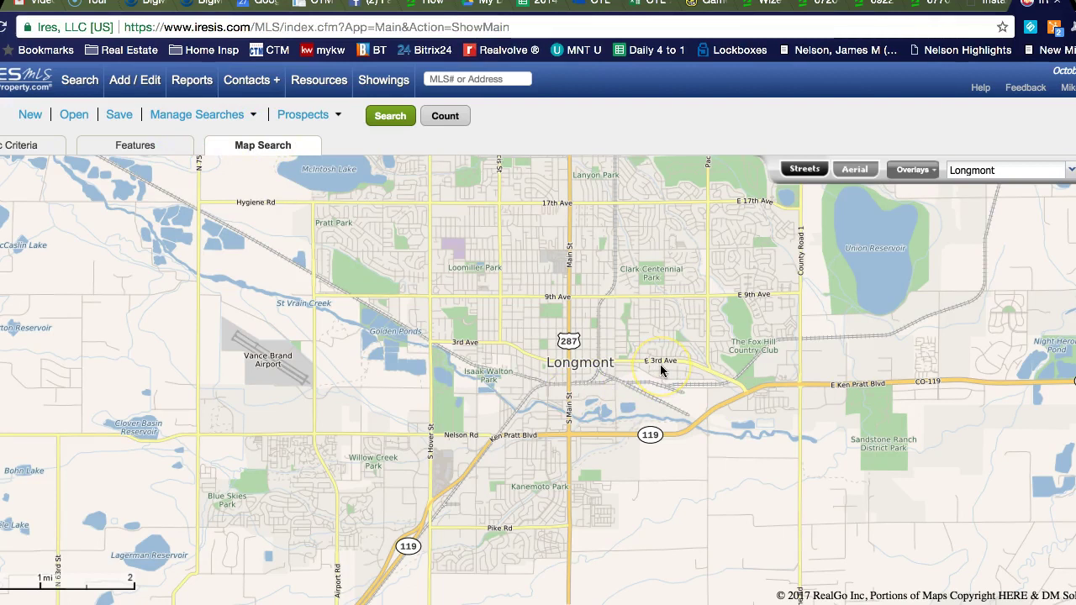
{"action": "left_click", "coordinate": [618, 342]}
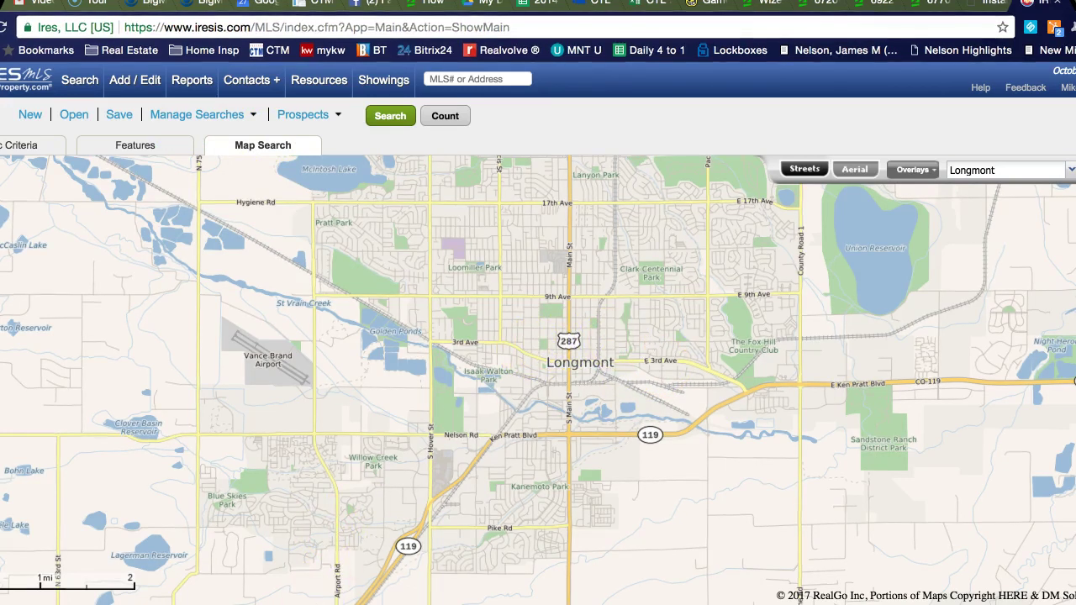
{"action": "left_click", "coordinate": [432, 602]}
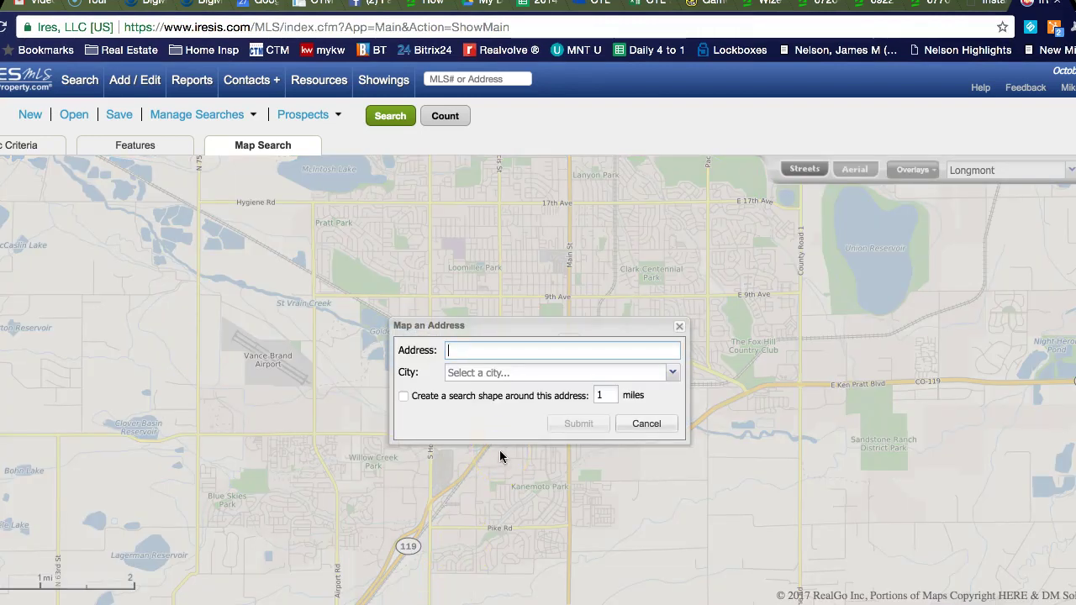
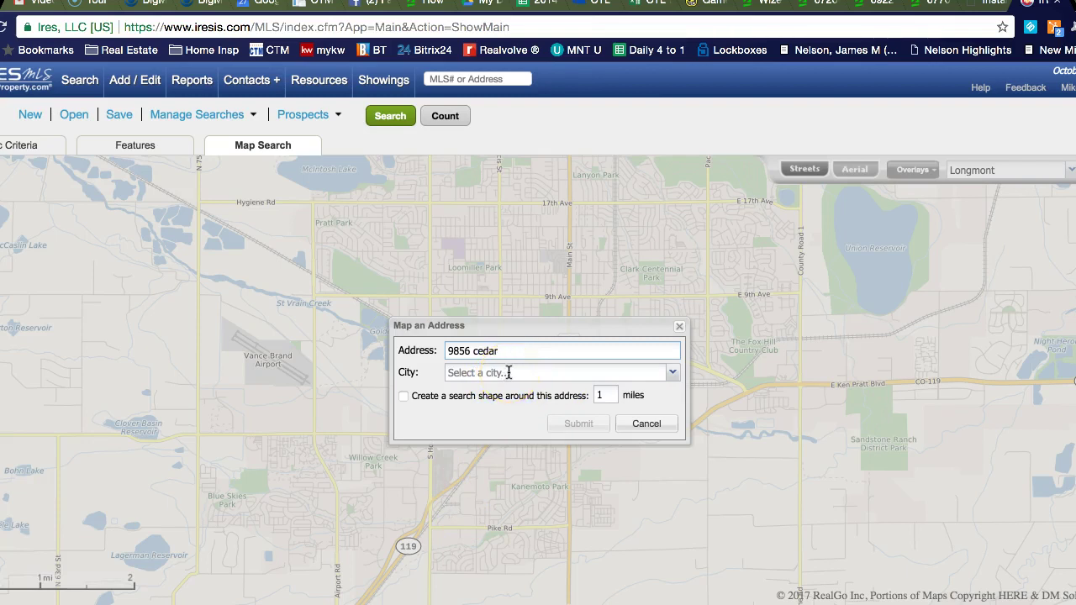
Step: Look up the home's street address with city Firestone on the map
{"action": "left_click", "coordinate": [509, 373]}
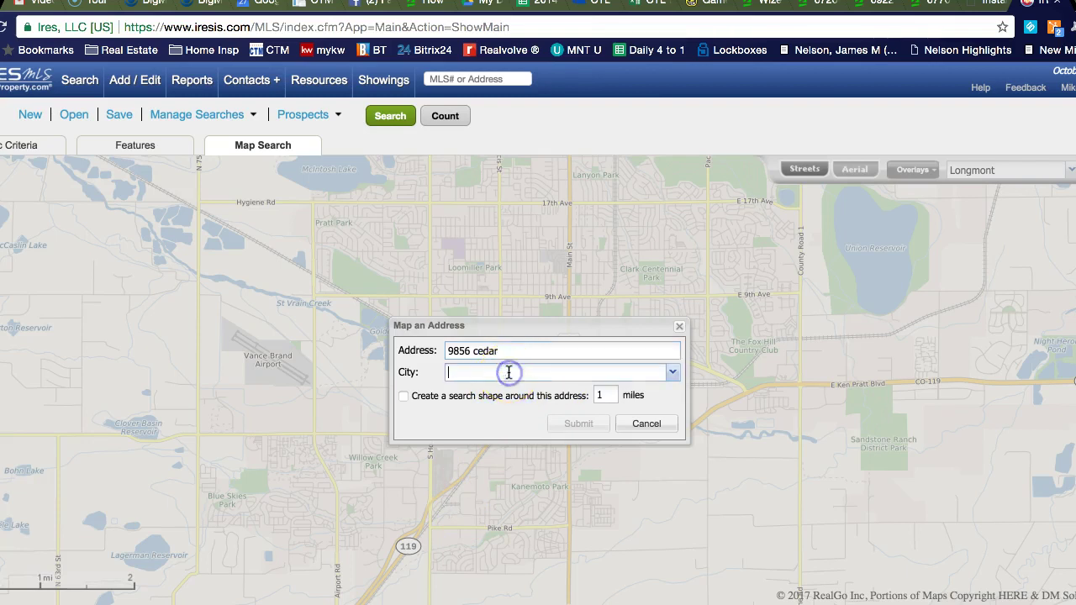
{"action": "type", "text": "firestone"}
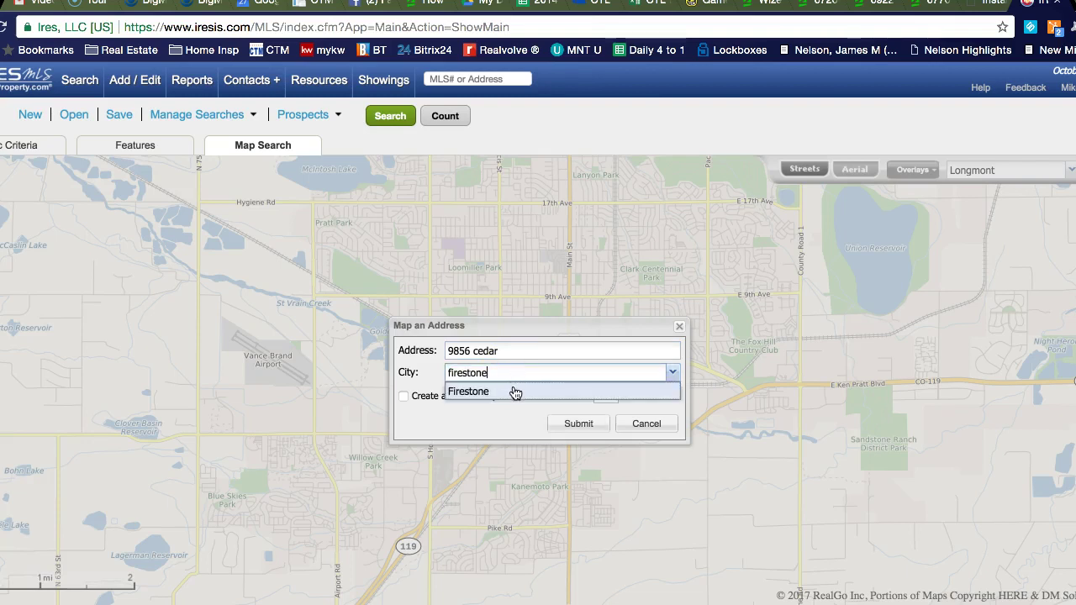
{"action": "left_click", "coordinate": [512, 392]}
{"action": "left_click", "coordinate": [568, 423]}
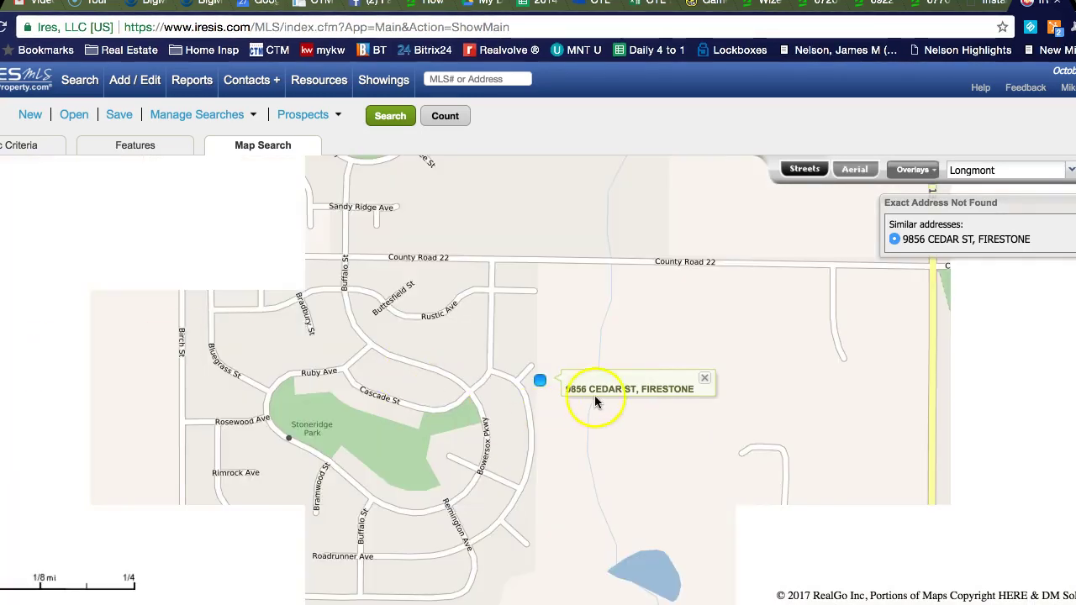
Step: Show the map as Streets and centre it on the Stoneridge neighbourhood
{"action": "left_click", "coordinate": [855, 172]}
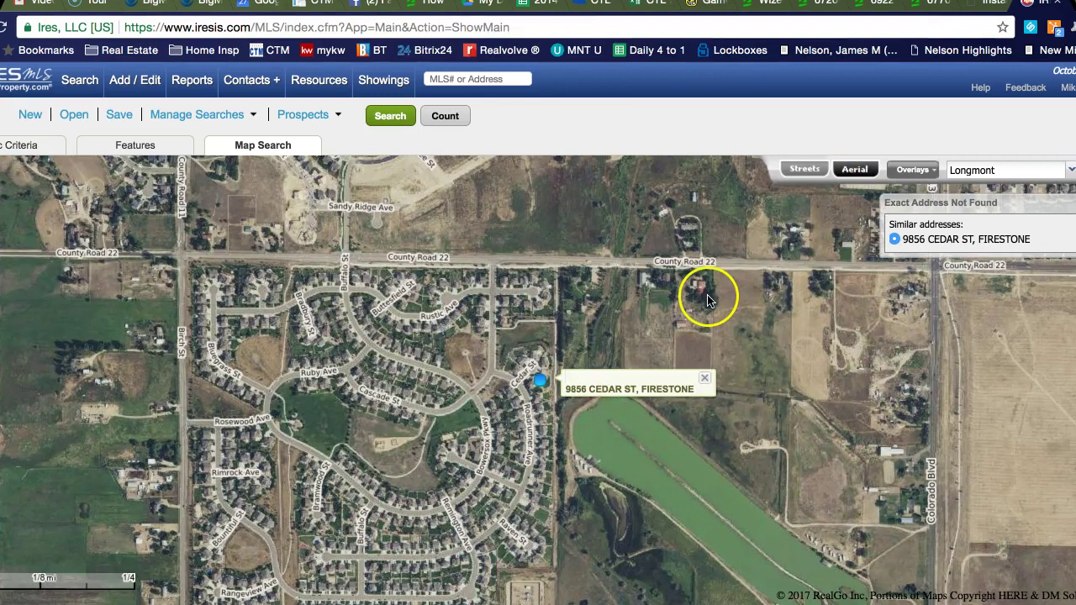
{"action": "left_click", "coordinate": [807, 169]}
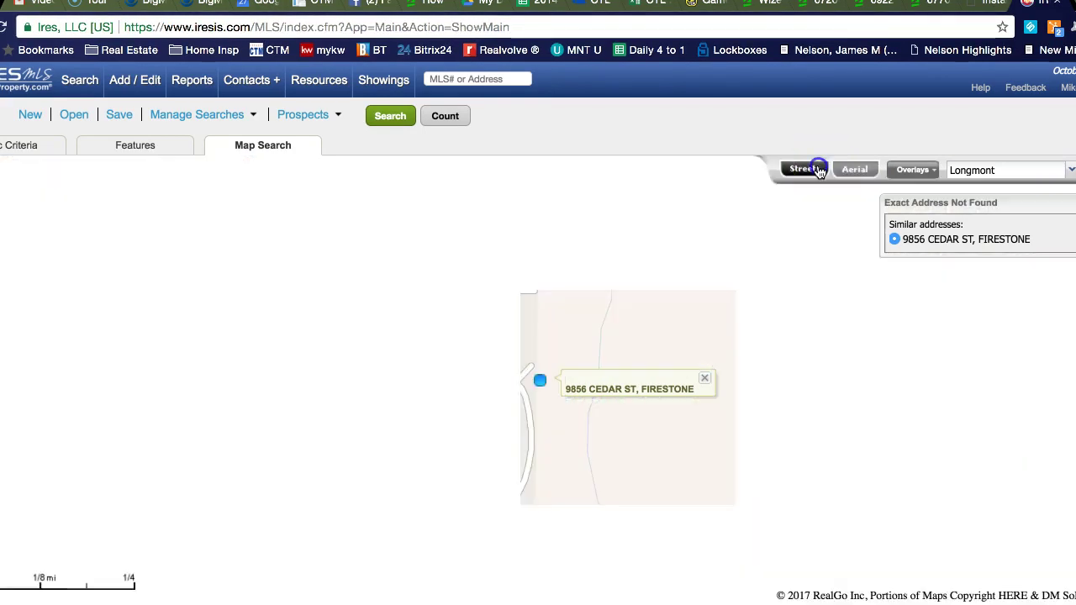
{"action": "mouse_move", "coordinate": [456, 451]}
{"action": "left_mouse_down"}
{"action": "mouse_move", "coordinate": [463, 392]}
{"action": "mouse_move", "coordinate": [488, 348]}
{"action": "left_mouse_up"}
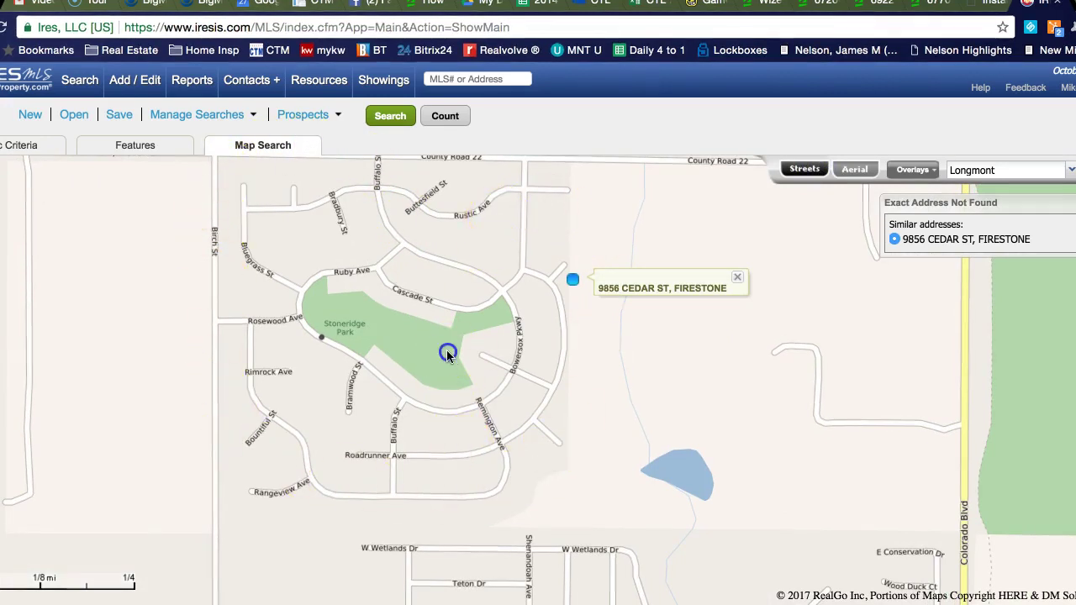
{"action": "left_click_drag", "start_coordinate": [446, 353], "coordinate": [447, 375]}
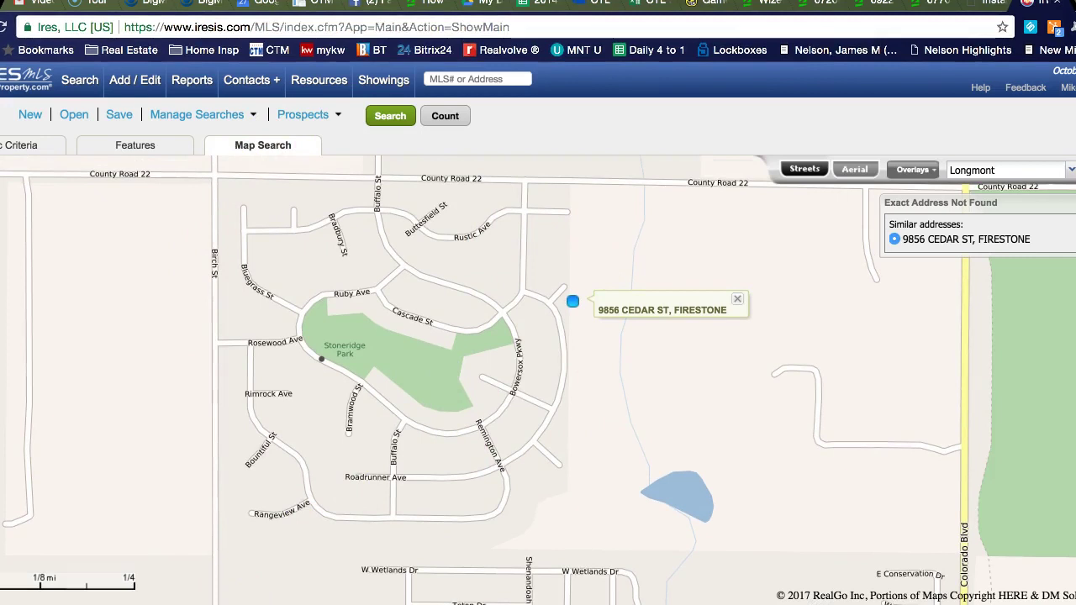
Step: Draw a rectangle about 0.51 by 0.48 mi around the Stoneridge neighbourhood
{"action": "left_click", "coordinate": [190, 583]}
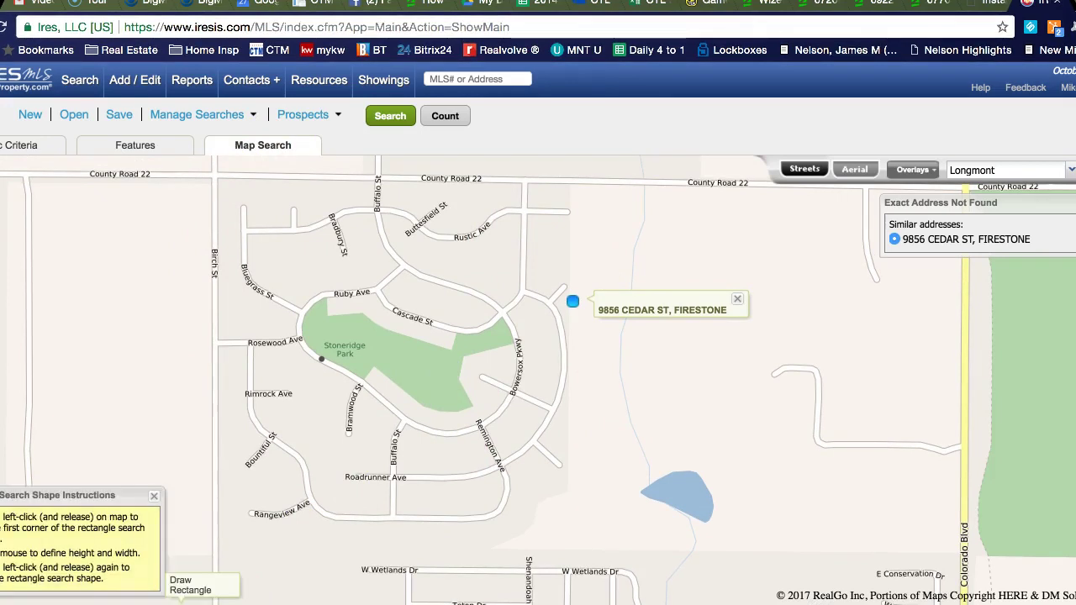
{"action": "left_click", "coordinate": [214, 175]}
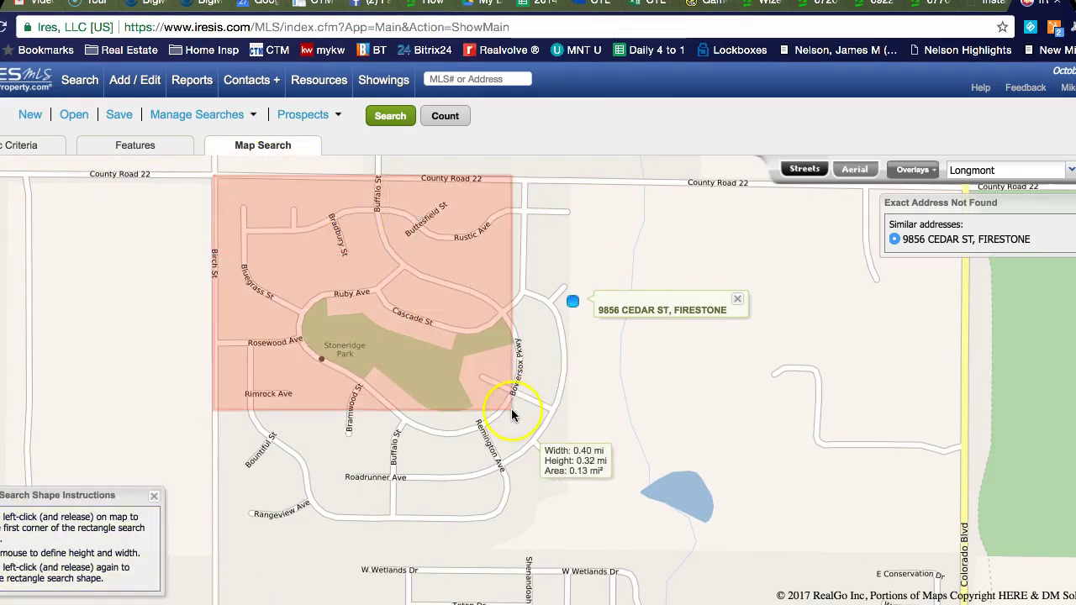
{"action": "left_click", "coordinate": [590, 533]}
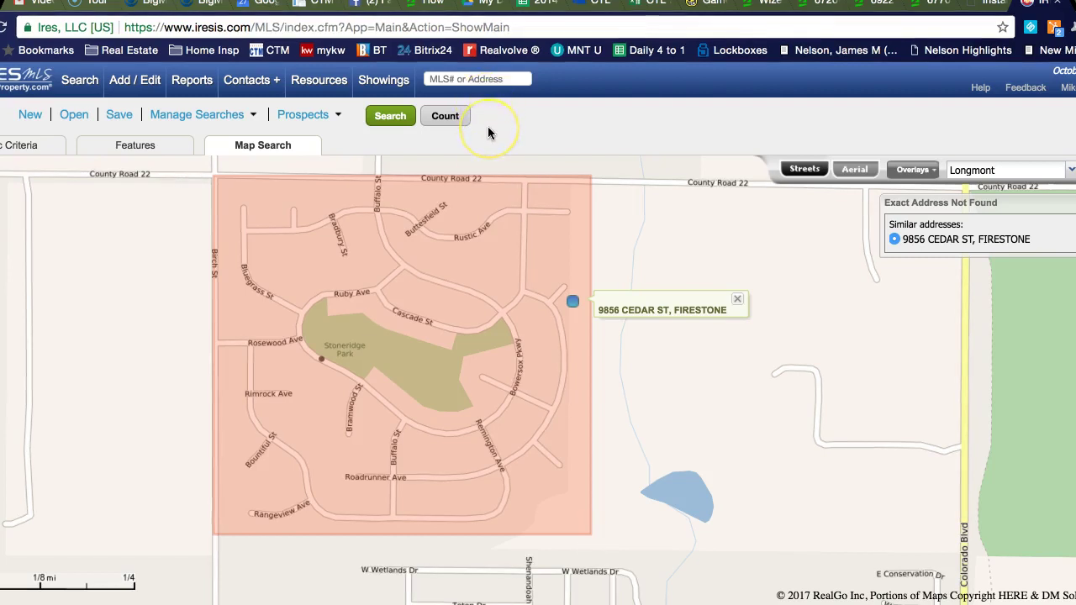
Step: Count the 23 listings in the rectangle and list them in the Report Window
{"action": "left_click", "coordinate": [448, 120]}
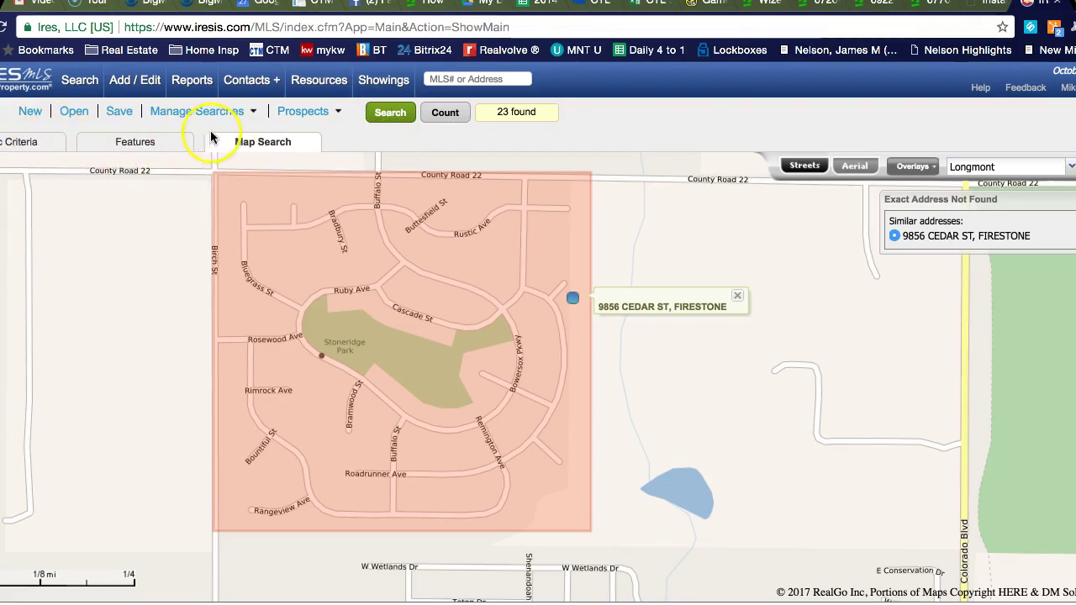
{"action": "left_click", "coordinate": [390, 113]}
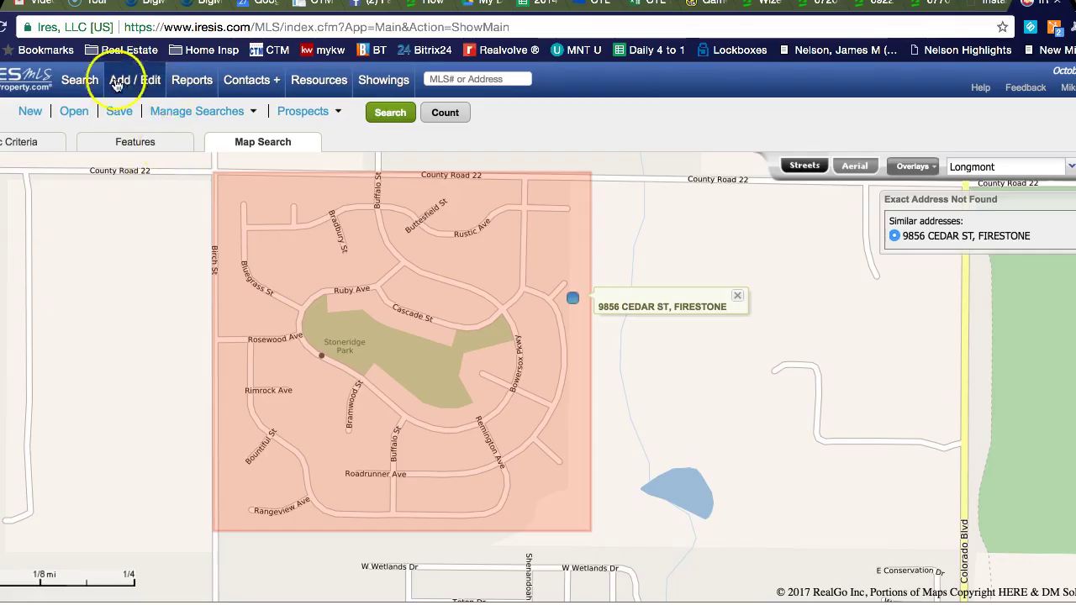
Step: Launch Realist public records search from the Search menu
{"action": "left_click", "coordinate": [80, 83]}
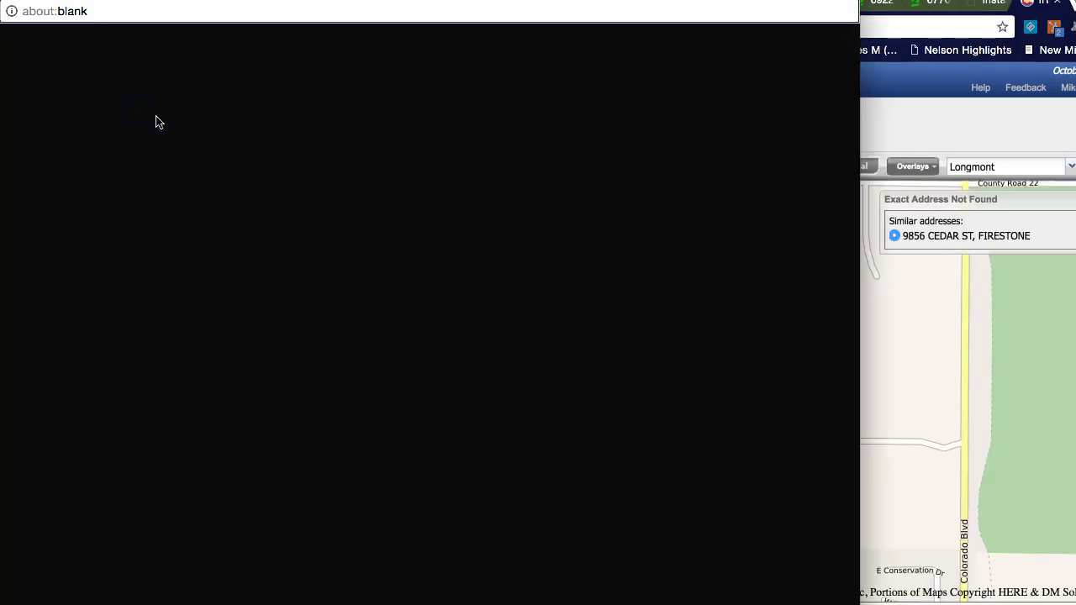
{"action": "left_click", "coordinate": [269, 229]}
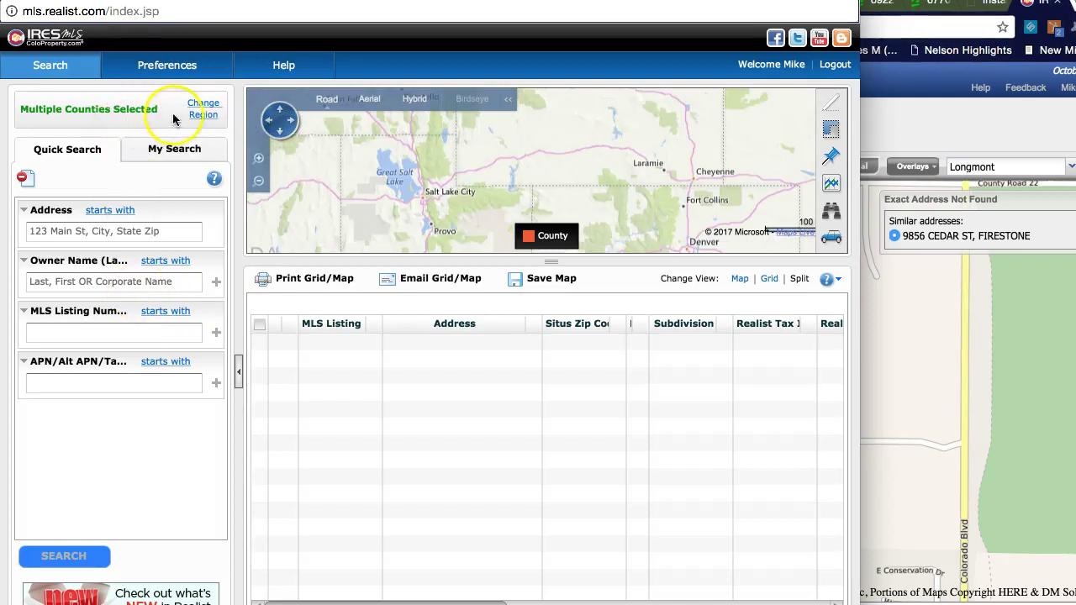
Step: Restrict the region to Weld, CO, search the home's address, and open its property report
{"action": "left_click", "coordinate": [204, 111]}
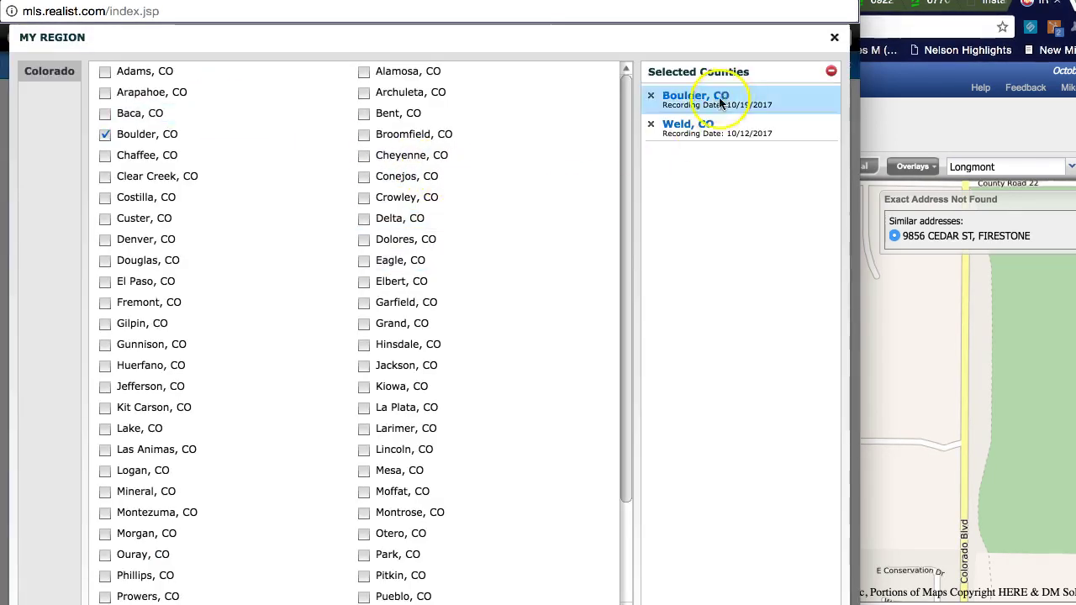
{"action": "left_click", "coordinate": [654, 100]}
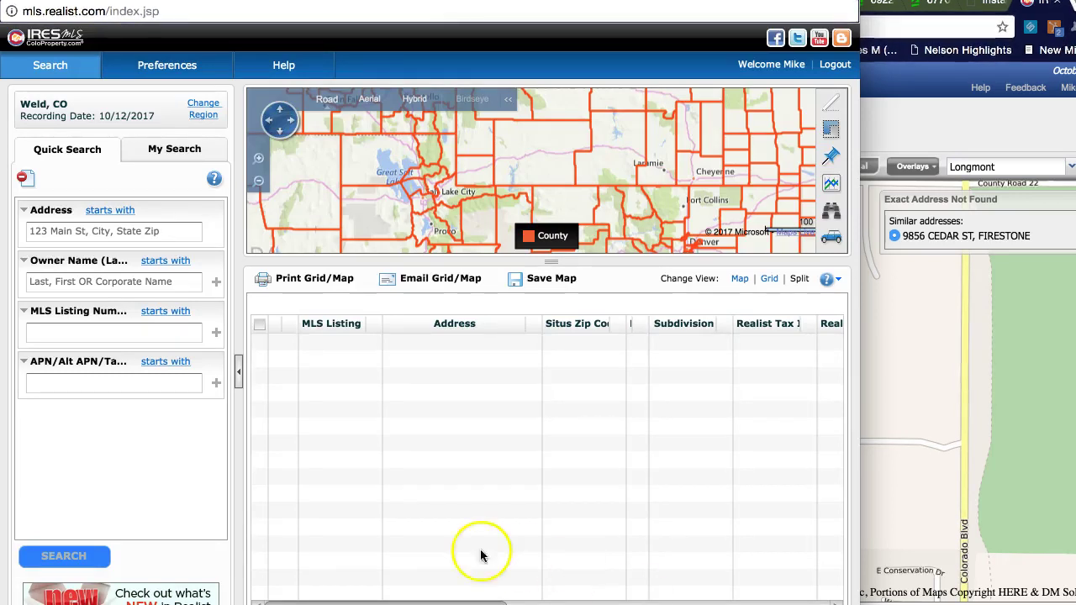
{"action": "left_click", "coordinate": [140, 232]}
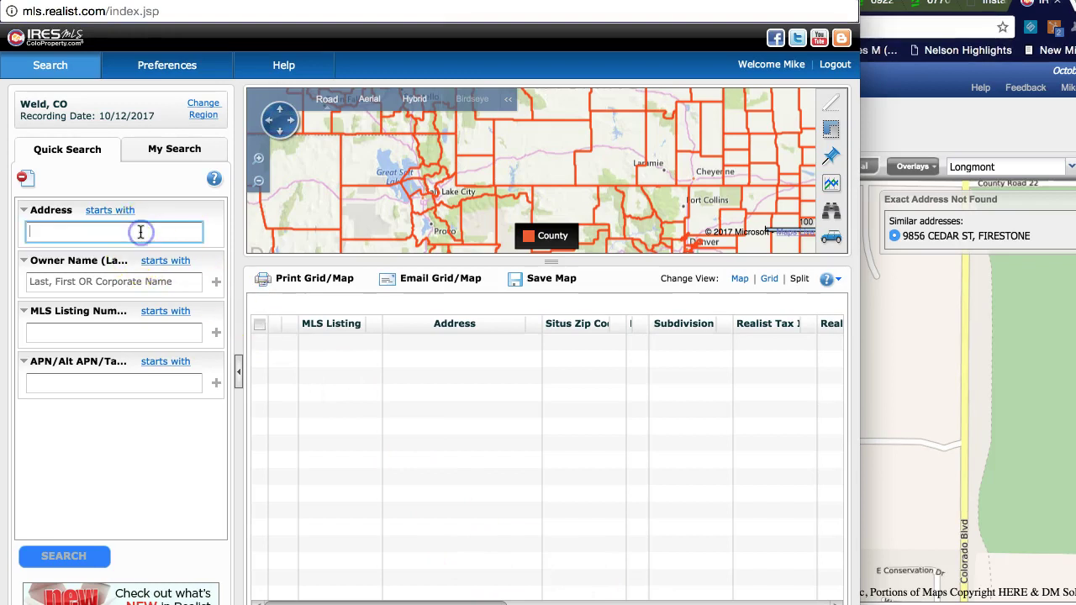
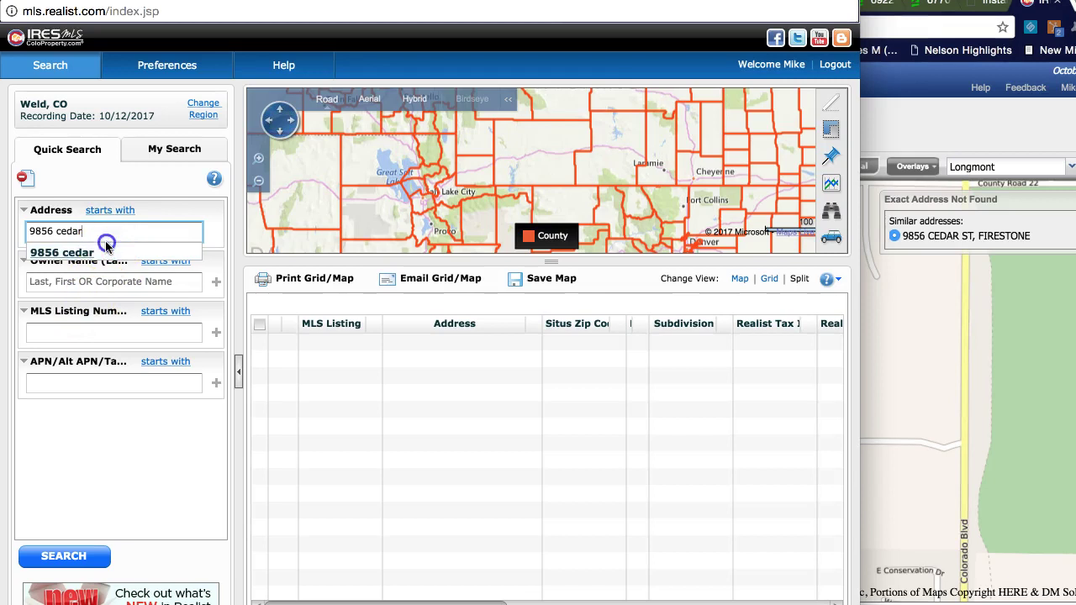
{"action": "left_click", "coordinate": [105, 251]}
{"action": "left_click", "coordinate": [64, 556]}
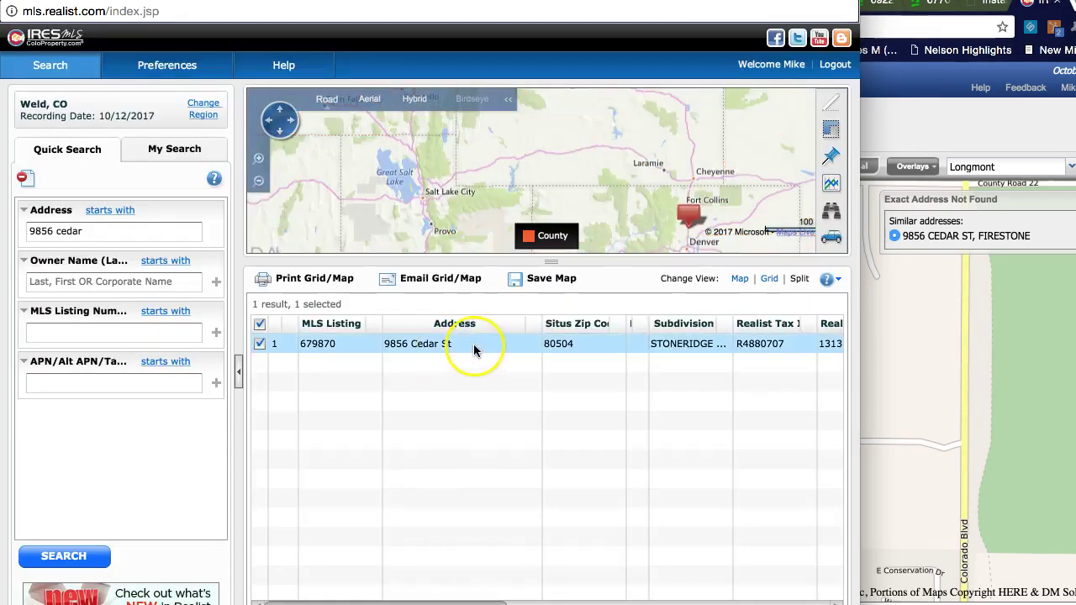
{"action": "double_click", "coordinate": [473, 344]}
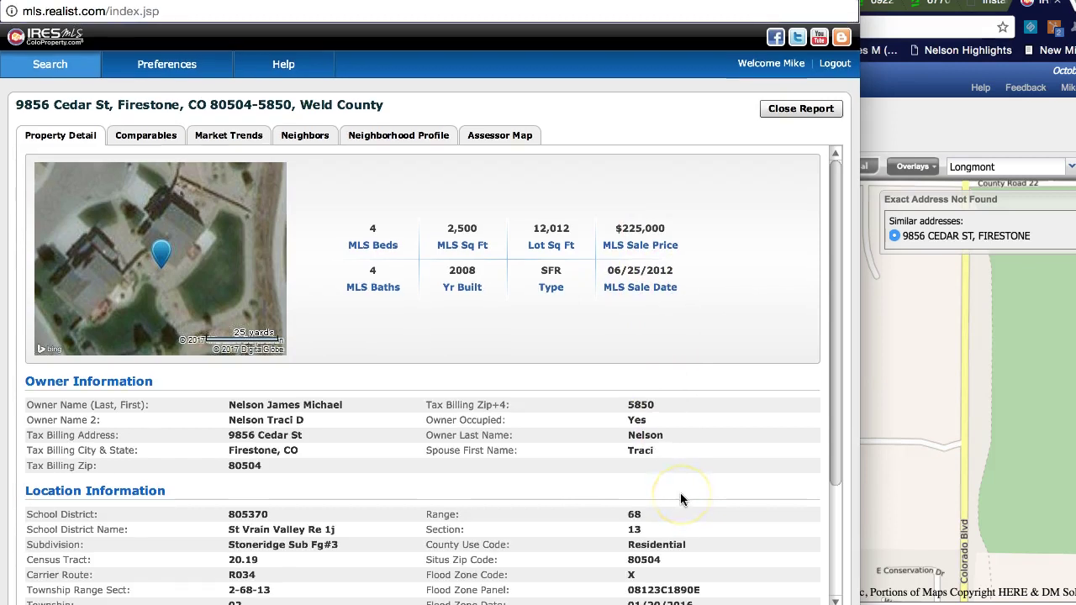
Step: Scroll through the property report's tax, sales ($252,000, $218,500, $225,000) and mortgage history
{"action": "scroll", "coordinate": [681, 496], "scroll_direction": "down", "scroll_amount": 2}
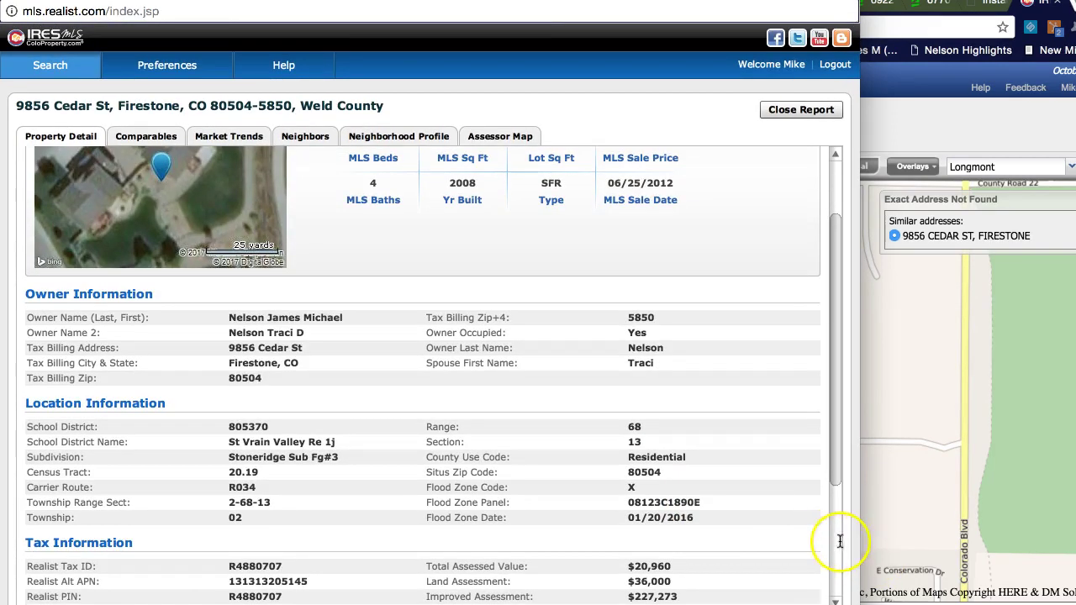
{"action": "left_click", "coordinate": [836, 538]}
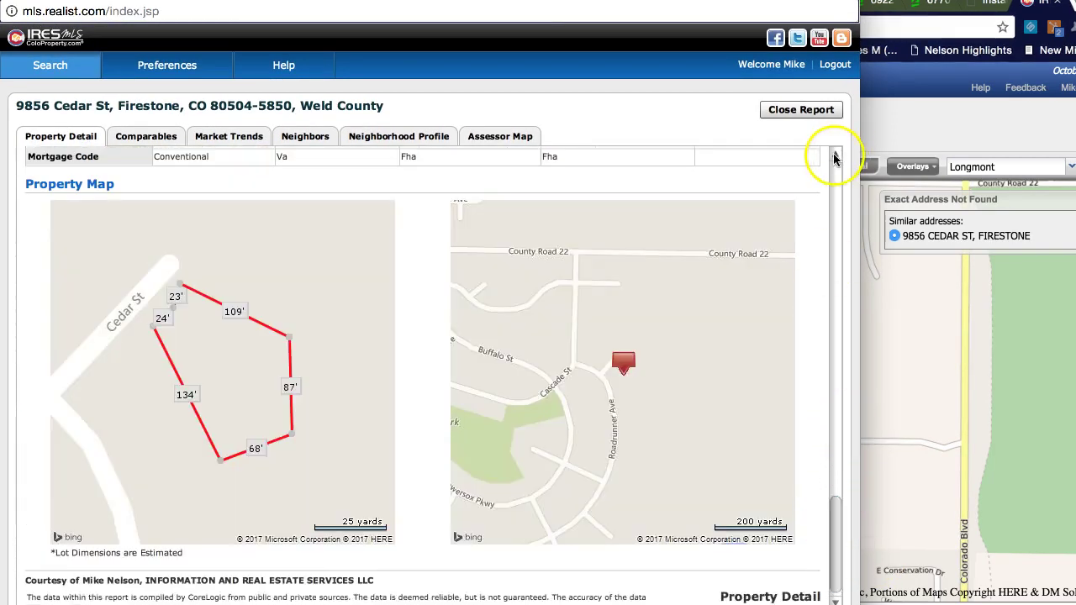
{"action": "left_click", "coordinate": [836, 154]}
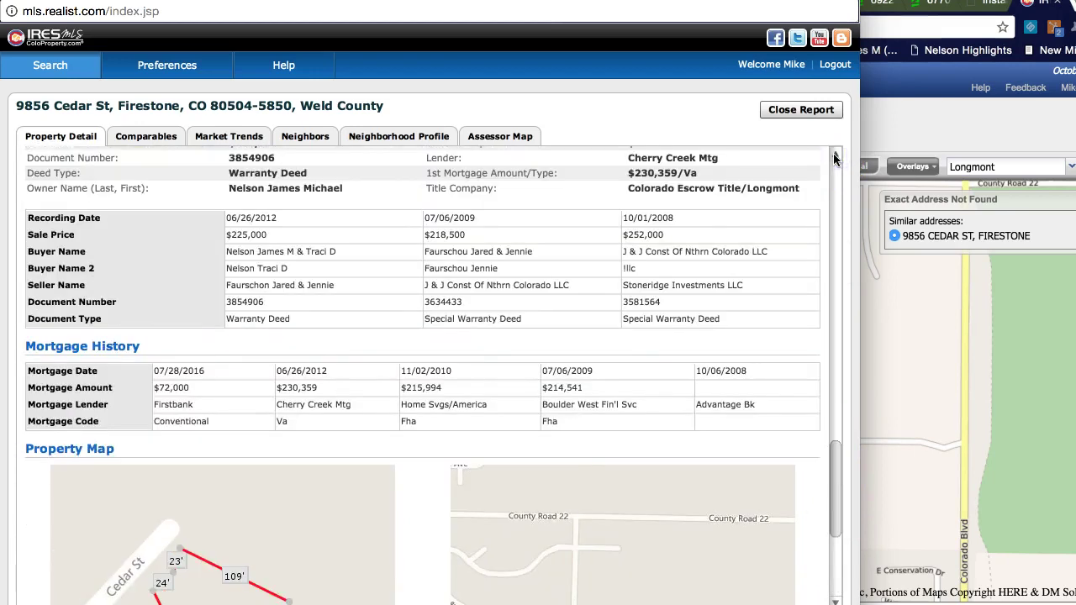
{"action": "left_click", "coordinate": [835, 156]}
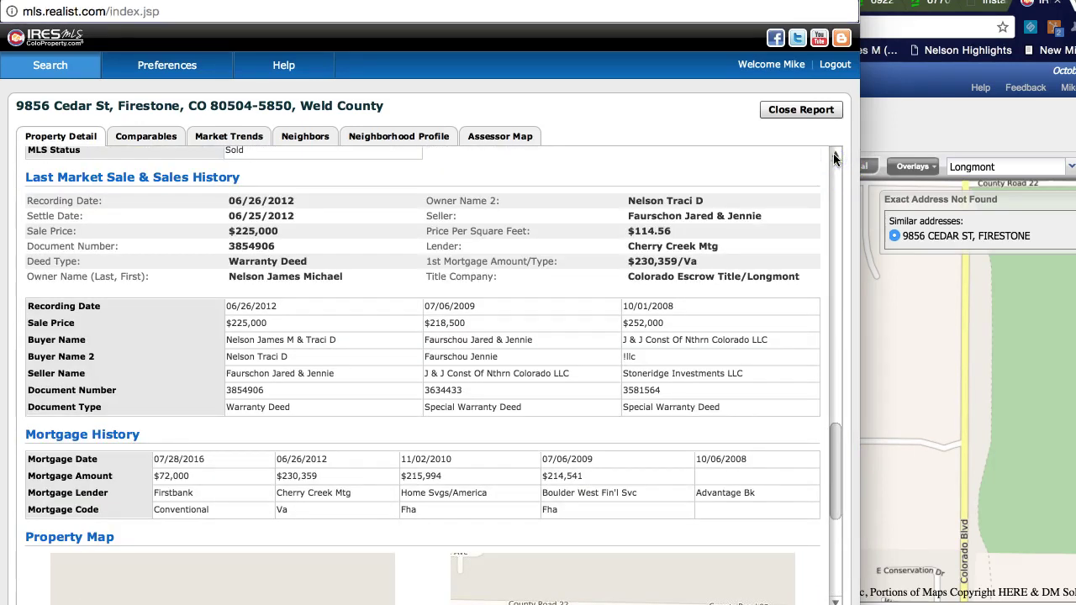
{"action": "left_click", "coordinate": [835, 156]}
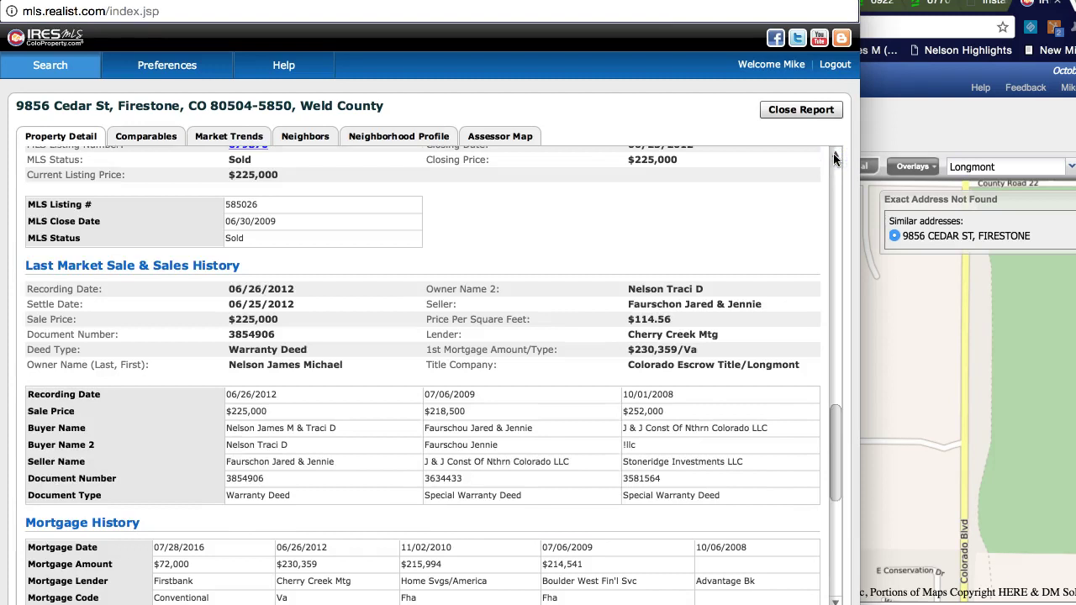
{"action": "left_click", "coordinate": [835, 156]}
{"action": "left_click", "coordinate": [835, 156]}
{"action": "left_click", "coordinate": [835, 156]}
{"action": "left_click", "coordinate": [834, 157]}
{"action": "left_click", "coordinate": [835, 157]}
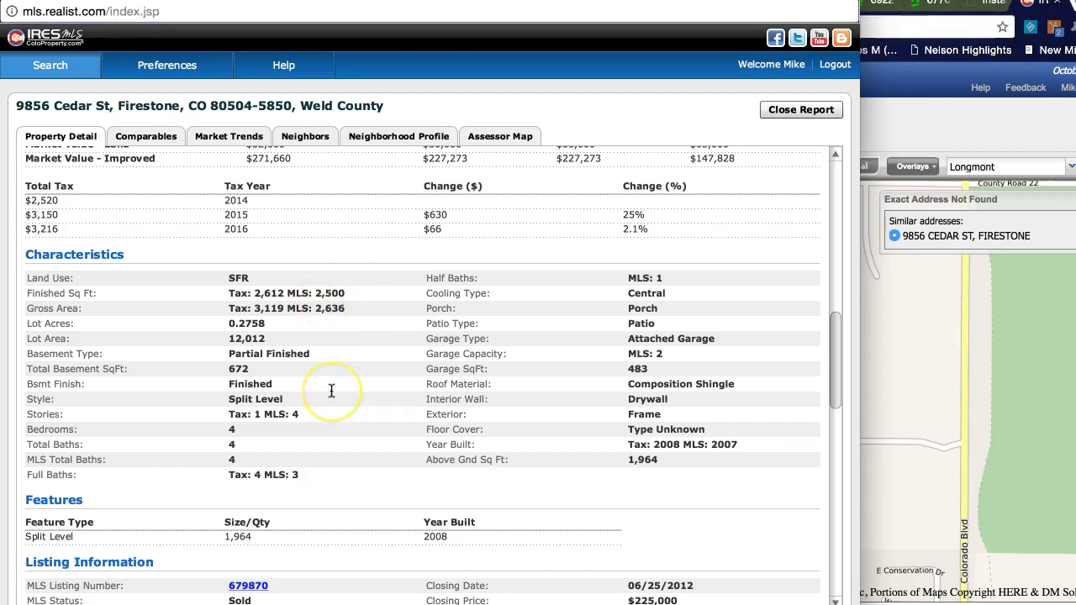
{"action": "scroll", "coordinate": [822, 180], "scroll_direction": "up", "scroll_amount": 10}
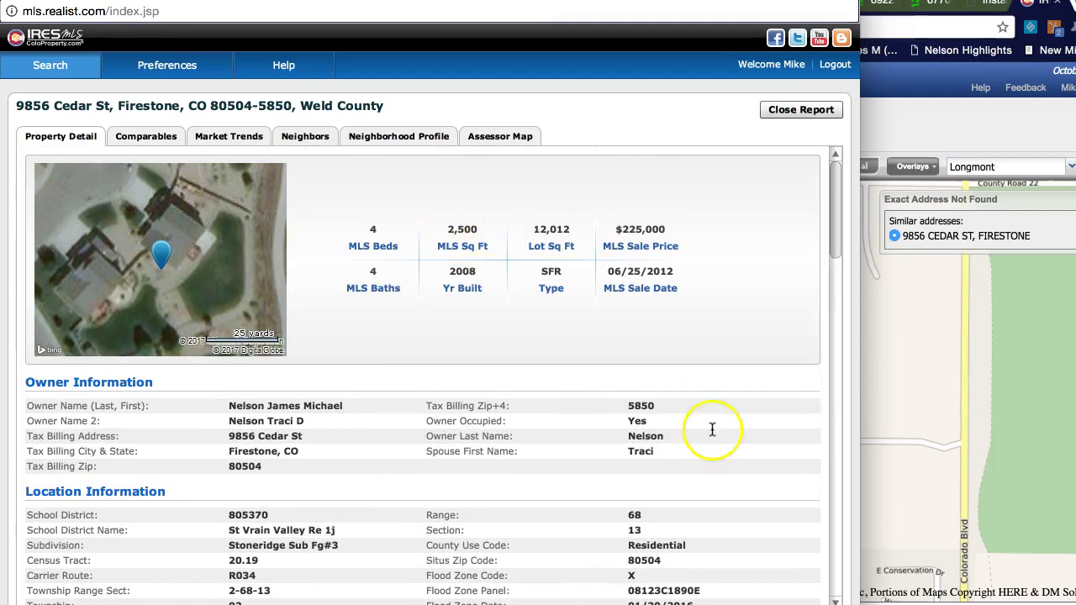
{"action": "left_click", "coordinate": [831, 561]}
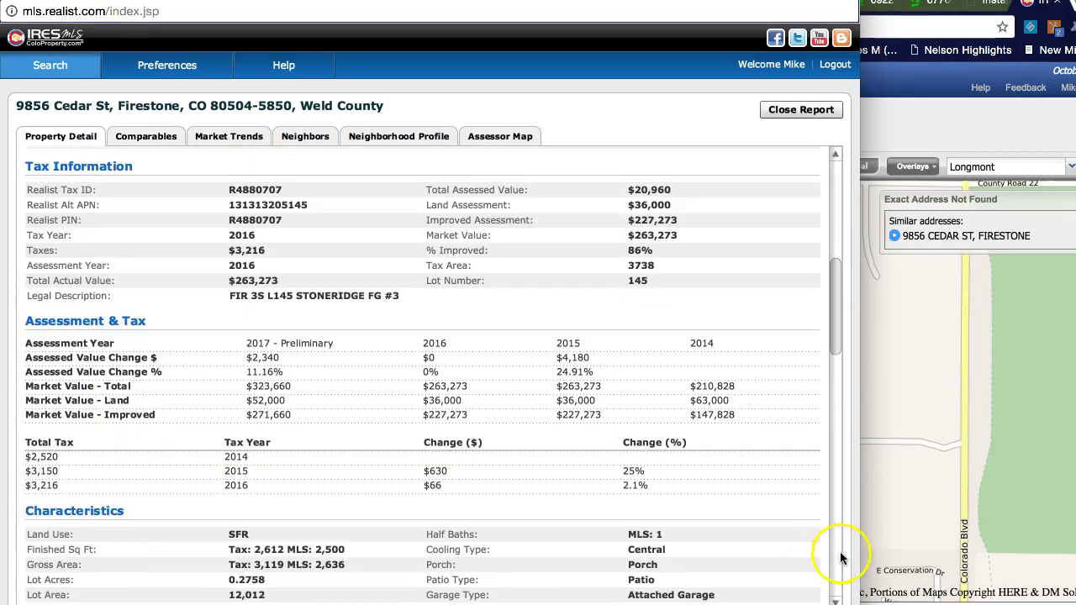
{"action": "scroll", "coordinate": [819, 588], "scroll_direction": "down", "scroll_amount": 10}
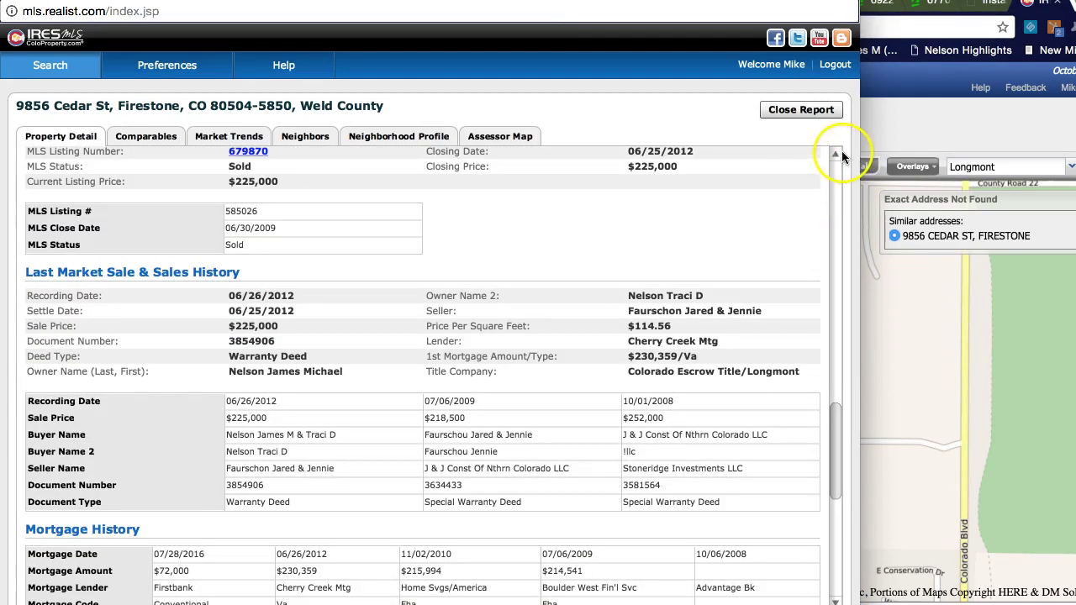
{"action": "scroll", "coordinate": [841, 157], "scroll_direction": "up", "scroll_amount": 10}
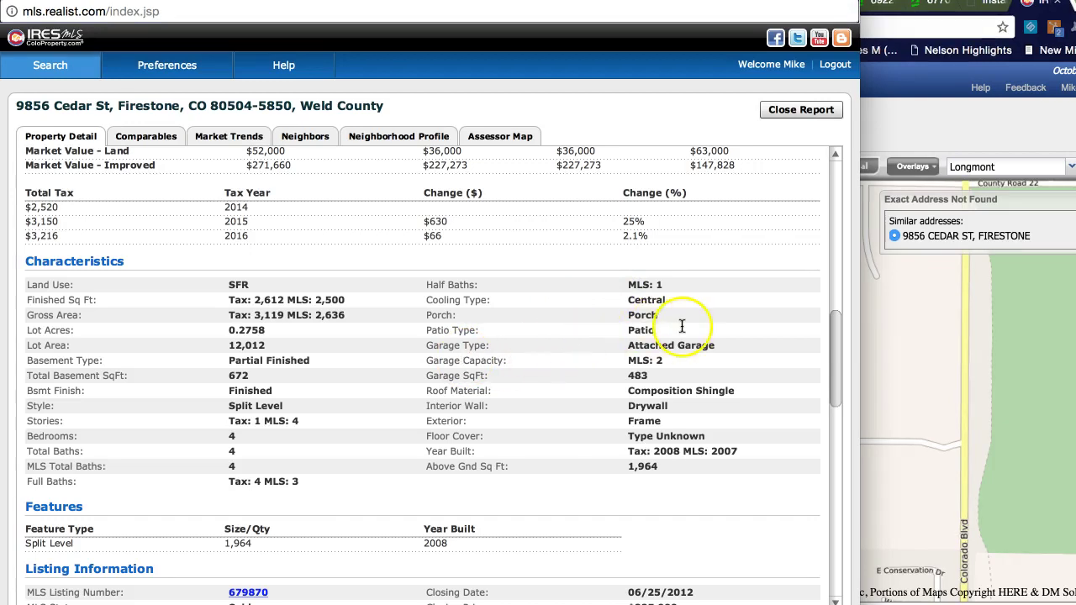
Step: Bring the IRES MLS map search window back in front of the Realist report
{"action": "left_click", "coordinate": [889, 328]}
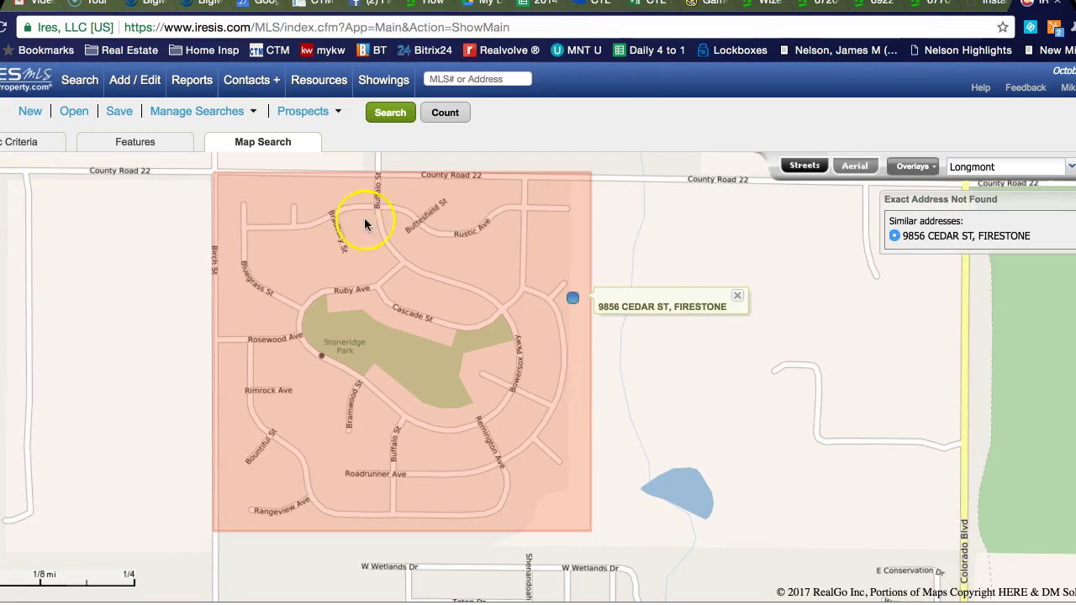
Step: Rerun the Stoneridge map search to reopen the 23 results, starting at the $320,000 sale
{"action": "left_click", "coordinate": [407, 119]}
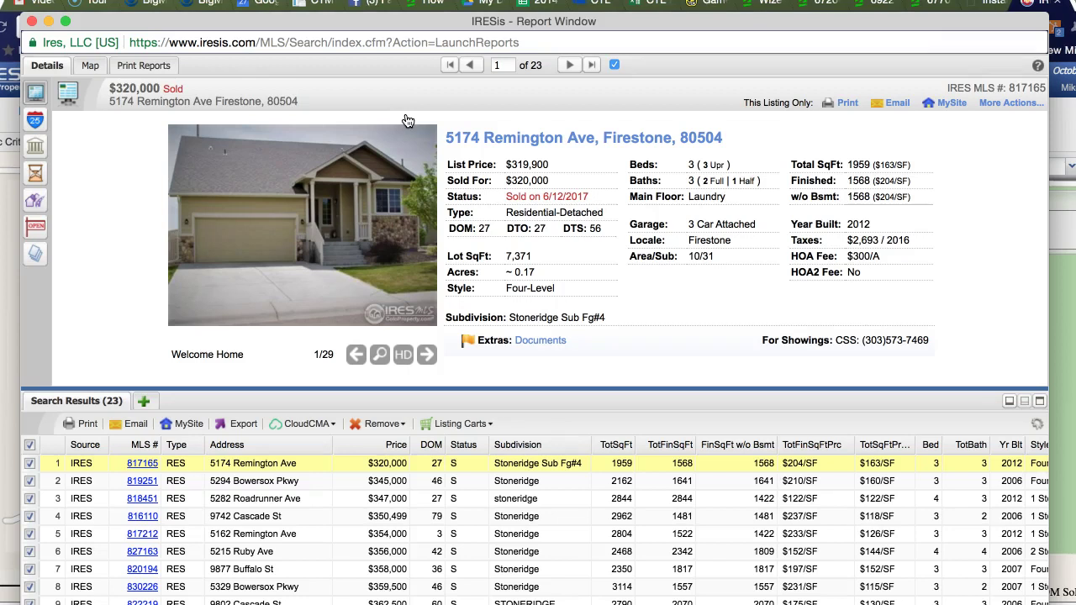
{"action": "left_click", "coordinate": [508, 519]}
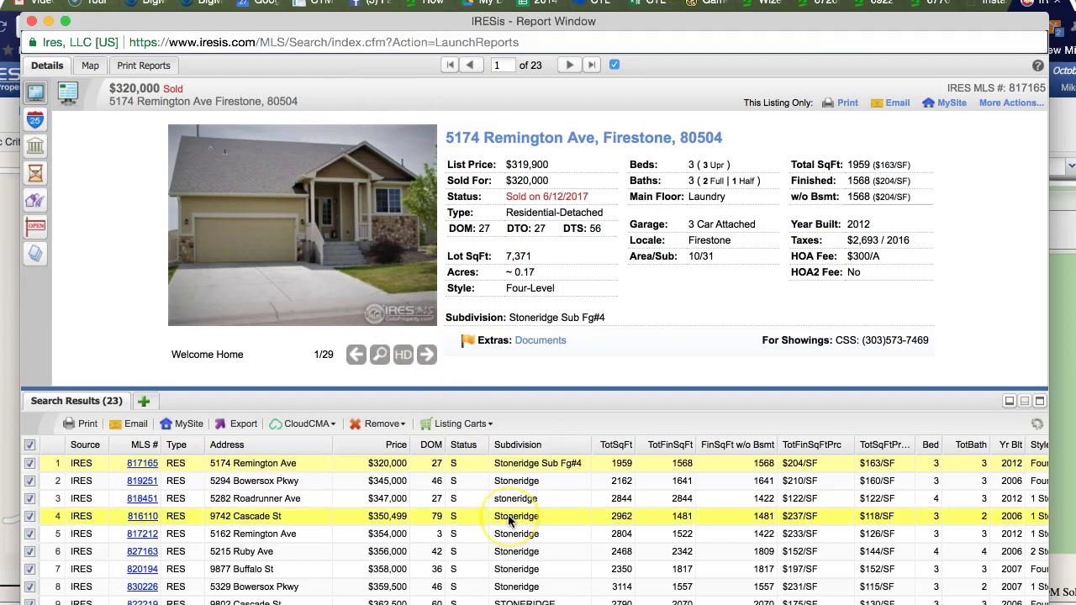
{"action": "scroll", "coordinate": [508, 519], "scroll_direction": "down", "scroll_amount": 2}
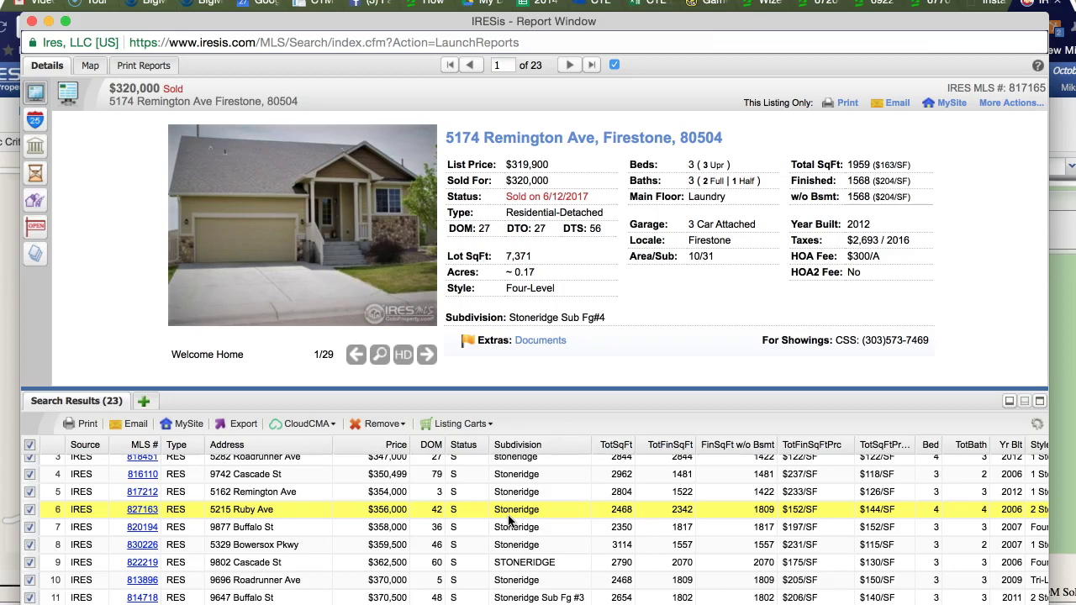
{"action": "scroll", "coordinate": [298, 530], "scroll_direction": "up", "scroll_amount": 2}
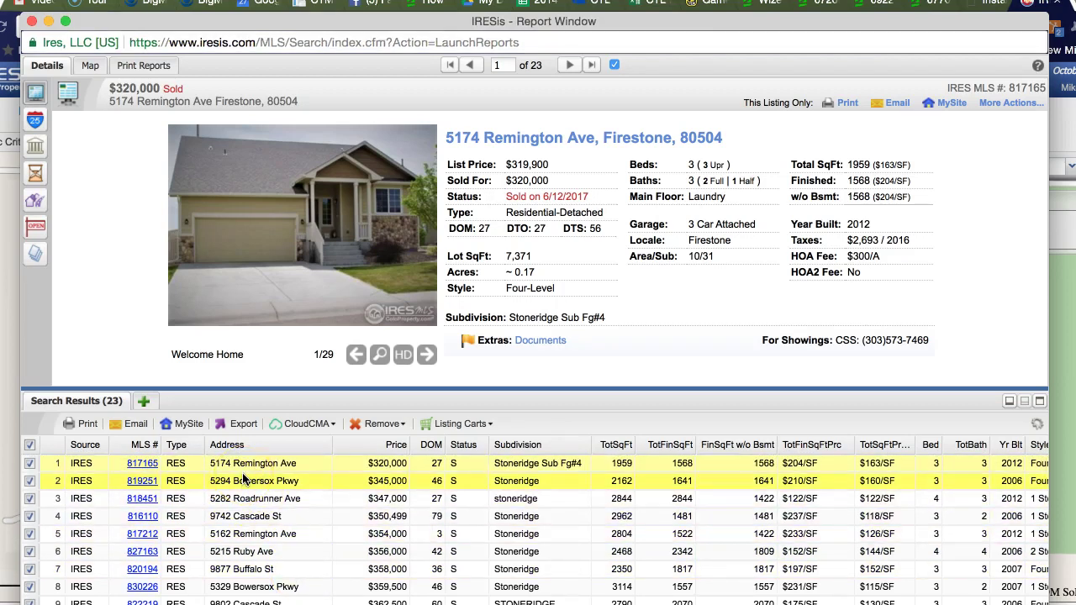
{"action": "left_click", "coordinate": [569, 66]}
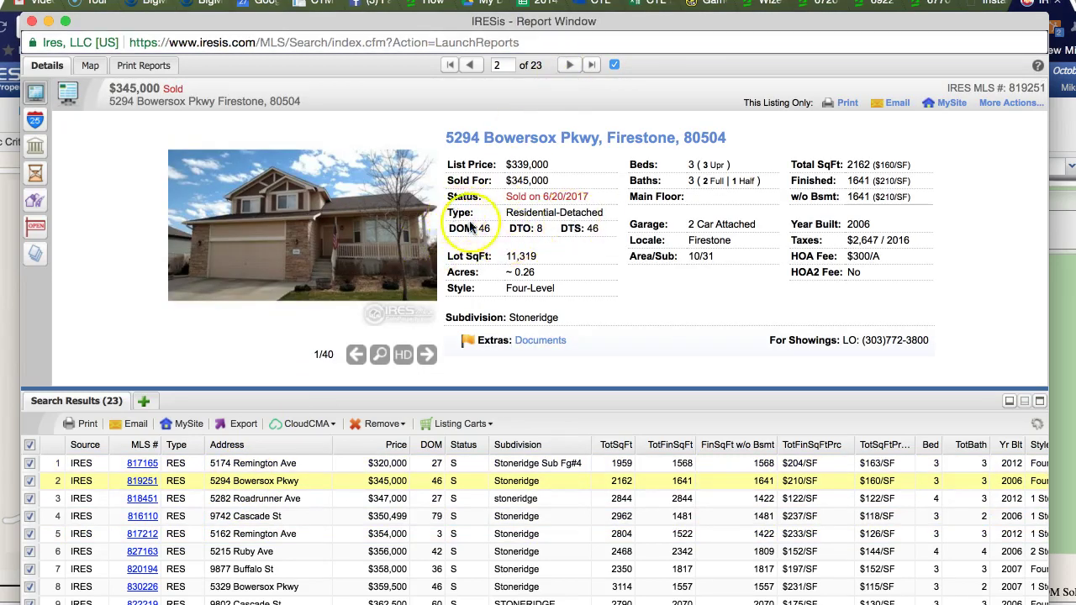
{"action": "left_click", "coordinate": [381, 354]}
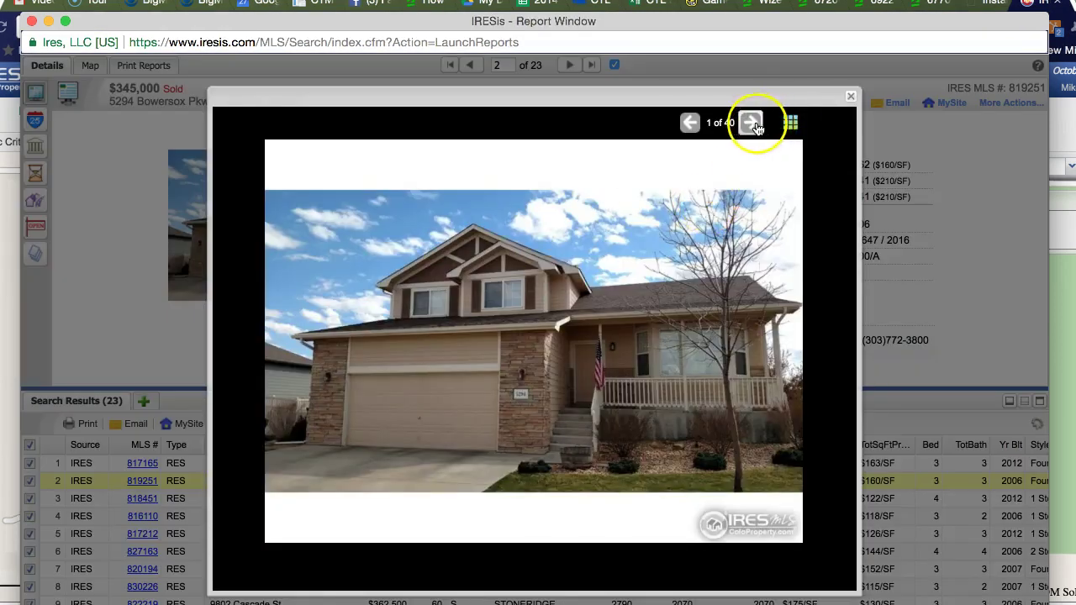
{"action": "left_click", "coordinate": [753, 124]}
{"action": "left_click", "coordinate": [752, 124]}
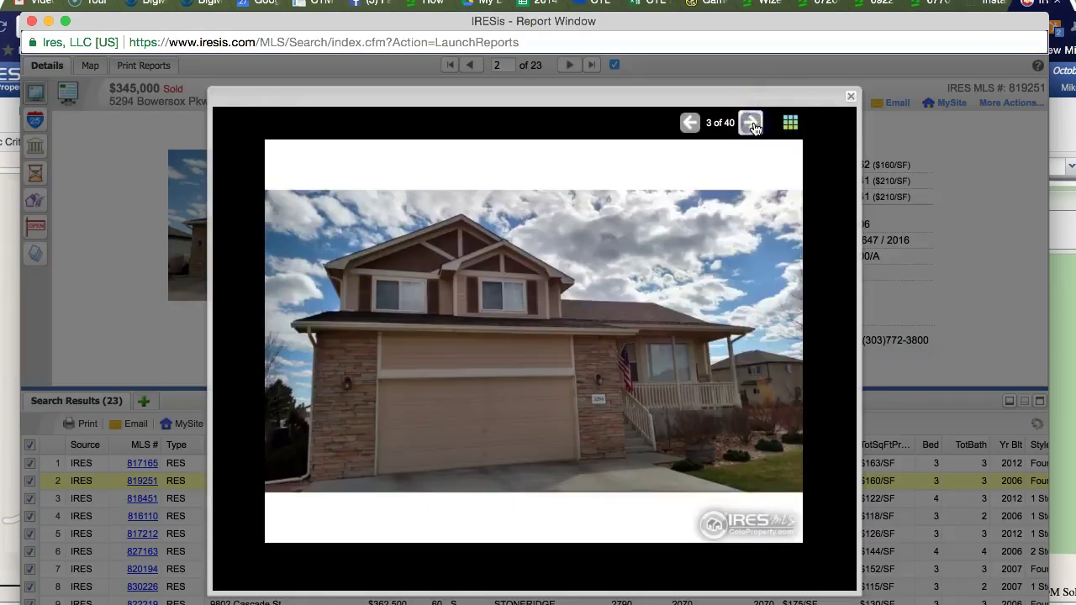
{"action": "left_click", "coordinate": [752, 124]}
{"action": "left_click", "coordinate": [752, 124]}
{"action": "left_click", "coordinate": [752, 123]}
{"action": "left_click", "coordinate": [752, 123]}
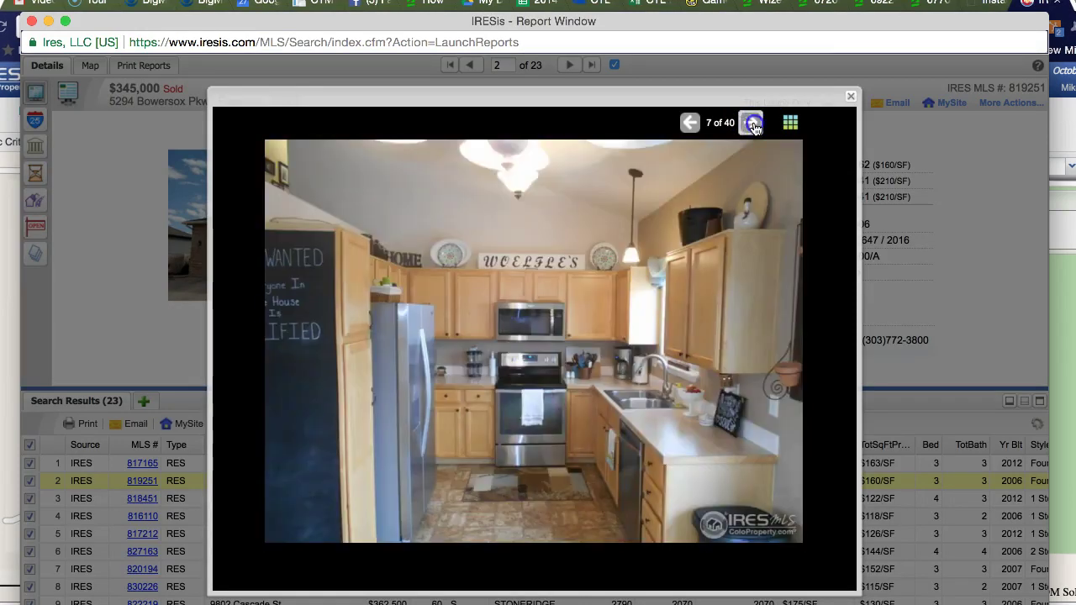
{"action": "left_click", "coordinate": [752, 123]}
{"action": "left_click", "coordinate": [752, 124]}
{"action": "left_click", "coordinate": [753, 123]}
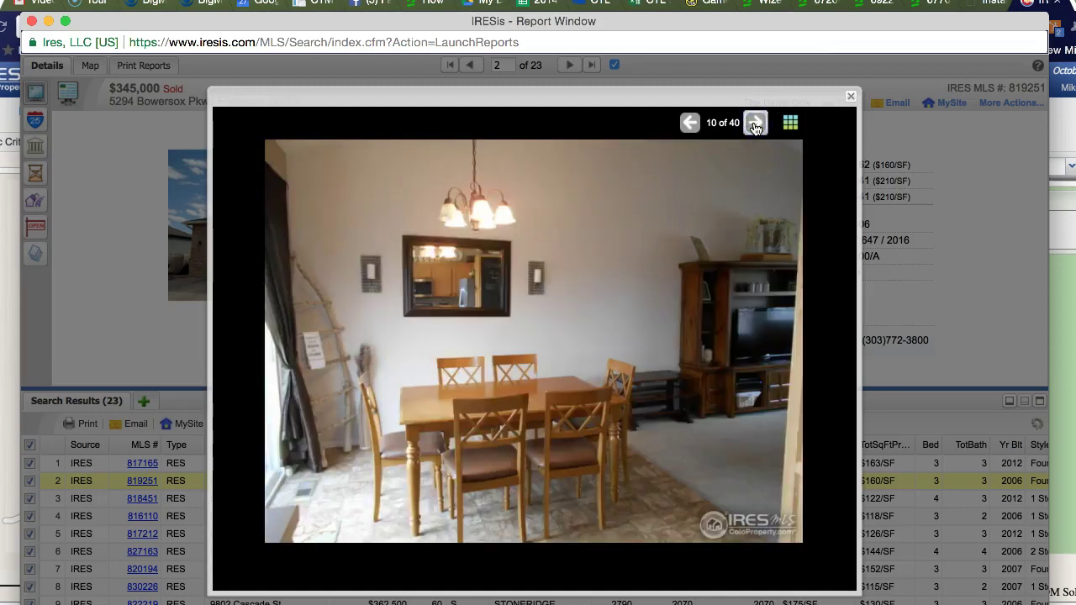
{"action": "left_click", "coordinate": [752, 124]}
{"action": "left_click", "coordinate": [752, 124]}
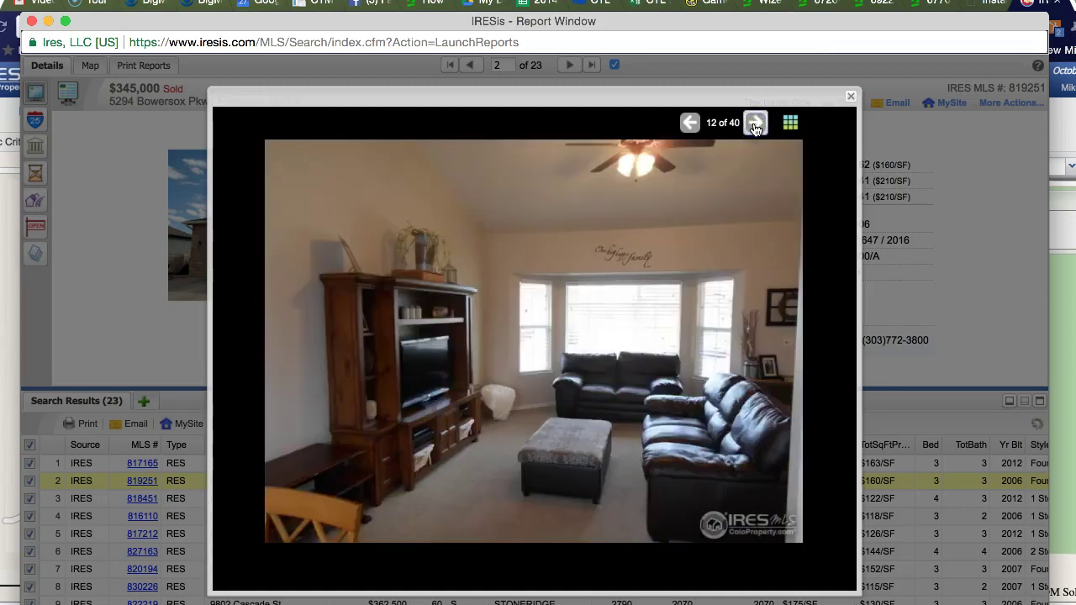
{"action": "left_click", "coordinate": [754, 125]}
{"action": "left_click", "coordinate": [754, 124]}
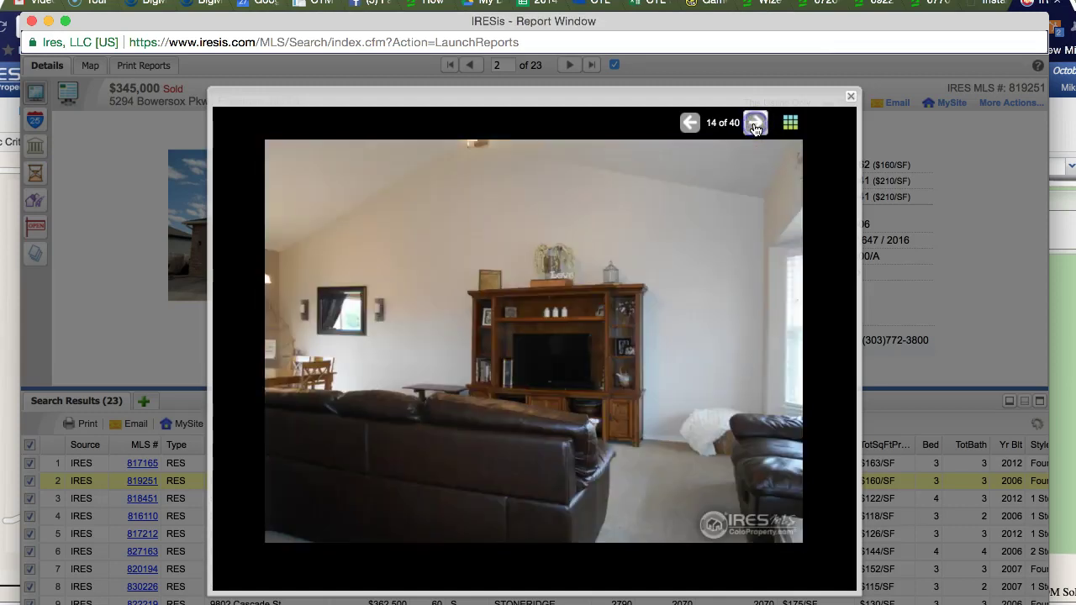
{"action": "left_click", "coordinate": [754, 124]}
{"action": "left_click", "coordinate": [754, 124]}
{"action": "left_click", "coordinate": [754, 125]}
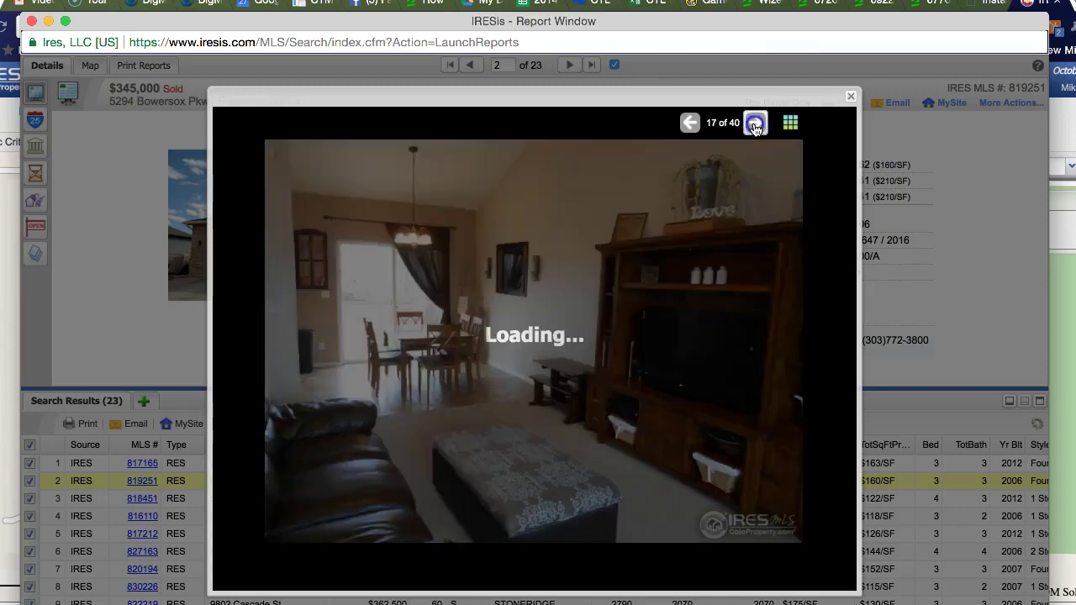
{"action": "left_click", "coordinate": [754, 124]}
{"action": "left_click", "coordinate": [754, 125]}
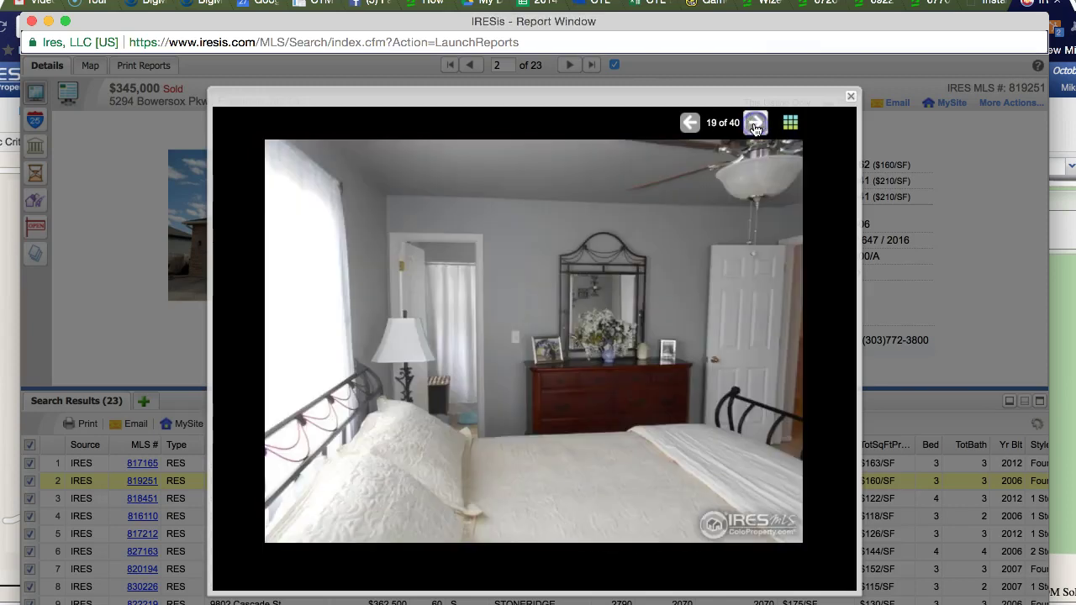
{"action": "left_click", "coordinate": [856, 99]}
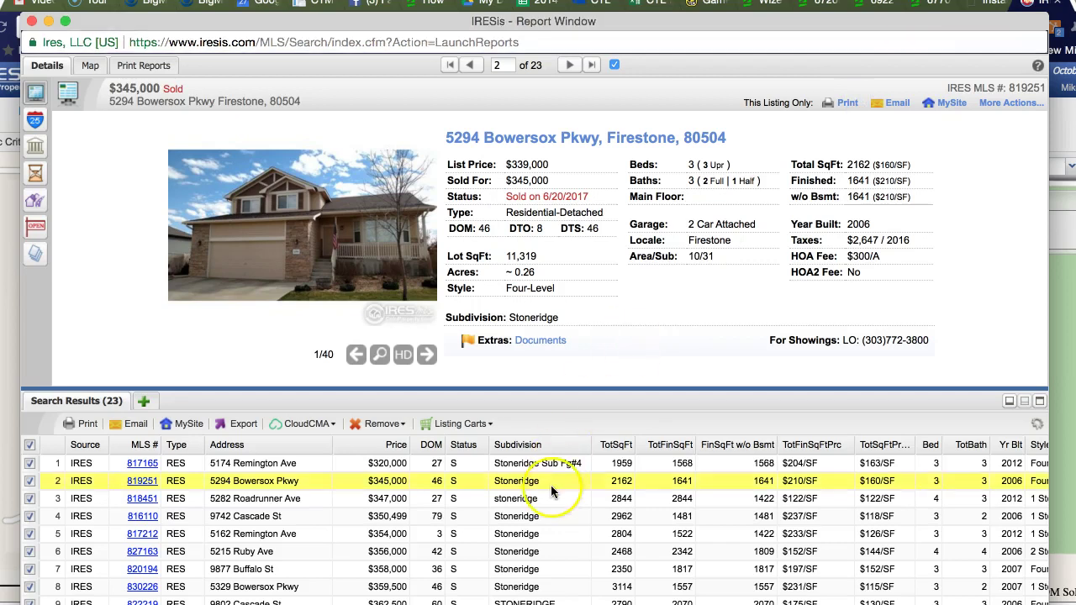
{"action": "left_click", "coordinate": [517, 569]}
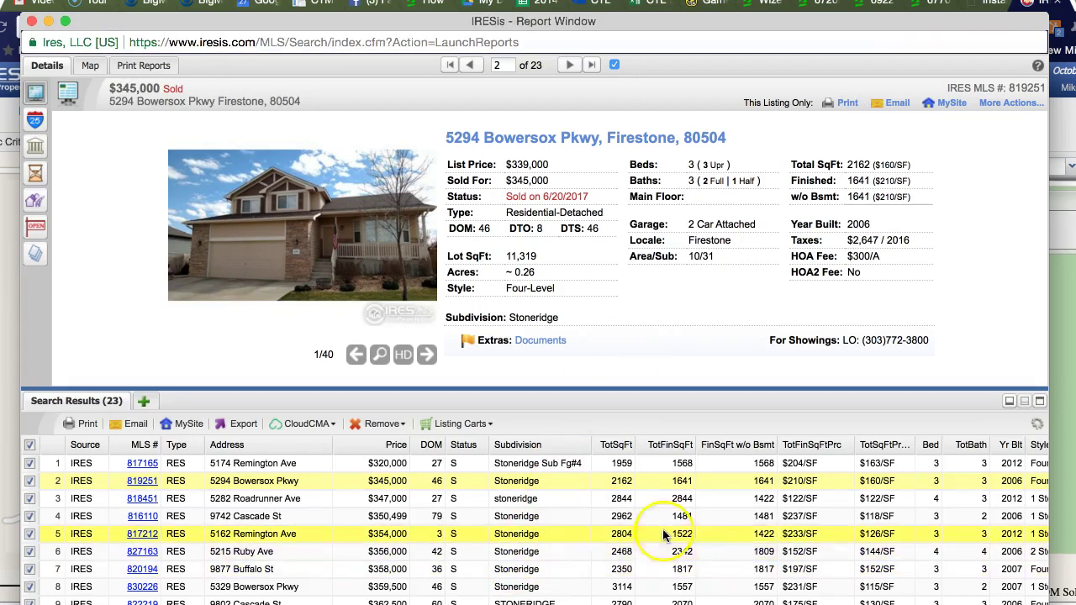
{"action": "left_click", "coordinate": [624, 510]}
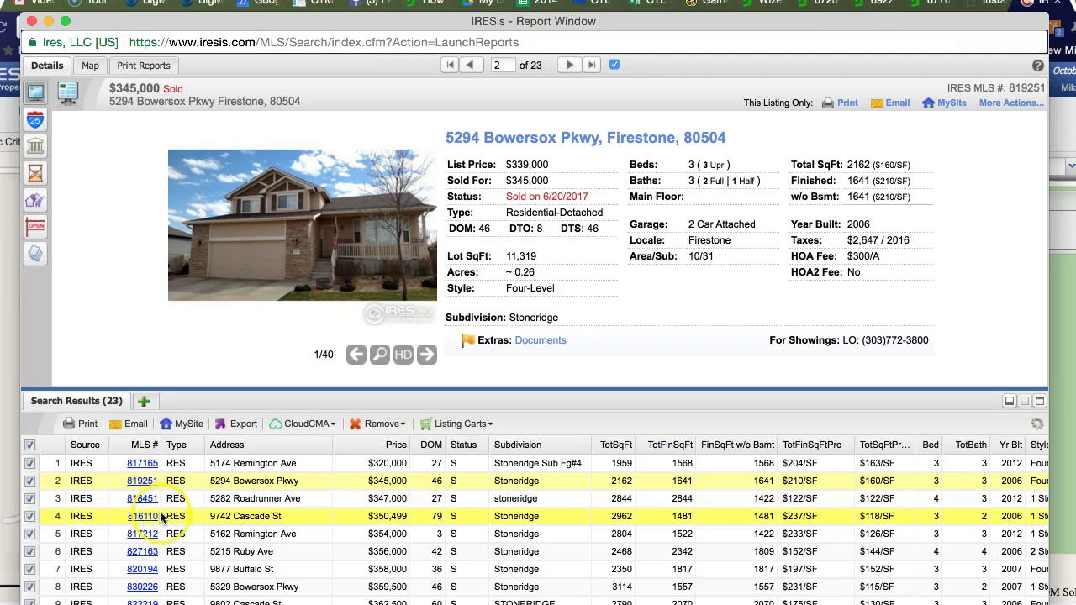
{"action": "left_click", "coordinate": [142, 463]}
{"action": "left_click", "coordinate": [713, 354]}
{"action": "scroll", "coordinate": [713, 354], "scroll_direction": "down", "scroll_amount": 15}
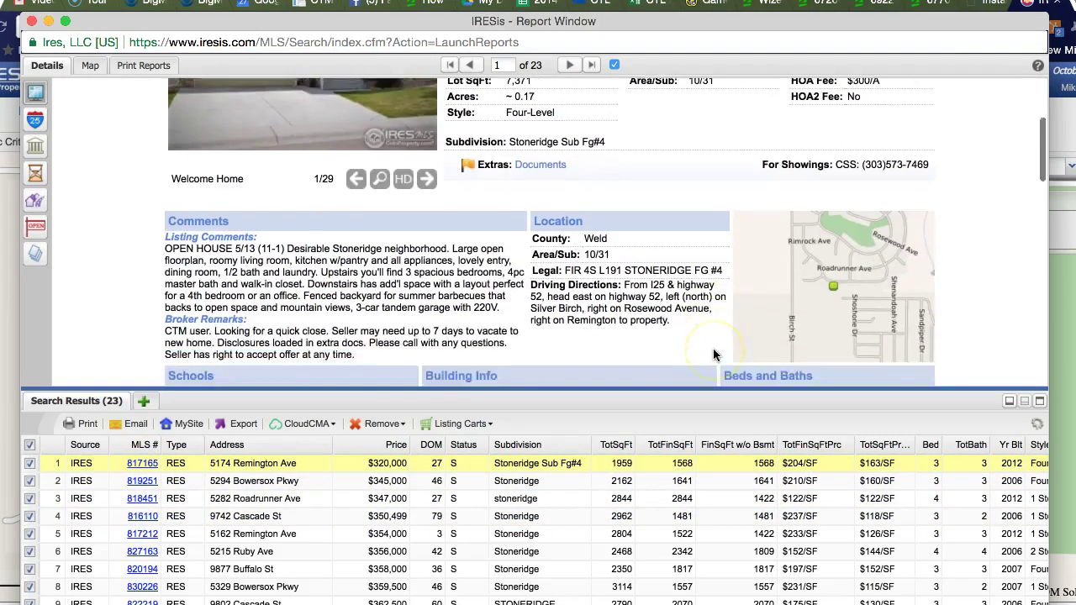
{"action": "scroll", "coordinate": [715, 353], "scroll_direction": "down", "scroll_amount": 3}
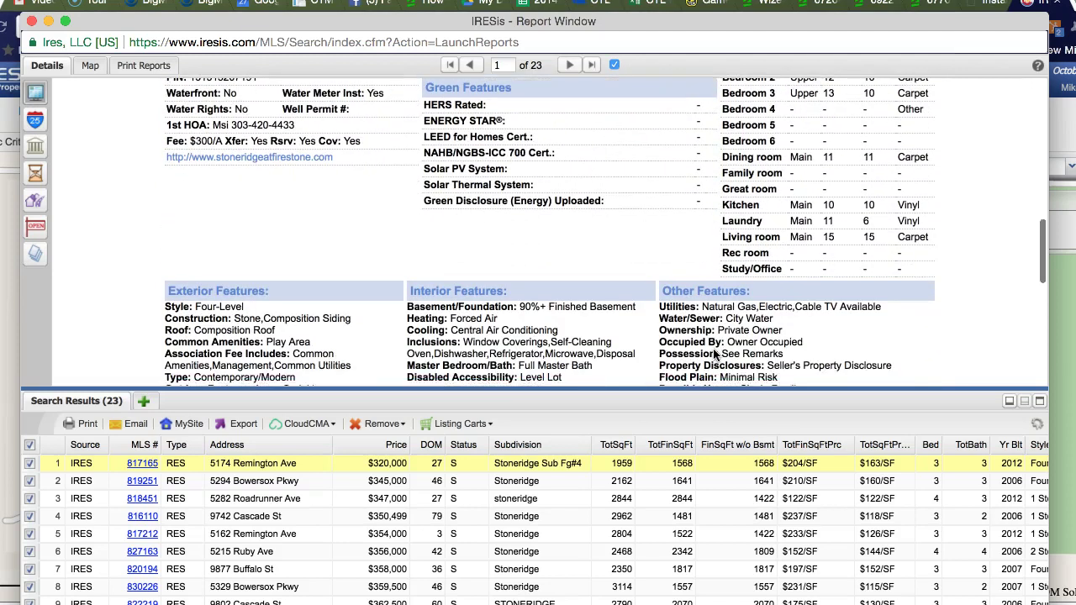
{"action": "left_click_drag", "start_coordinate": [850, 330], "coordinate": [733, 313]}
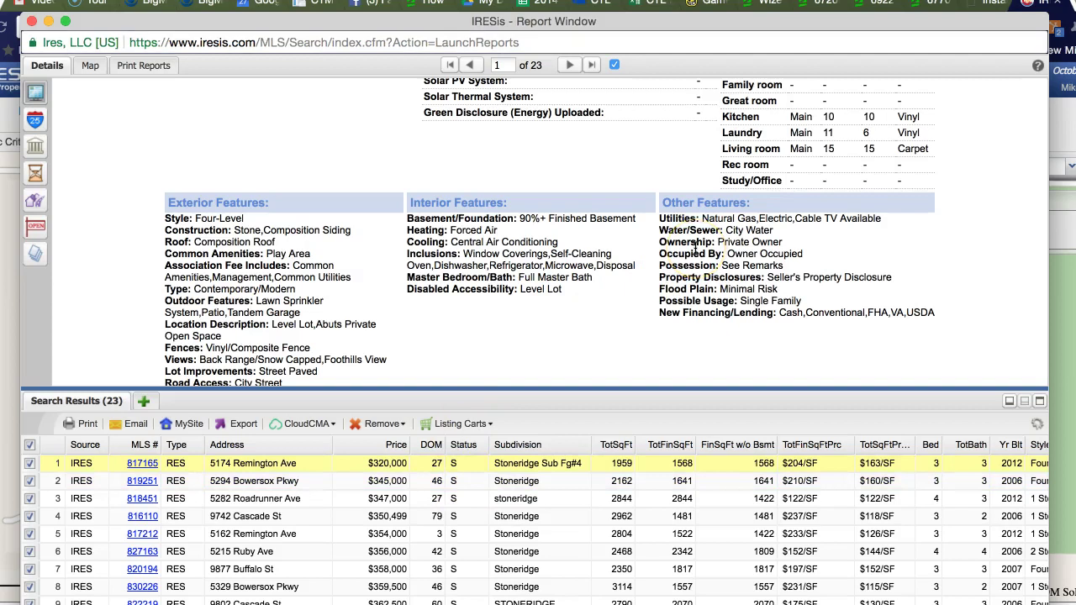
{"action": "scroll", "coordinate": [695, 248], "scroll_direction": "up", "scroll_amount": 10}
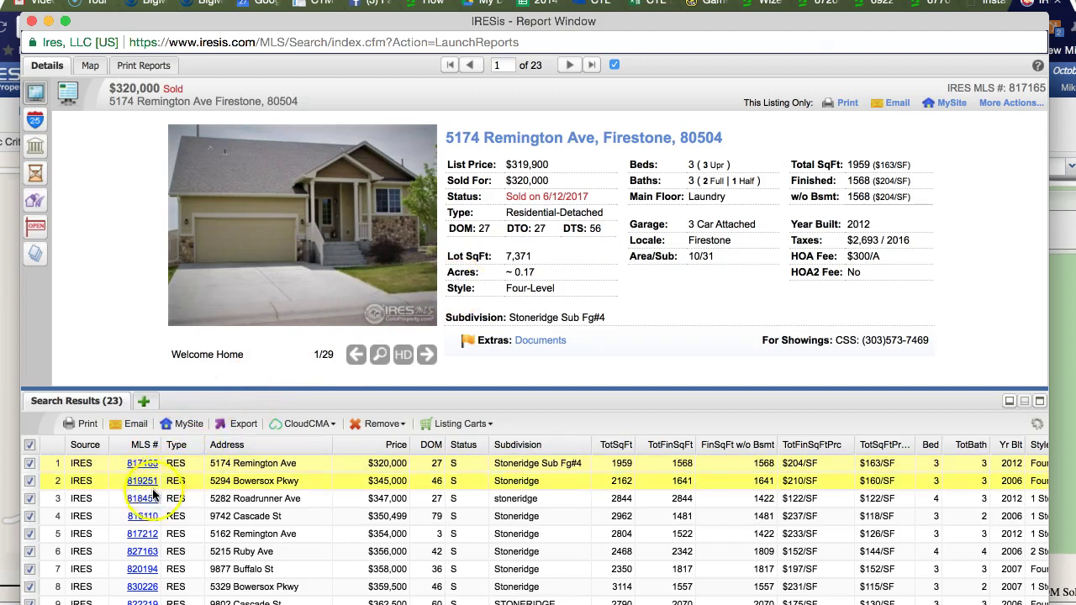
{"action": "left_click", "coordinate": [151, 498]}
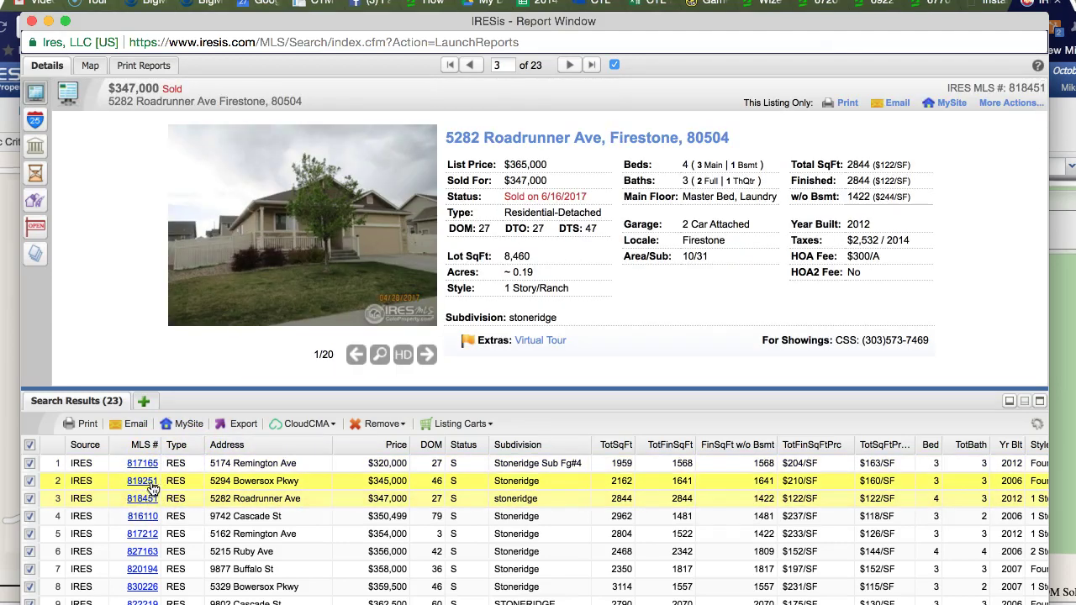
{"action": "left_click", "coordinate": [282, 481]}
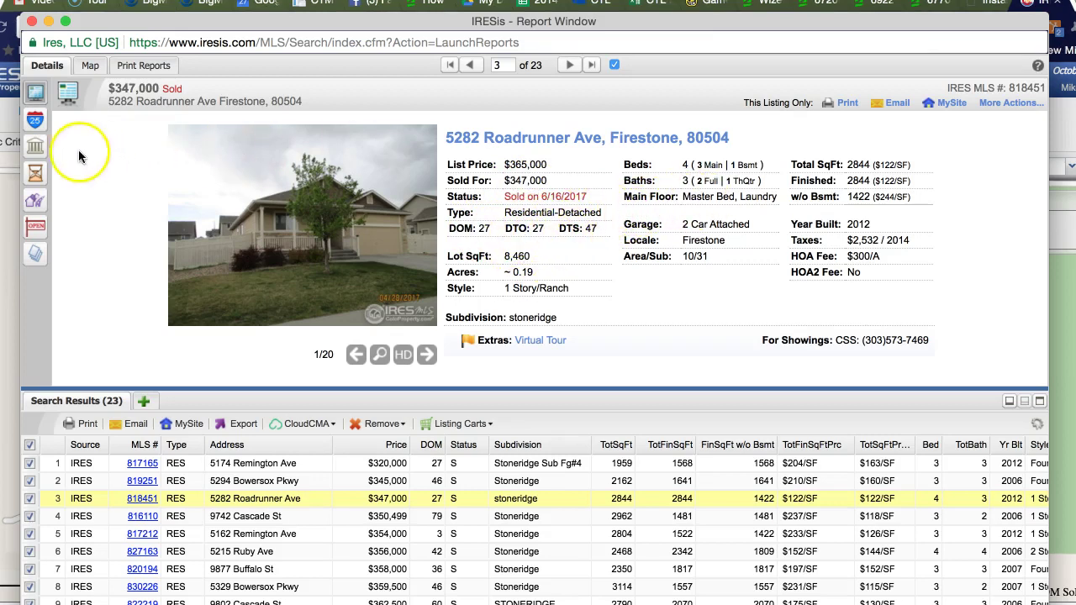
{"action": "left_click", "coordinate": [36, 174]}
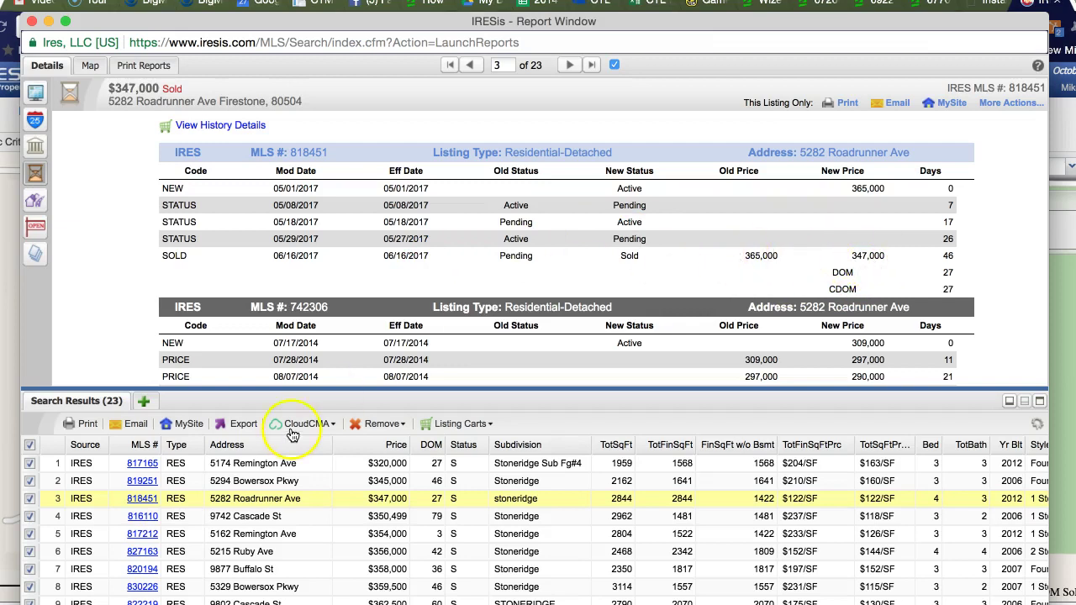
{"action": "left_click", "coordinate": [145, 516]}
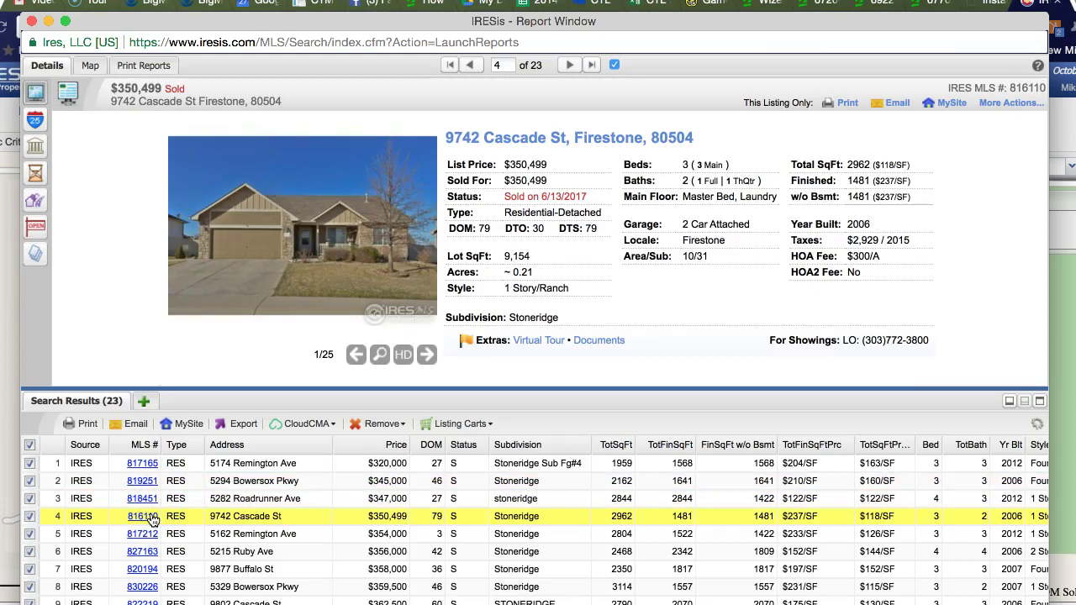
{"action": "left_click", "coordinate": [145, 534]}
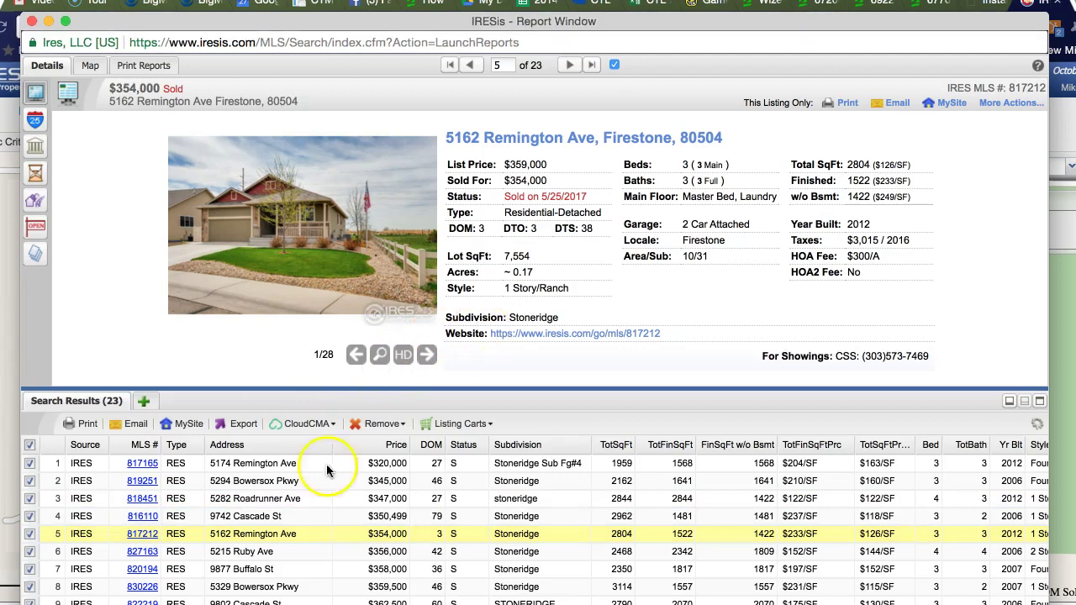
{"action": "left_click", "coordinate": [143, 499]}
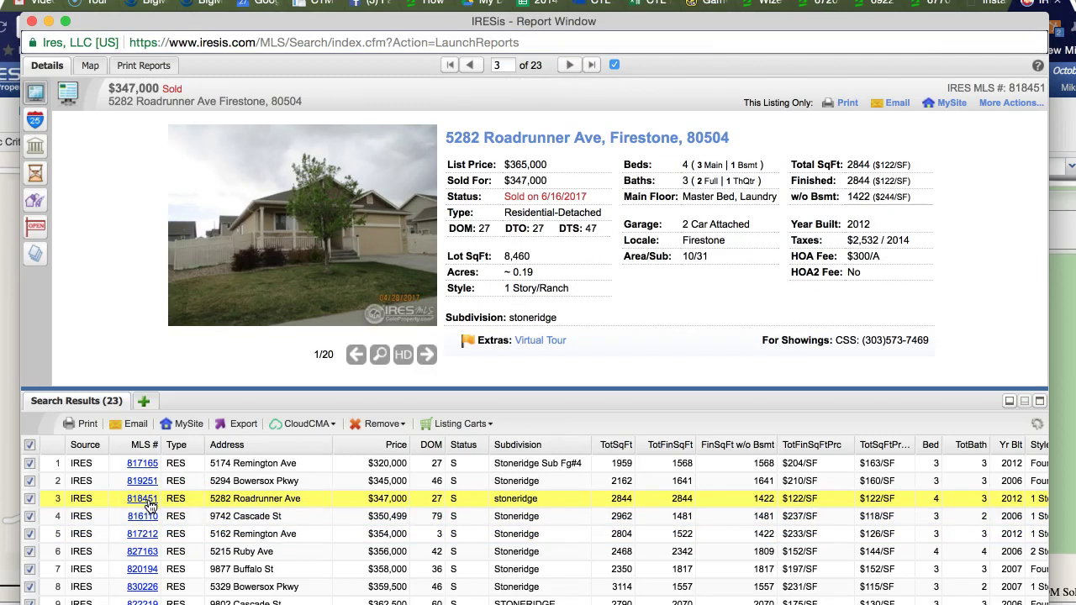
{"action": "left_click", "coordinate": [143, 516]}
{"action": "left_click", "coordinate": [142, 534]}
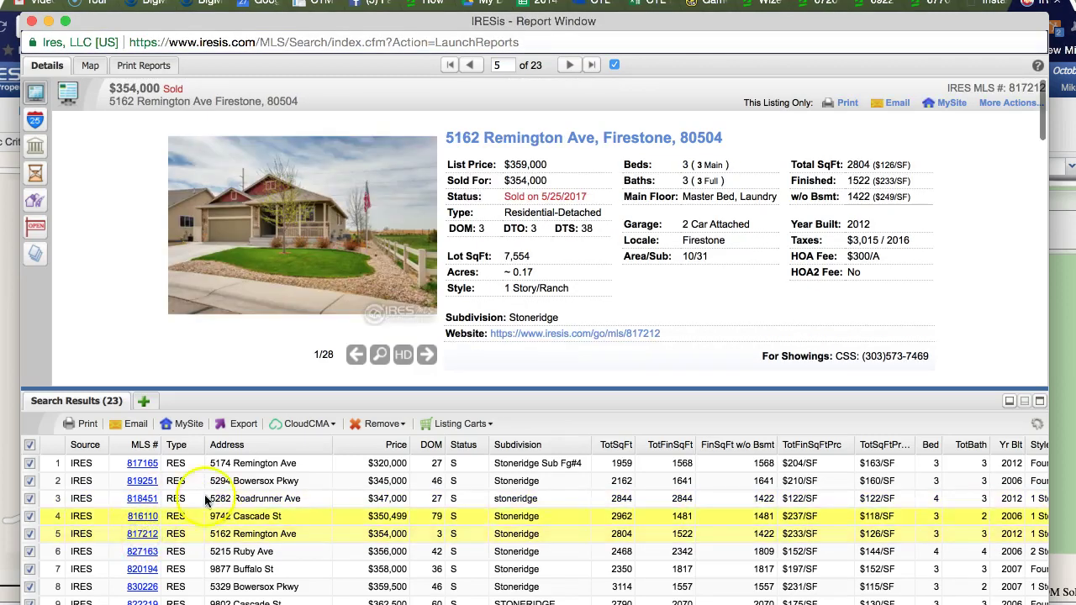
{"action": "left_click", "coordinate": [428, 355]}
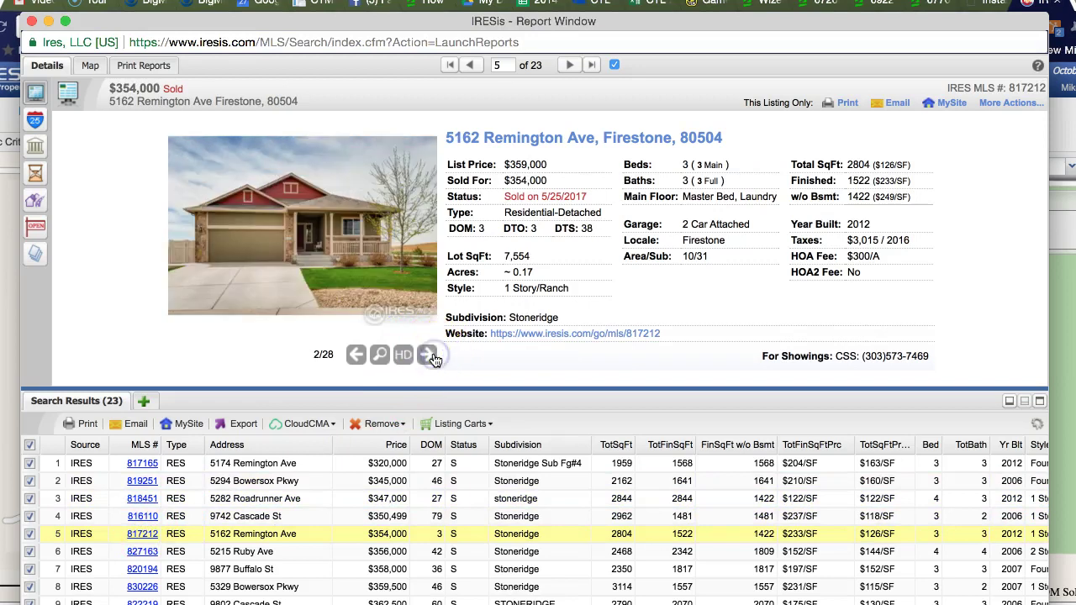
{"action": "left_click", "coordinate": [432, 359]}
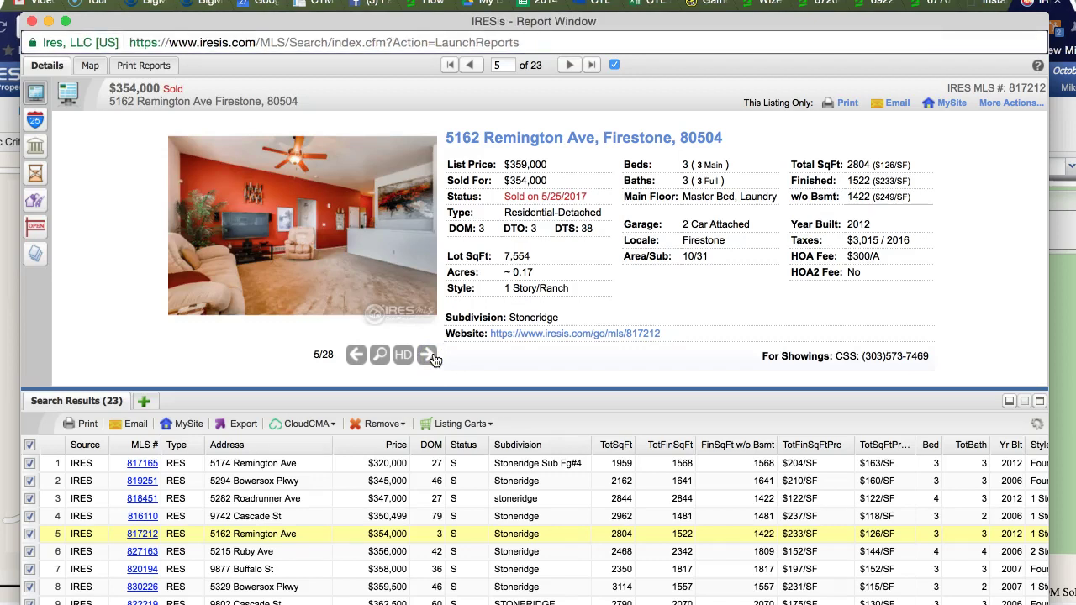
{"action": "left_click", "coordinate": [430, 357]}
{"action": "left_click", "coordinate": [430, 356]}
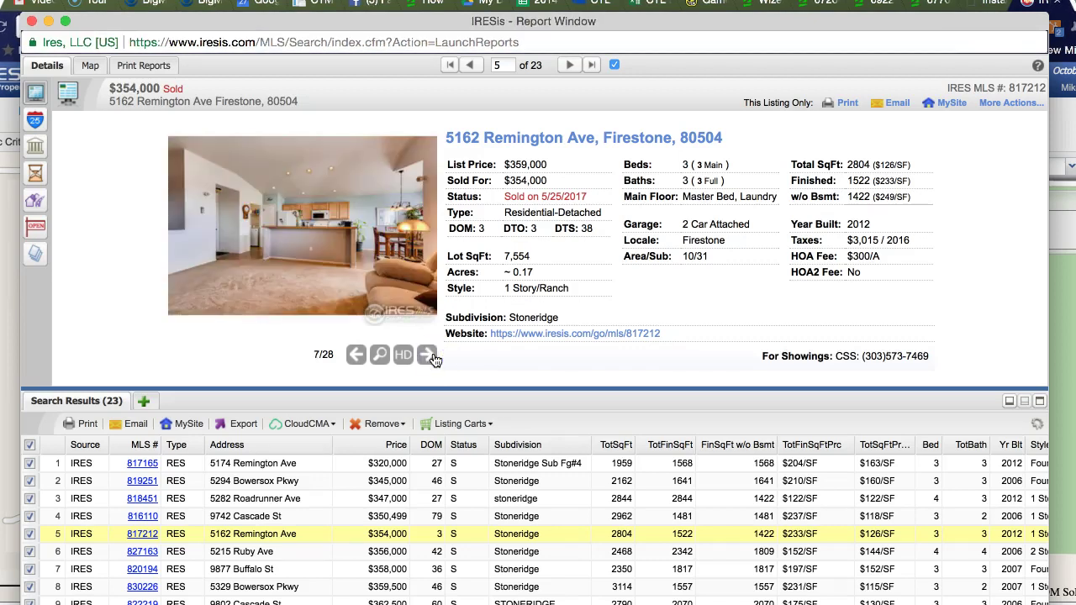
{"action": "left_click", "coordinate": [430, 357]}
{"action": "left_click", "coordinate": [430, 357]}
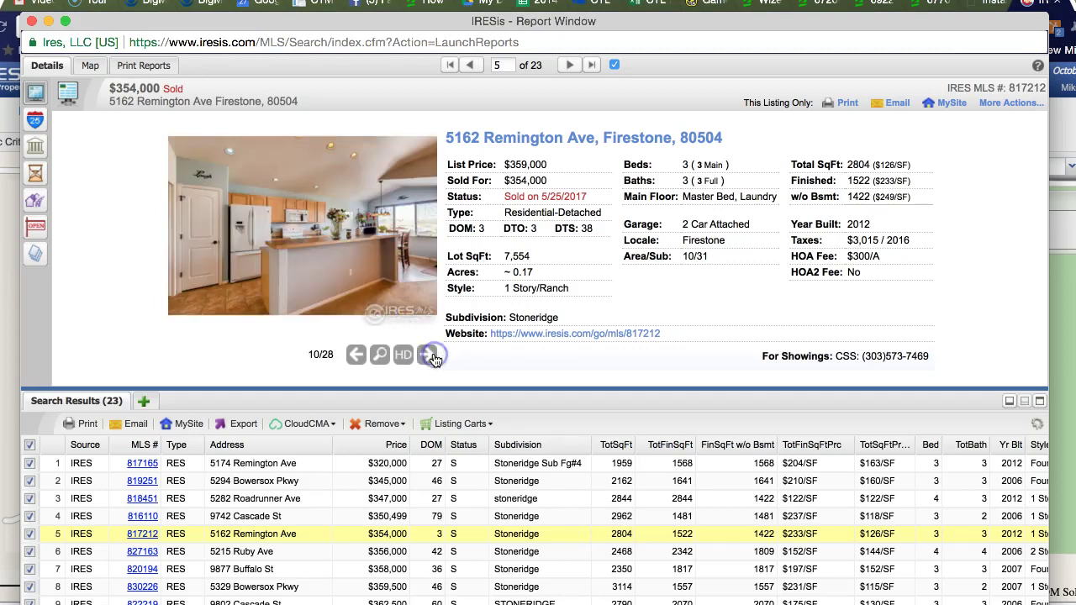
{"action": "left_click", "coordinate": [430, 356]}
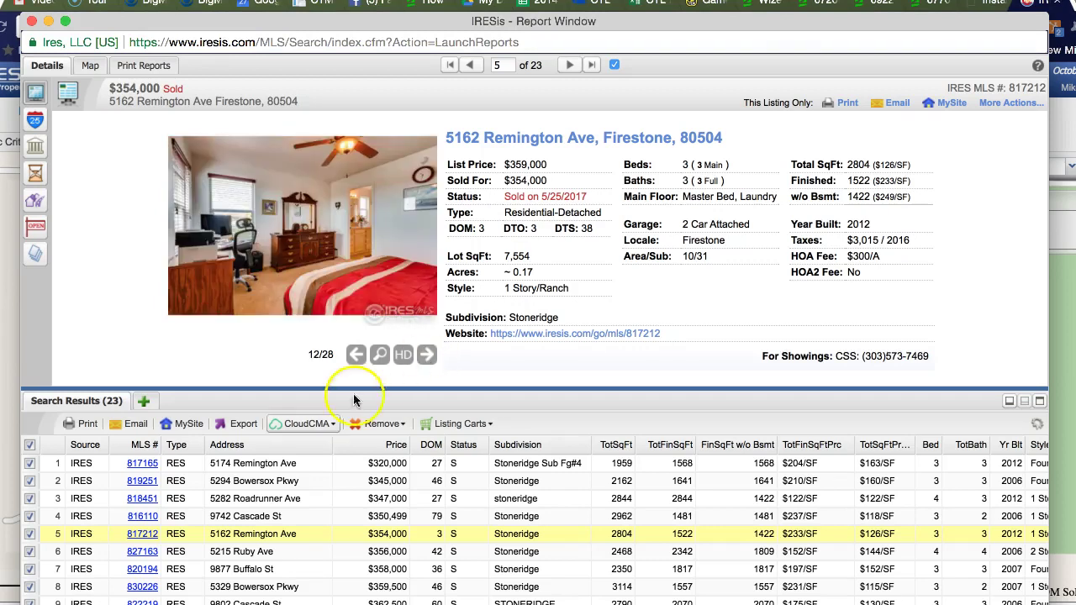
{"action": "left_click", "coordinate": [143, 587]}
{"action": "scroll", "coordinate": [181, 567], "scroll_direction": "down", "scroll_amount": 3}
{"action": "left_click", "coordinate": [145, 538]}
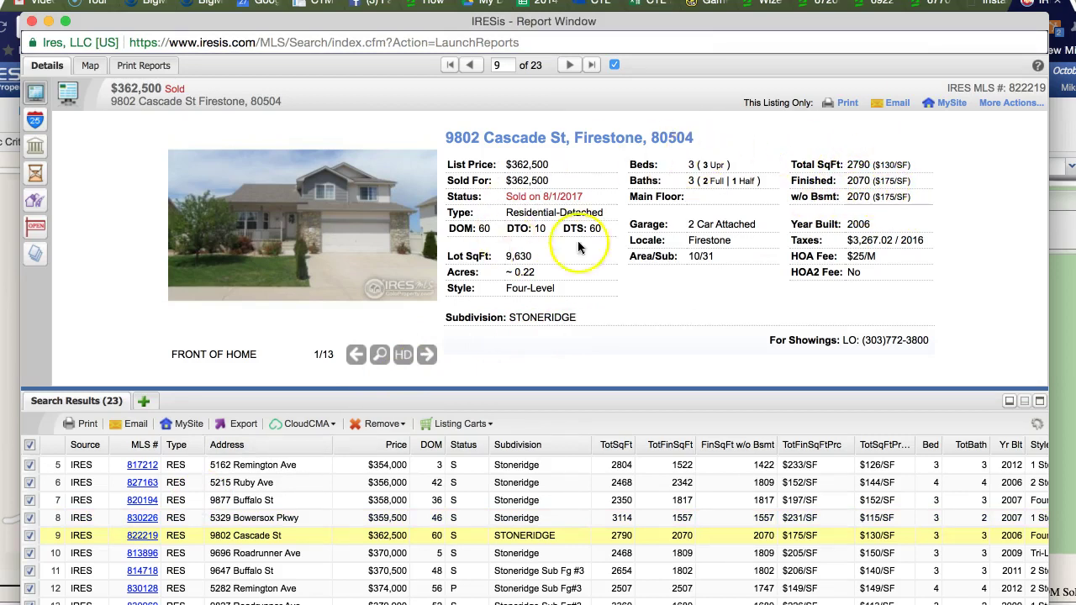
{"action": "left_click", "coordinate": [143, 553]}
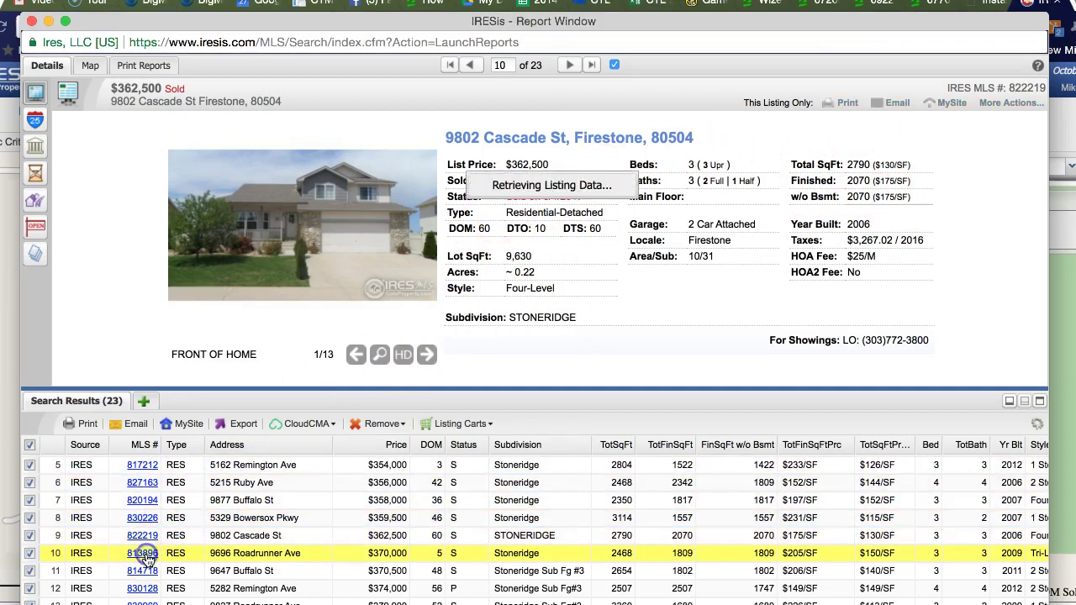
{"action": "left_click", "coordinate": [147, 571]}
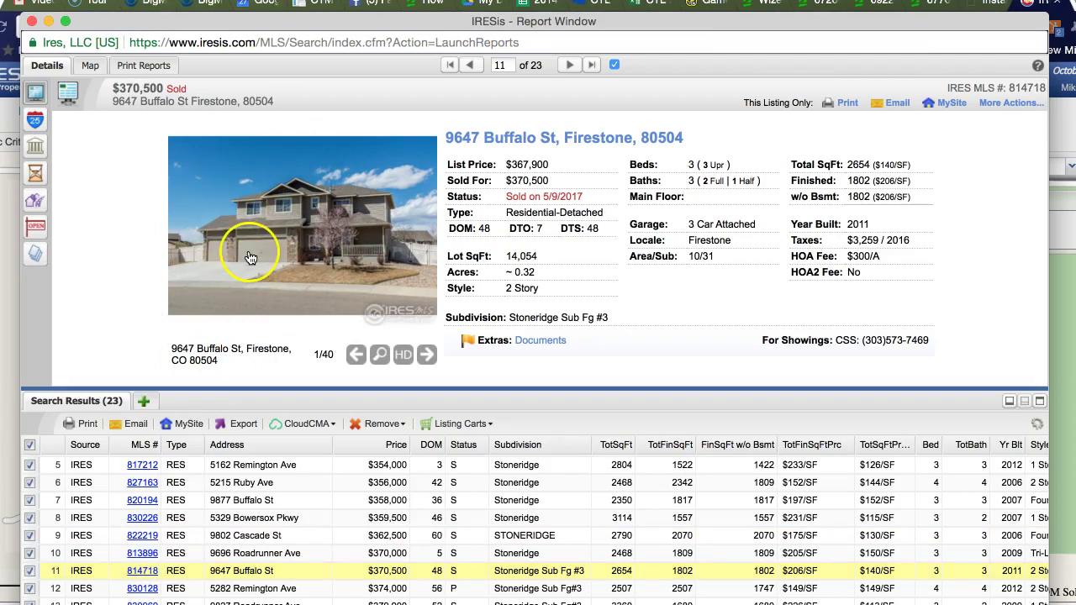
{"action": "left_click", "coordinate": [143, 589]}
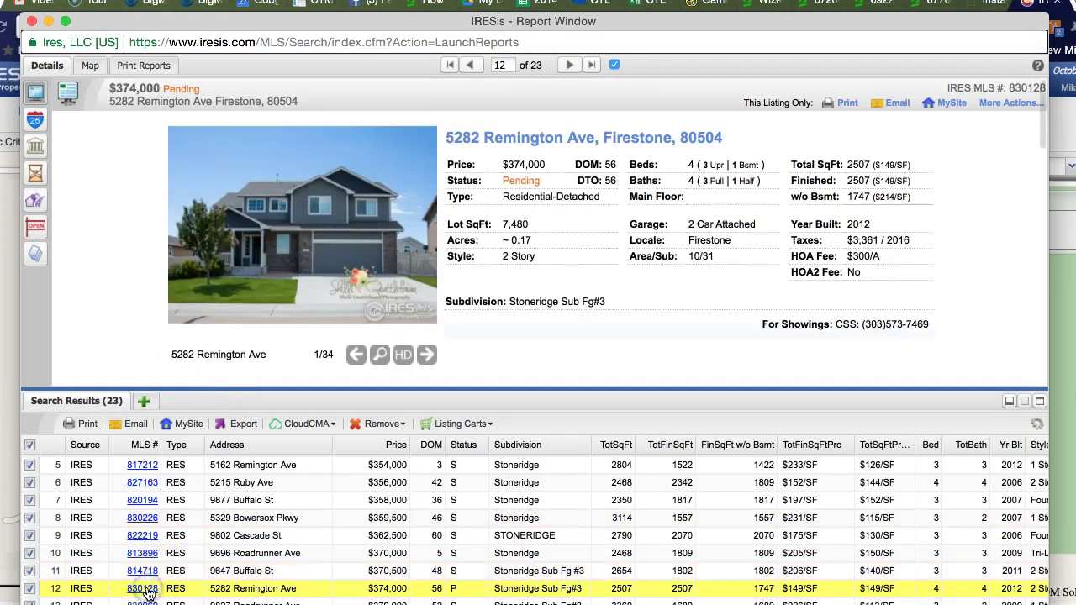
{"action": "scroll", "coordinate": [150, 594], "scroll_direction": "down", "scroll_amount": 2}
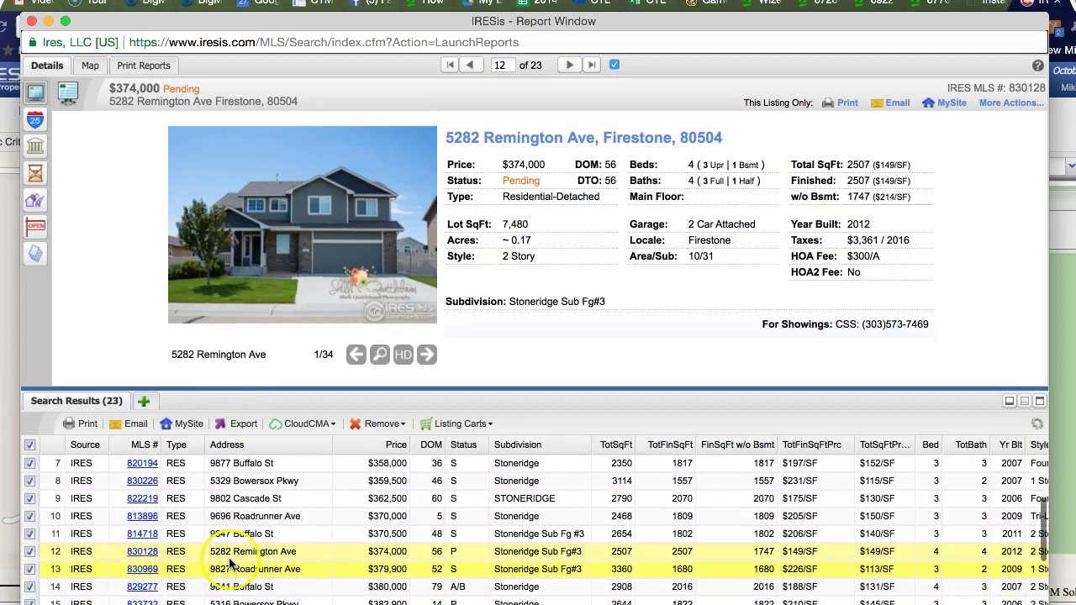
{"action": "left_click", "coordinate": [144, 571]}
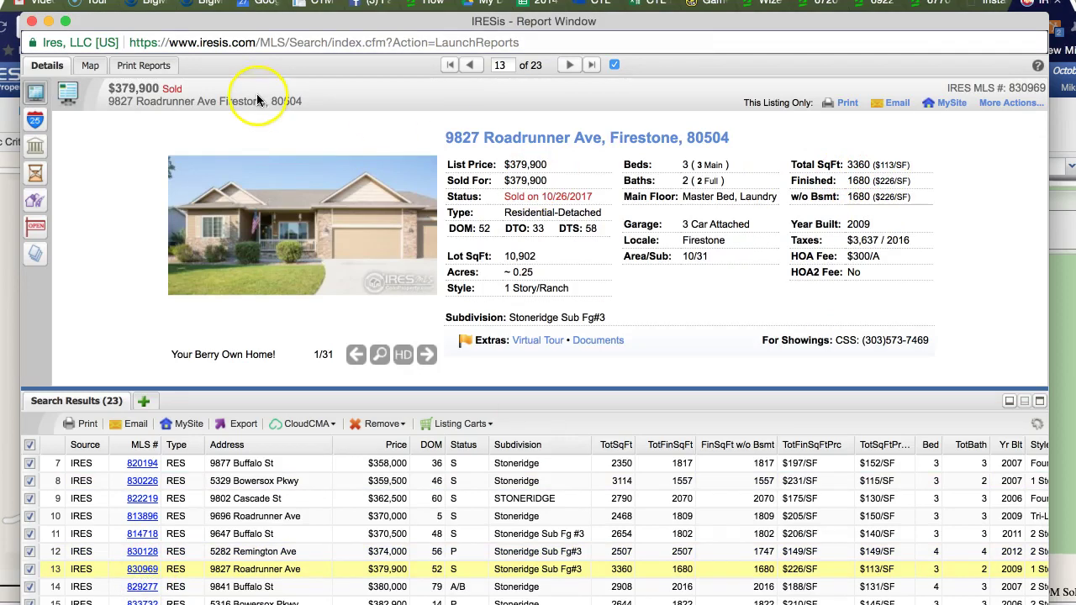
Step: Close the results window and go to the search criteria form's Square Footage fields
{"action": "left_click", "coordinate": [31, 25]}
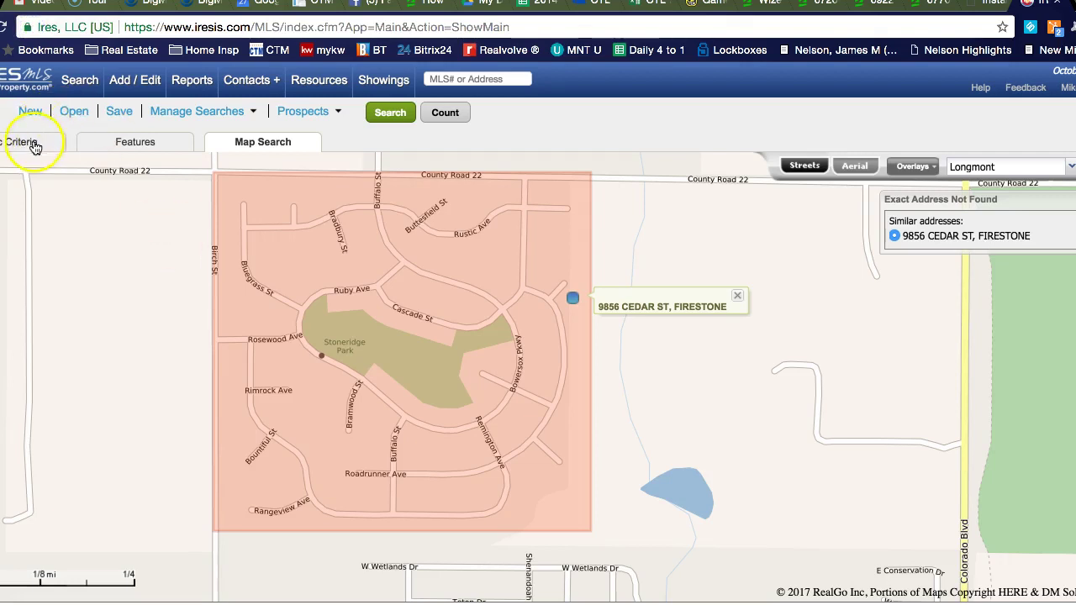
{"action": "left_click", "coordinate": [33, 145]}
{"action": "scroll", "coordinate": [316, 449], "scroll_direction": "down", "scroll_amount": 5}
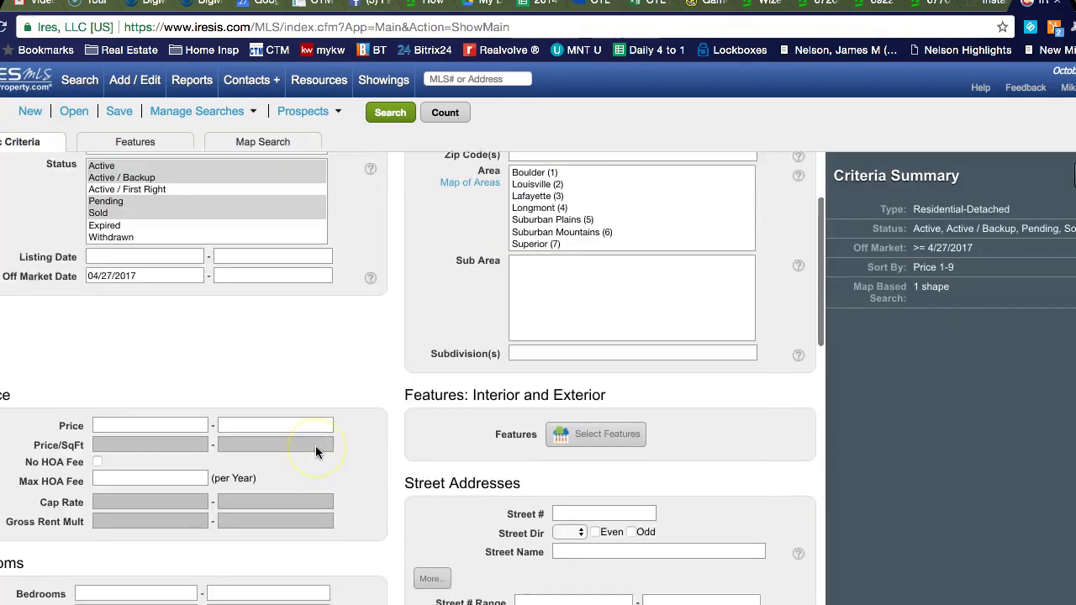
{"action": "scroll", "coordinate": [315, 445], "scroll_direction": "down", "scroll_amount": 3}
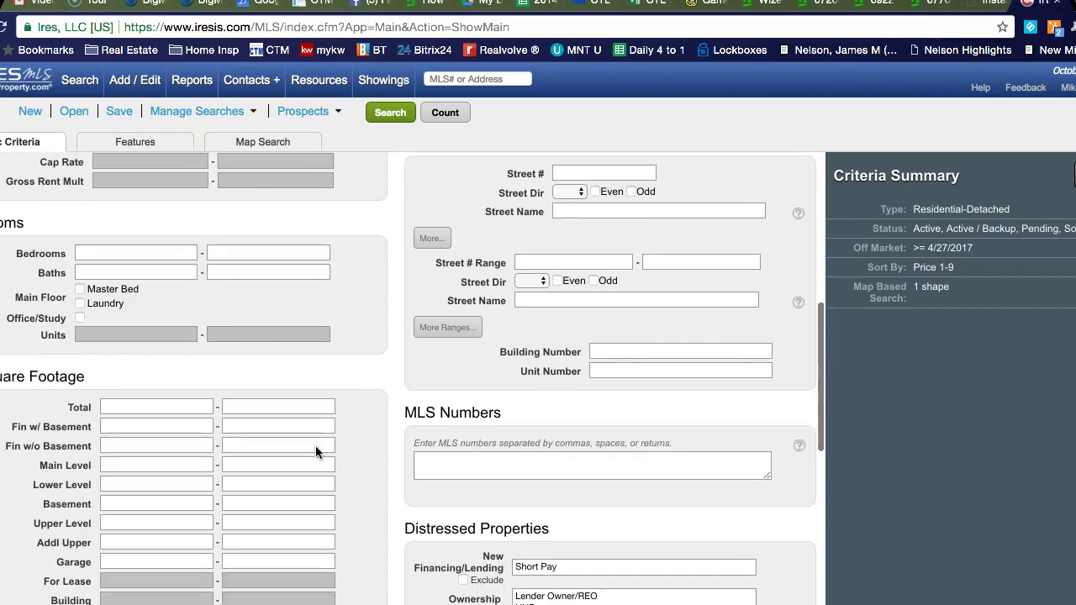
{"action": "left_click", "coordinate": [180, 397]}
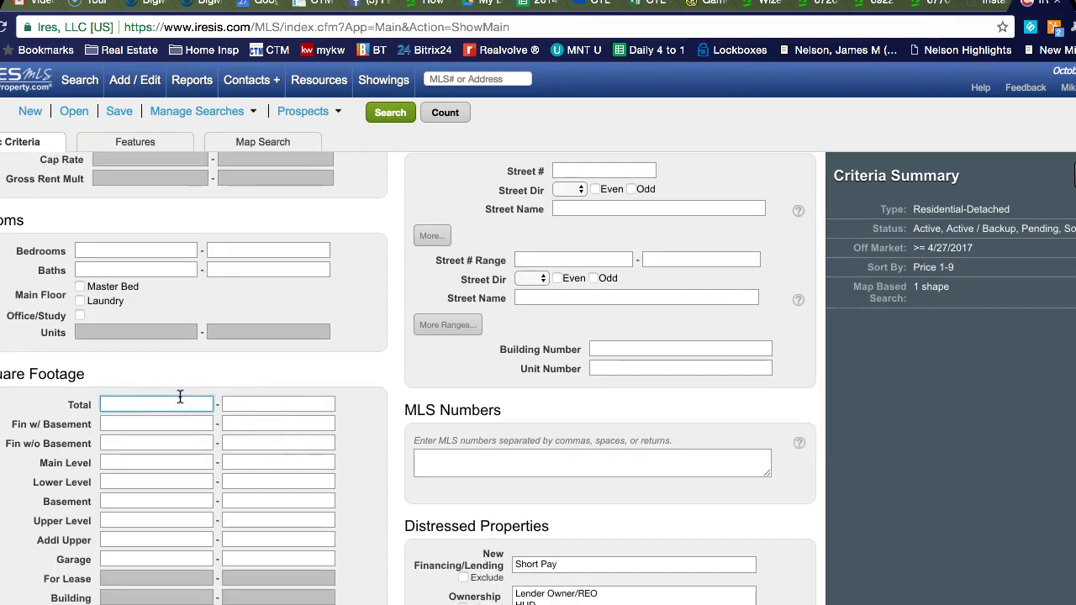
{"action": "key", "text": "ctrl+Up"}
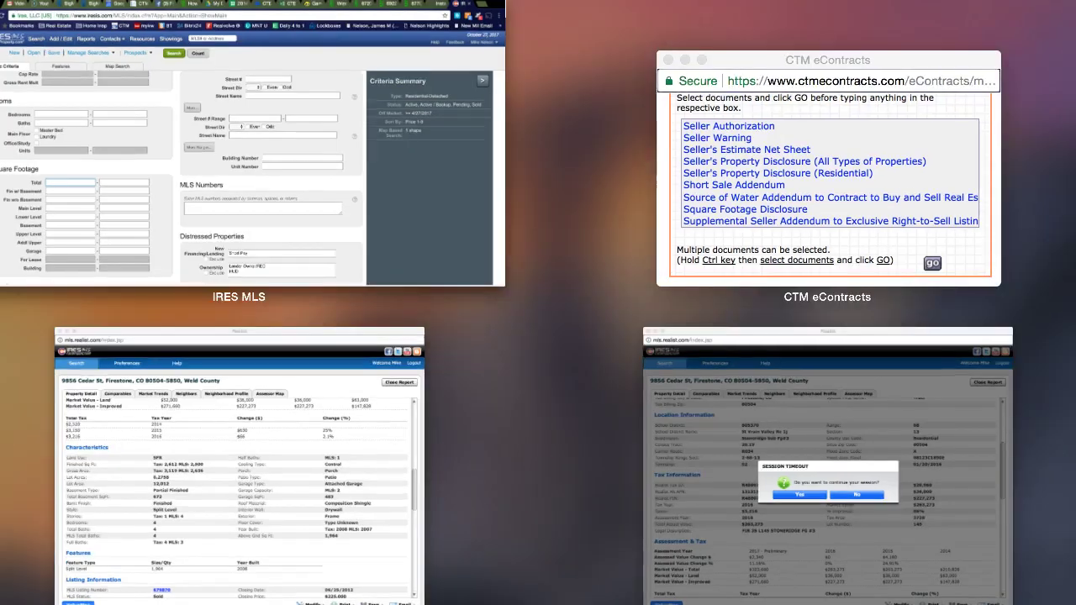
{"action": "left_click", "coordinate": [383, 378]}
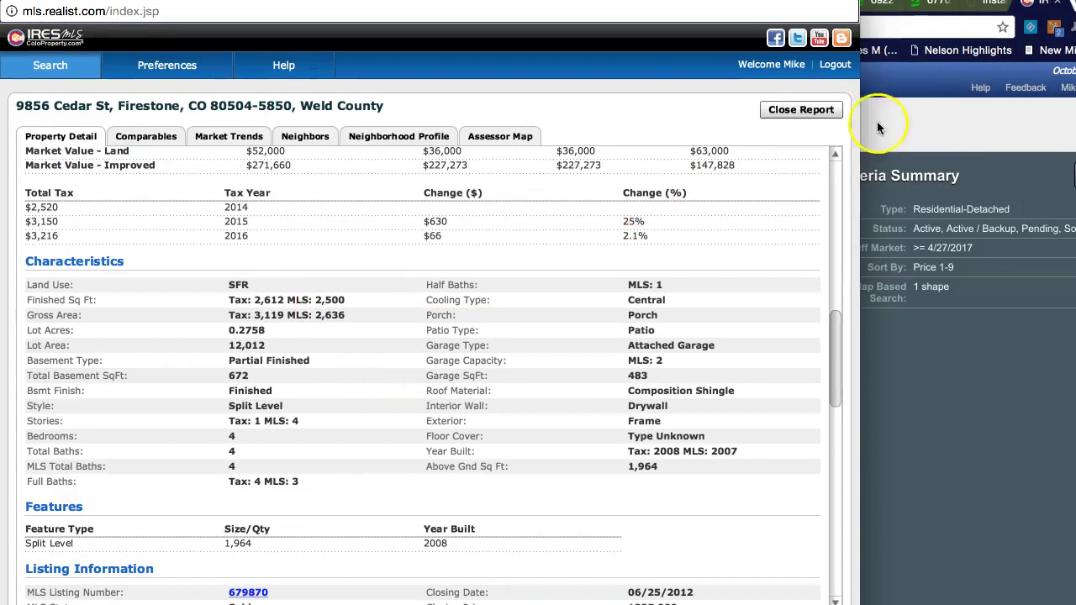
{"action": "left_click", "coordinate": [1034, 101]}
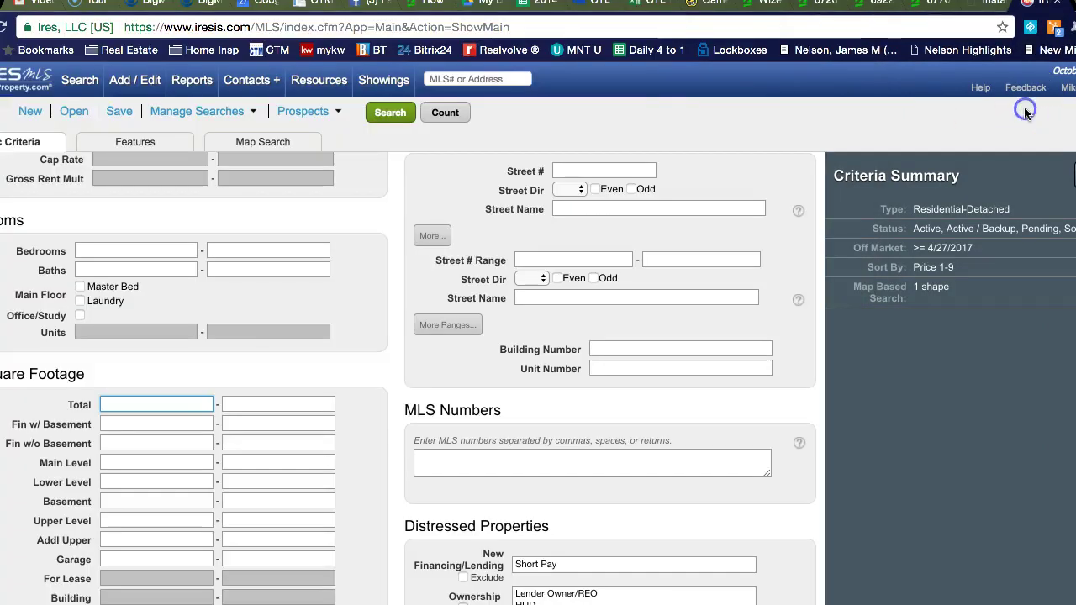
{"action": "left_click", "coordinate": [141, 401]}
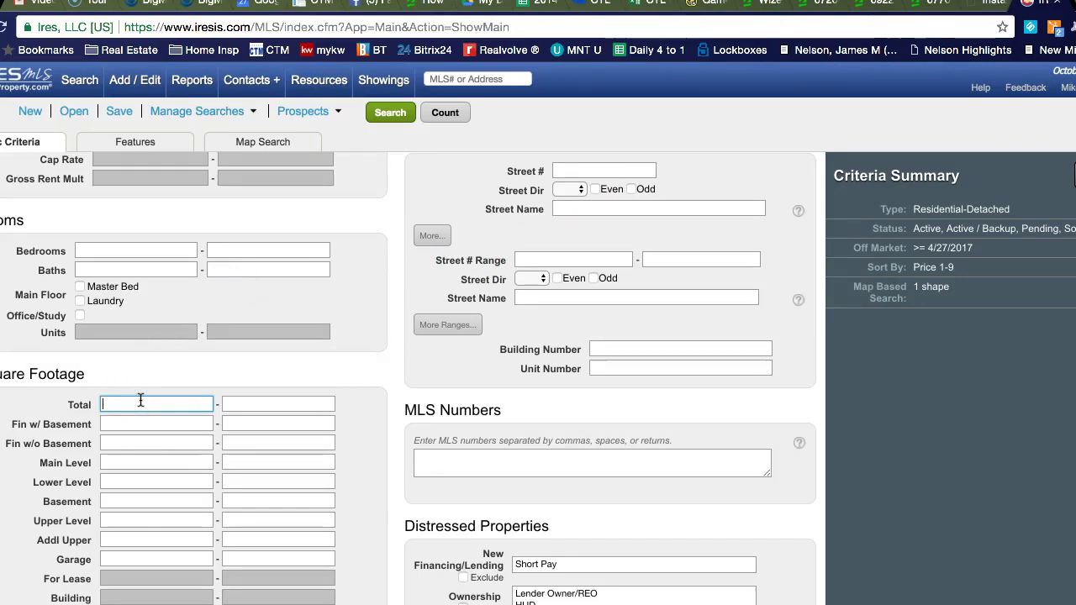
Step: Search for 2200–2800 total sq ft with at least 4 bedrooms and 4 baths
{"action": "type", "text": "2200"}
{"action": "key", "text": "Tab"}
{"action": "type", "text": "28"}
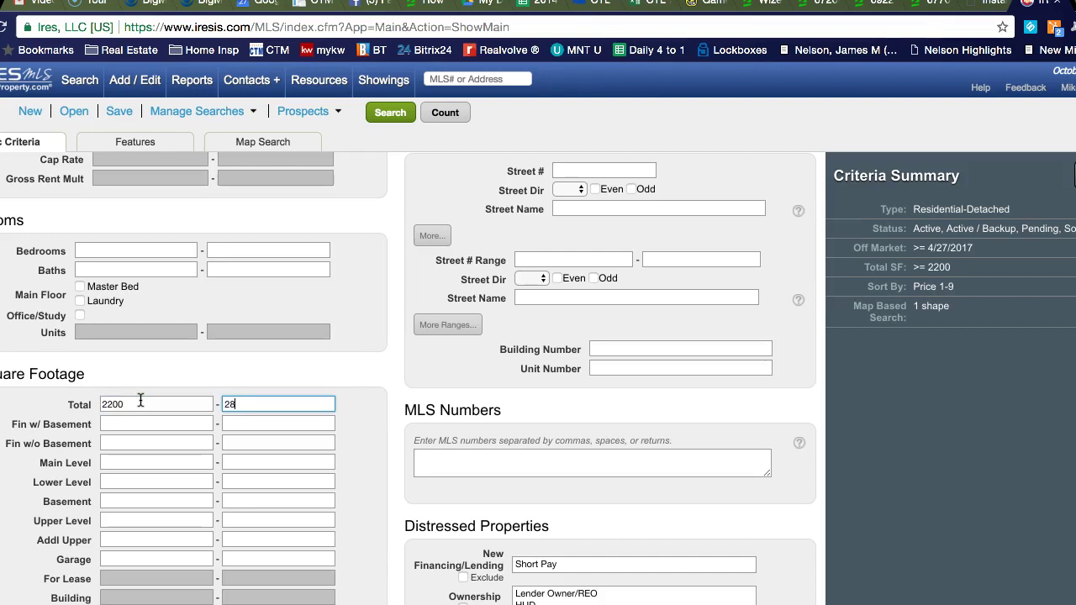
{"action": "type", "text": "00"}
{"action": "scroll", "coordinate": [140, 400], "scroll_direction": "up", "scroll_amount": 5}
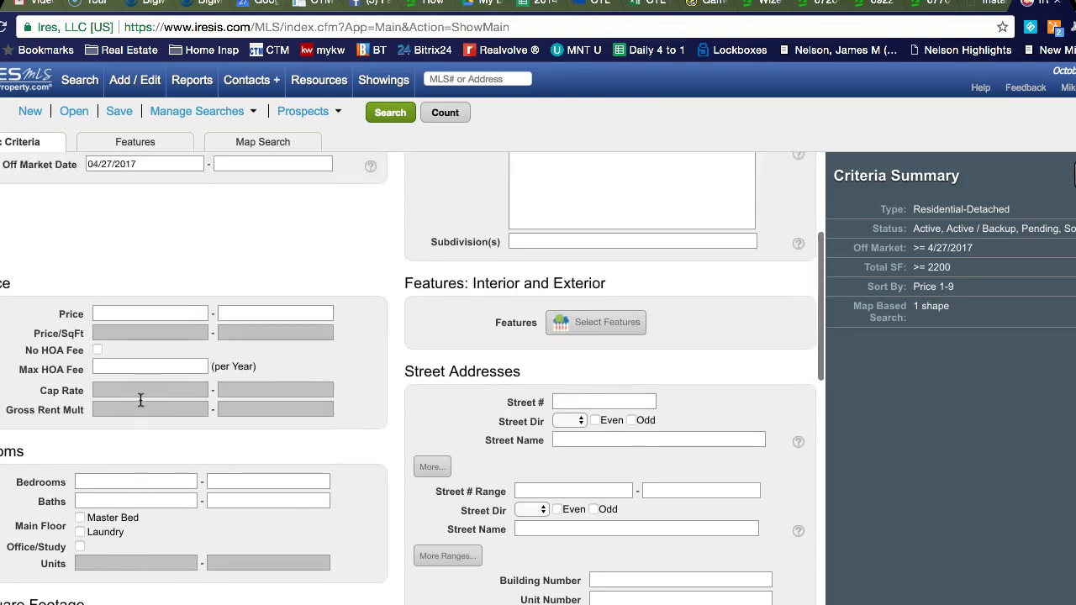
{"action": "left_click", "coordinate": [103, 447]}
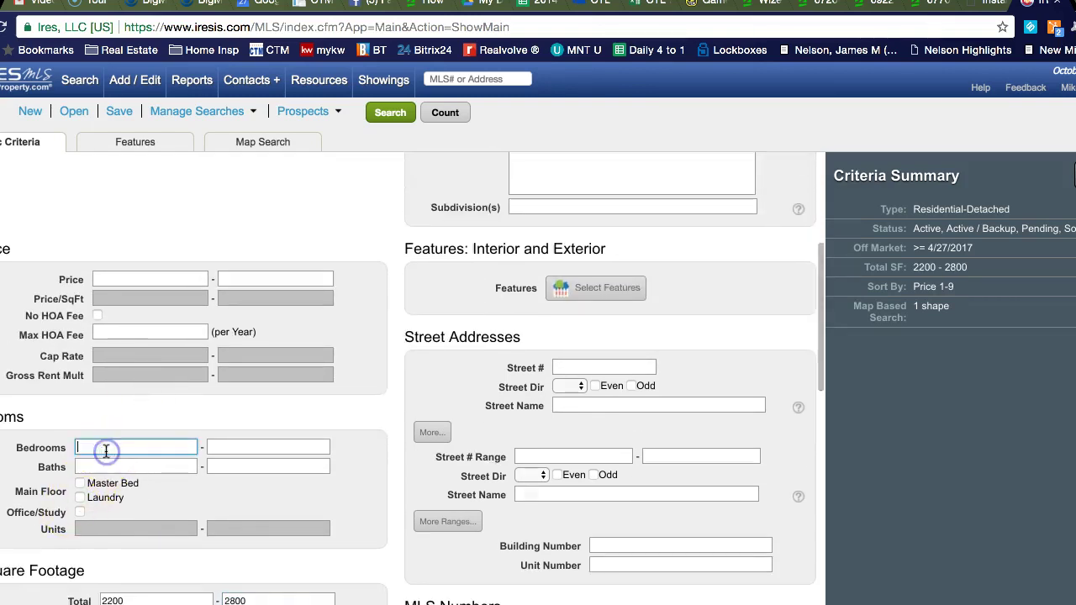
{"action": "left_click", "coordinate": [105, 467]}
{"action": "type", "text": "4"}
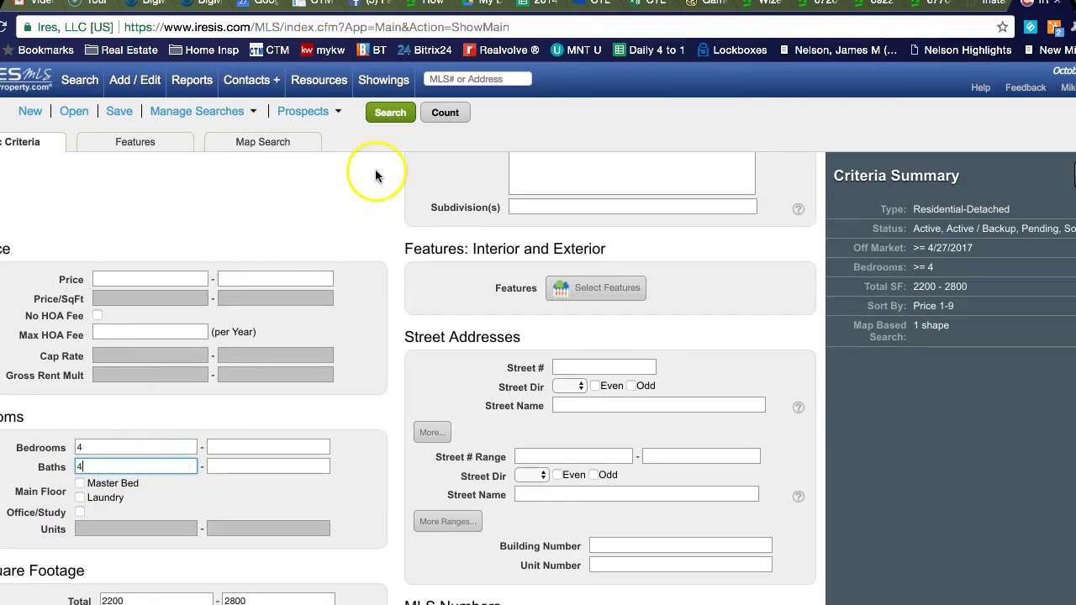
{"action": "left_click", "coordinate": [391, 118]}
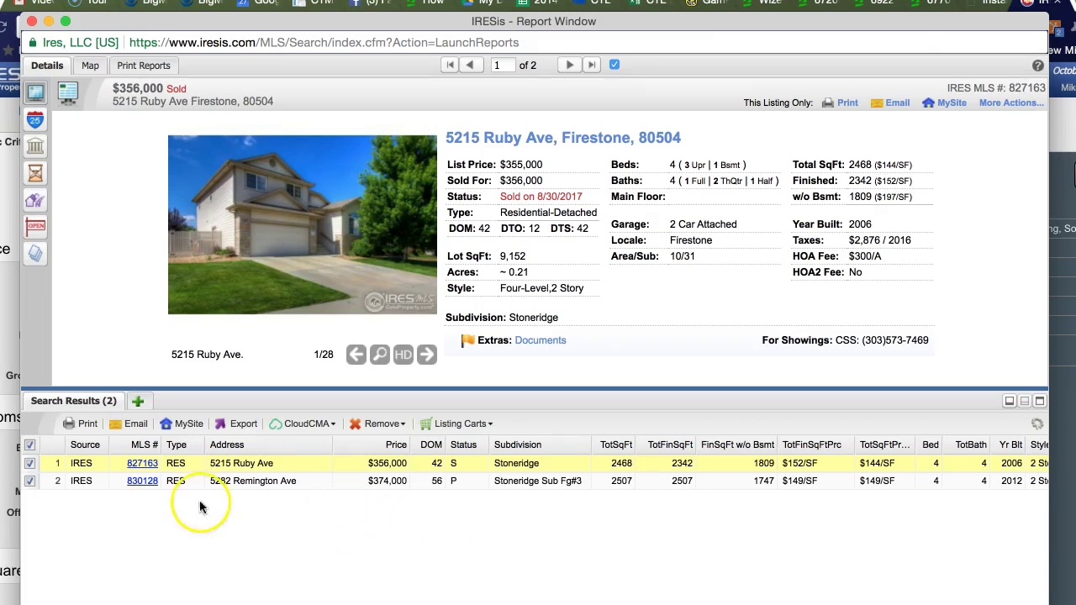
{"action": "left_click", "coordinate": [143, 485]}
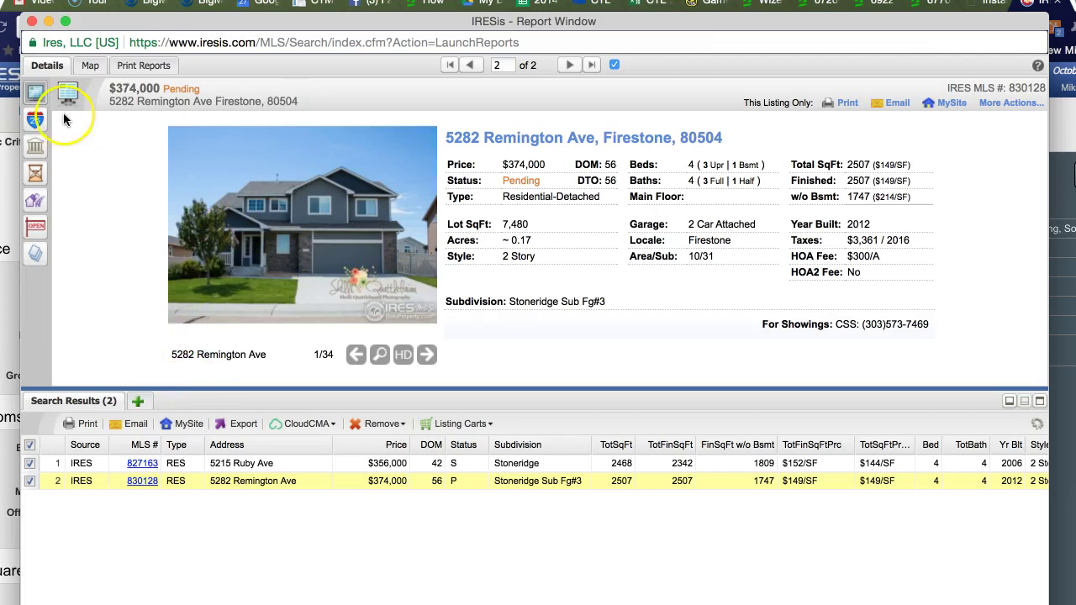
{"action": "left_click", "coordinate": [35, 26]}
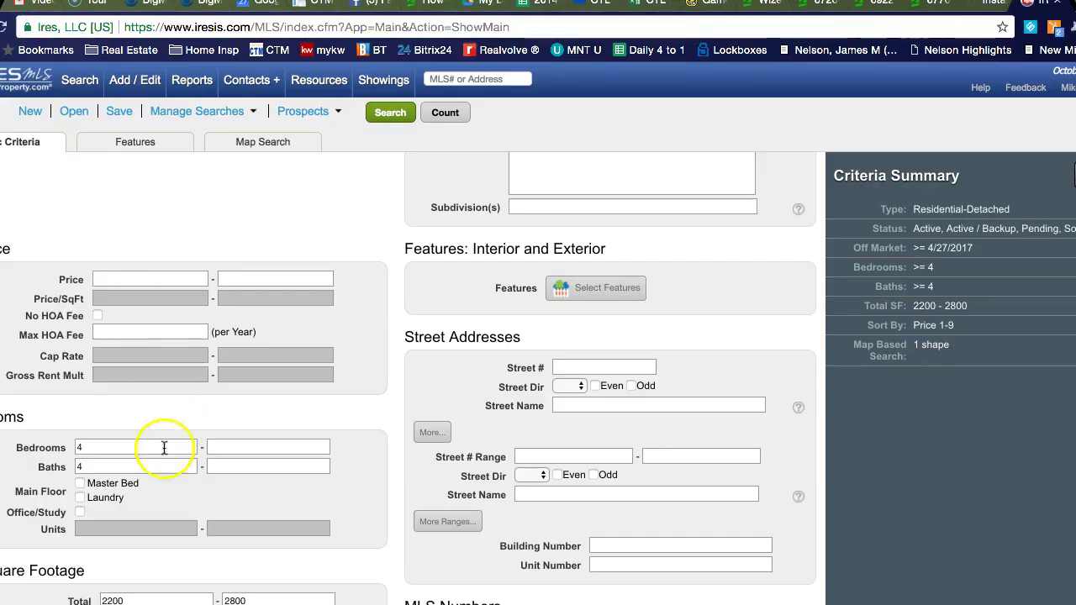
Step: Lower the bedroom and bath minimums to 3, count 7 matches, and display them
{"action": "left_click", "coordinate": [76, 468]}
{"action": "key", "text": "BackSpace"}
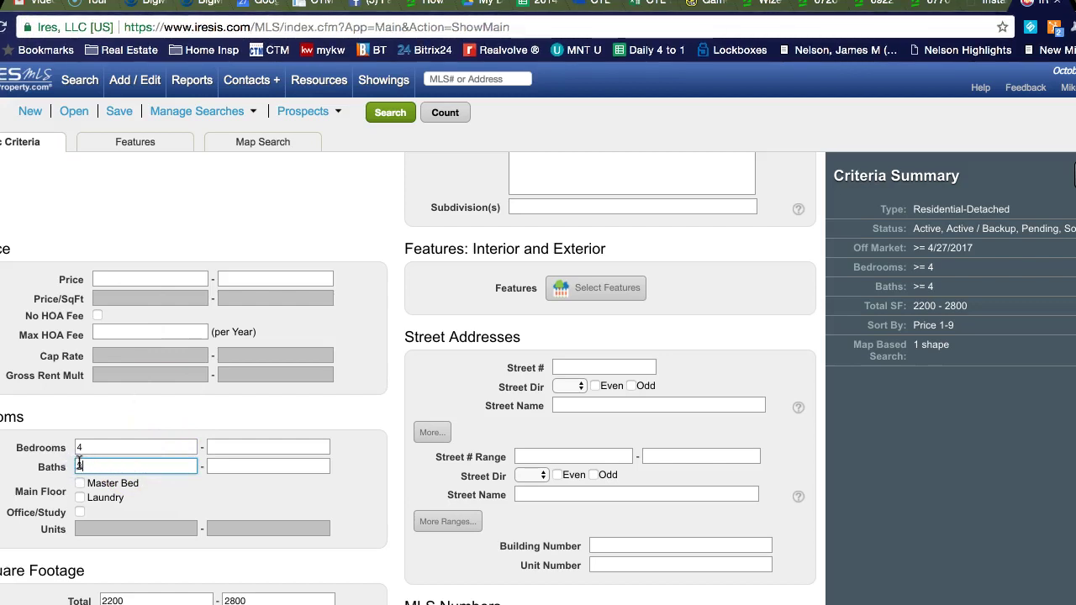
{"action": "left_click", "coordinate": [122, 446]}
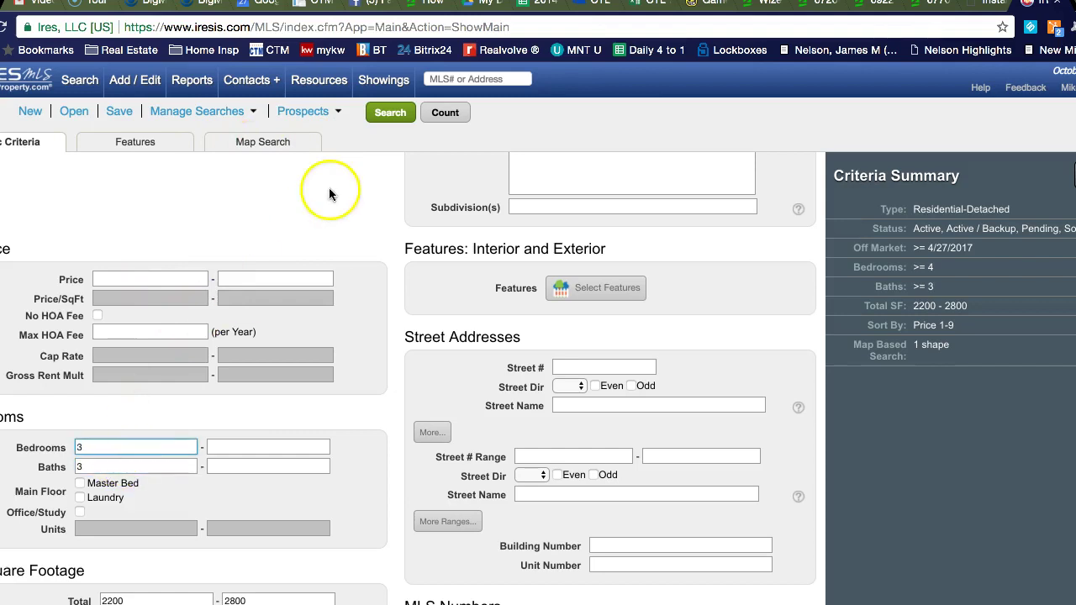
{"action": "type", "text": "3"}
{"action": "left_click", "coordinate": [453, 122]}
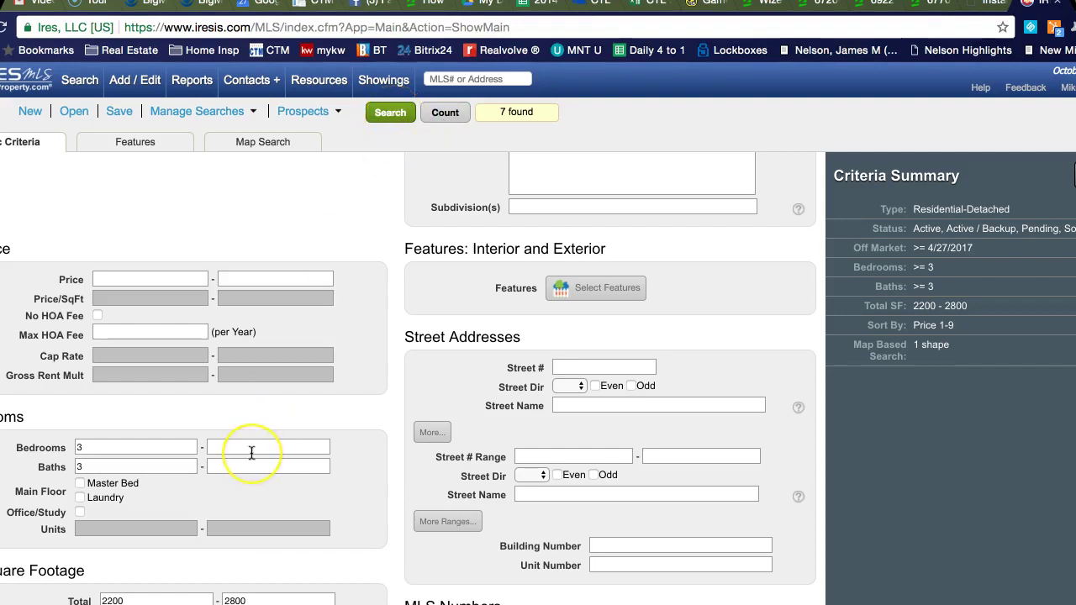
{"action": "scroll", "coordinate": [249, 451], "scroll_direction": "down", "scroll_amount": 2}
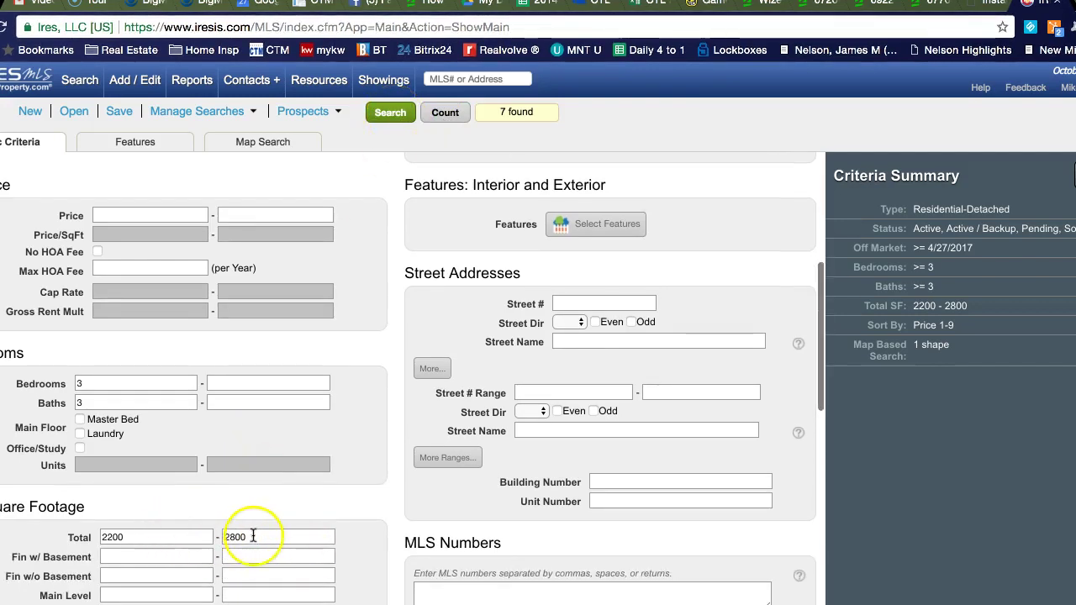
{"action": "left_click", "coordinate": [390, 114]}
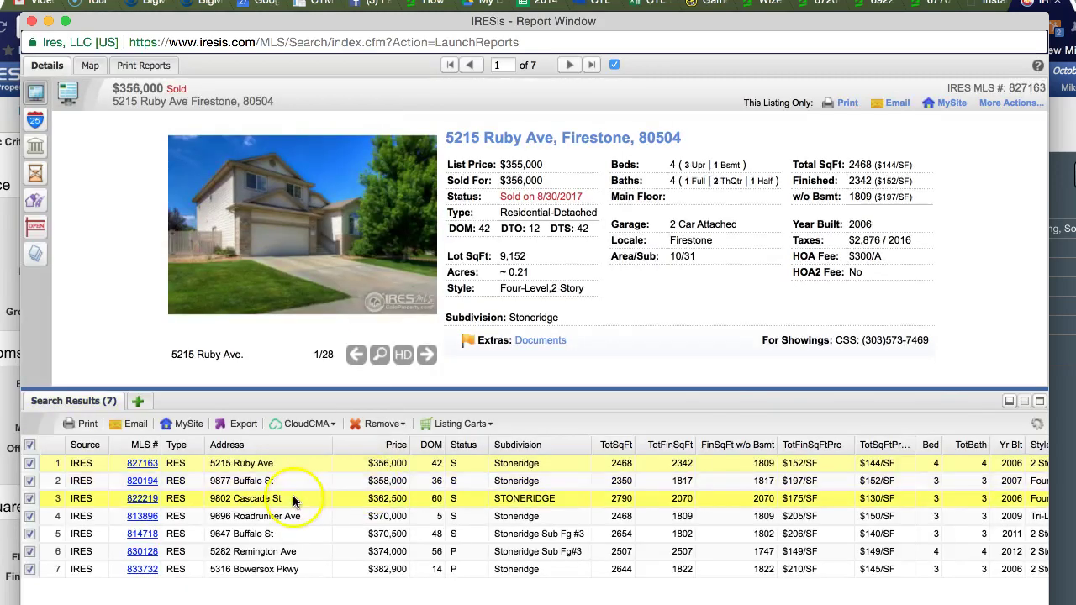
{"action": "left_click", "coordinate": [139, 482]}
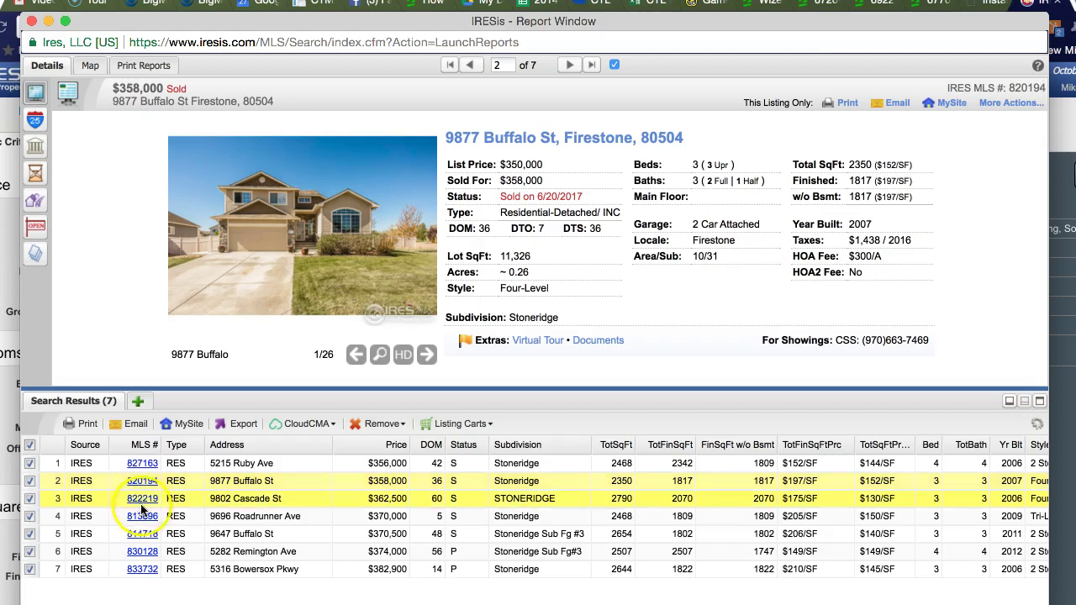
{"action": "left_click", "coordinate": [145, 501]}
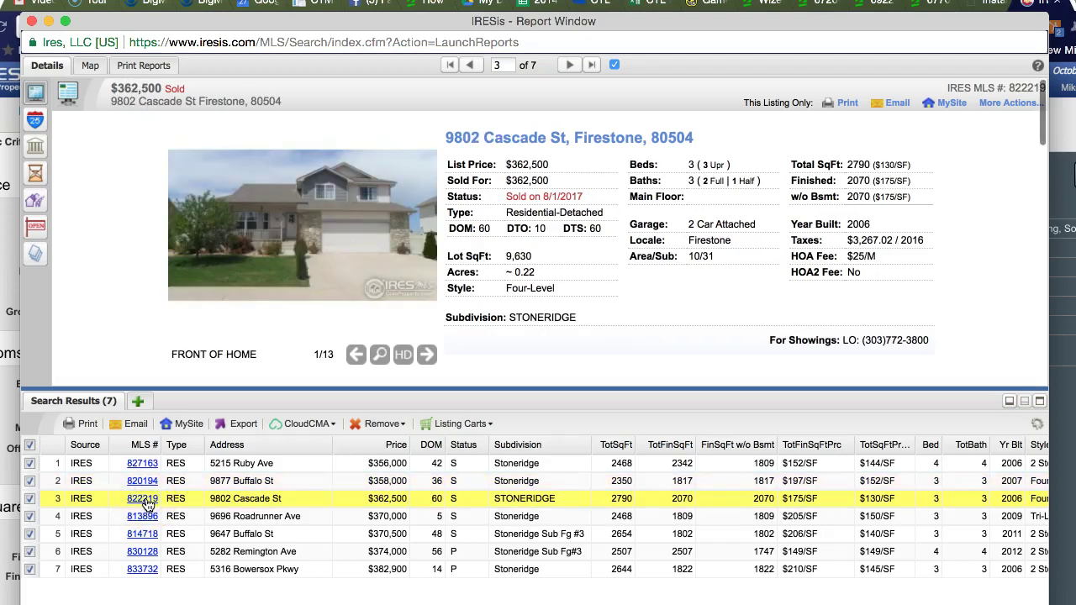
{"action": "left_click", "coordinate": [144, 517]}
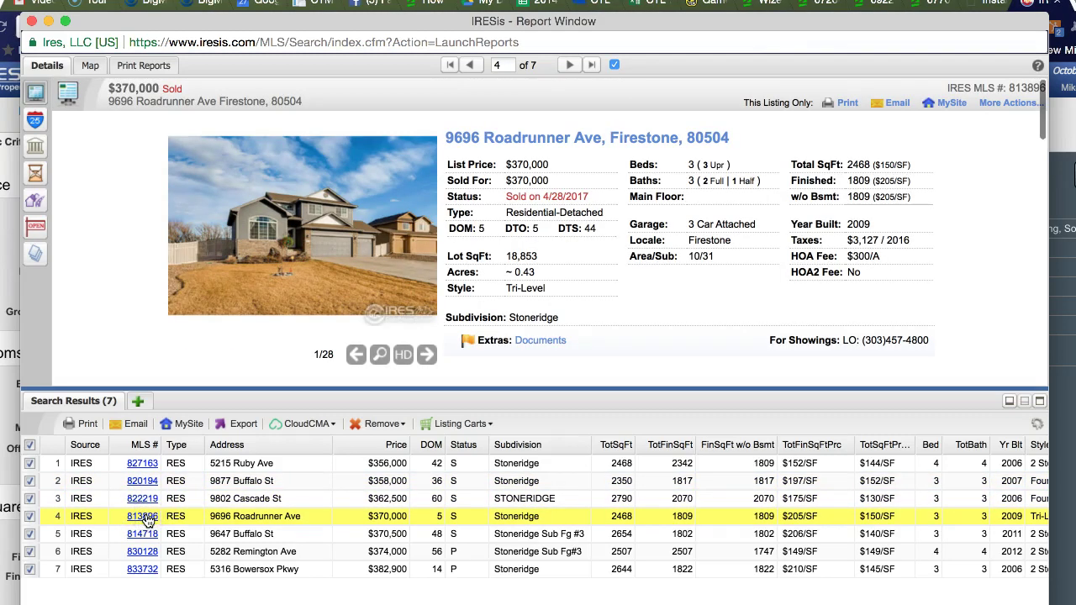
{"action": "left_click", "coordinate": [143, 535]}
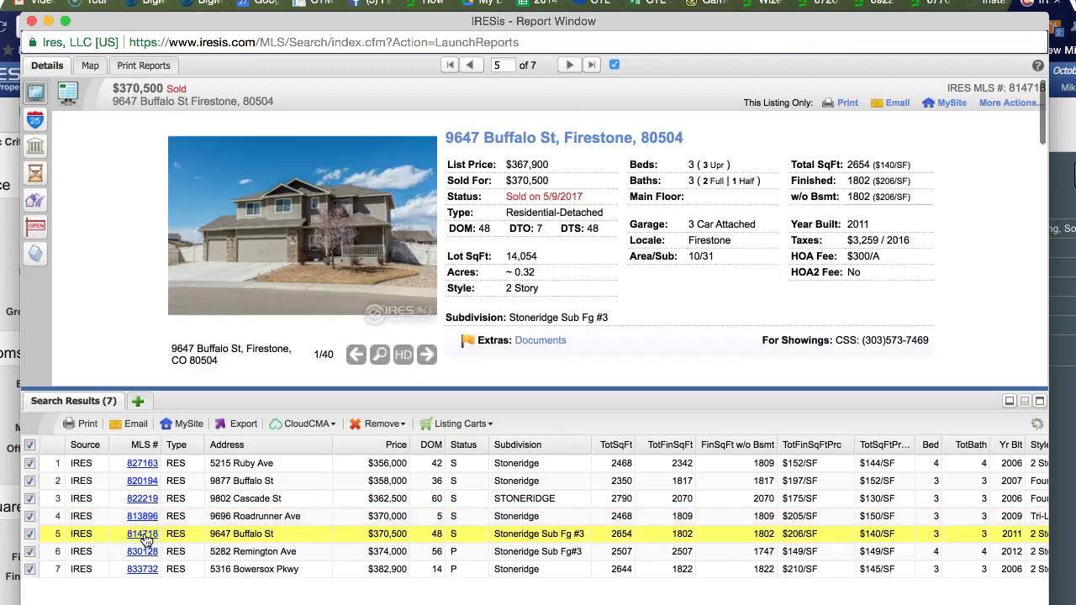
{"action": "left_click", "coordinate": [143, 552]}
{"action": "left_click", "coordinate": [143, 569]}
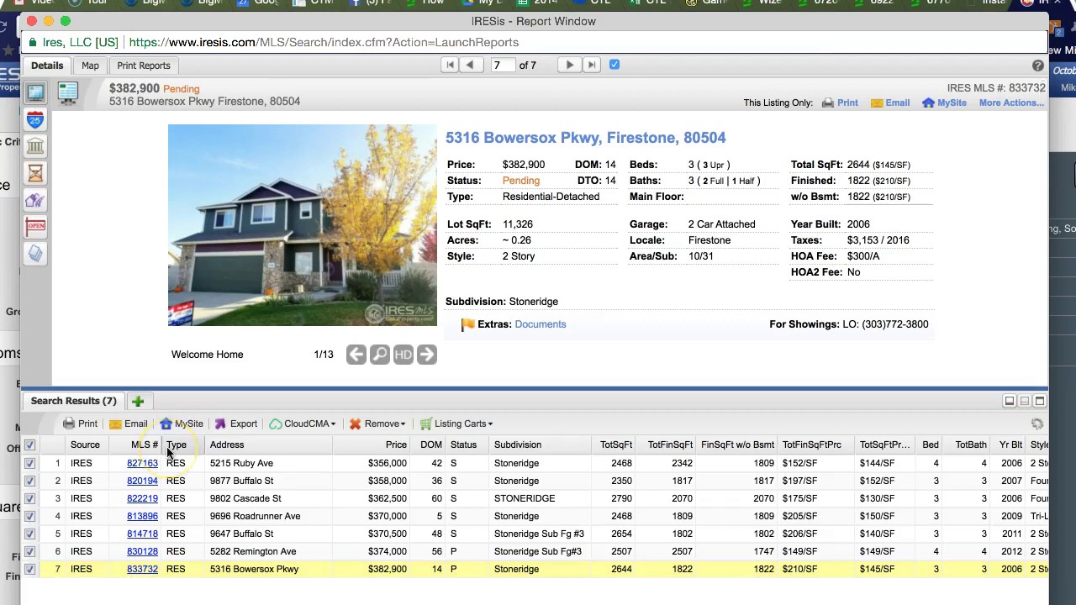
{"action": "left_click", "coordinate": [31, 21]}
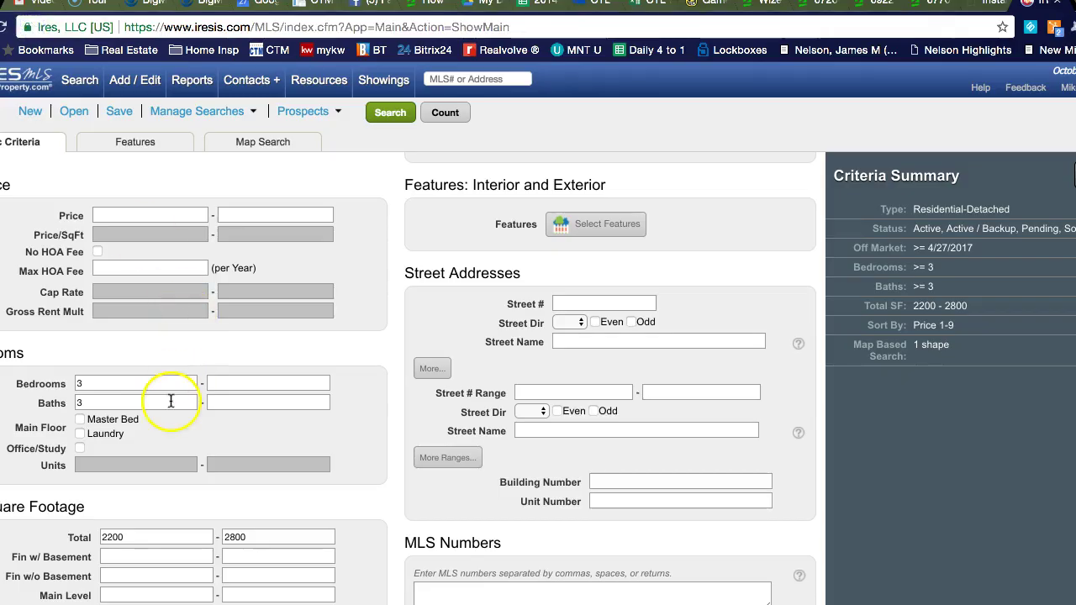
Step: Clear the 2200–2800 total square footage limits, recount to 20 matches, and run the search
{"action": "double_click", "coordinate": [236, 537]}
{"action": "key", "text": "BackSpace"}
{"action": "left_click", "coordinate": [126, 538]}
{"action": "double_click", "coordinate": [117, 538]}
{"action": "key", "text": "BackSpace"}
{"action": "left_click", "coordinate": [445, 112]}
{"action": "left_click", "coordinate": [390, 115]}
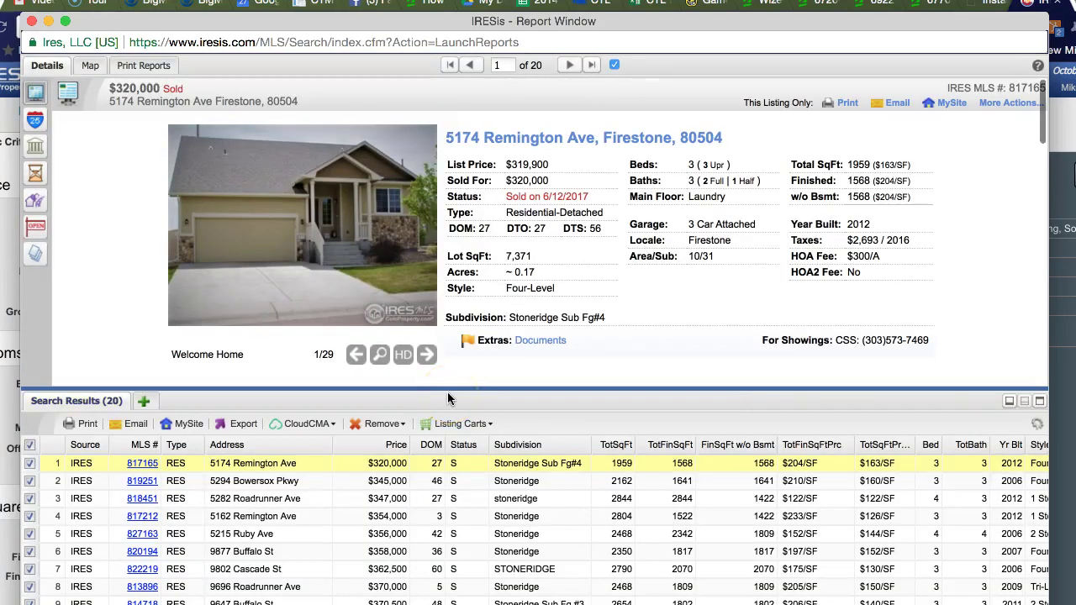
{"action": "left_click", "coordinate": [305, 384]}
{"action": "left_click", "coordinate": [140, 500]}
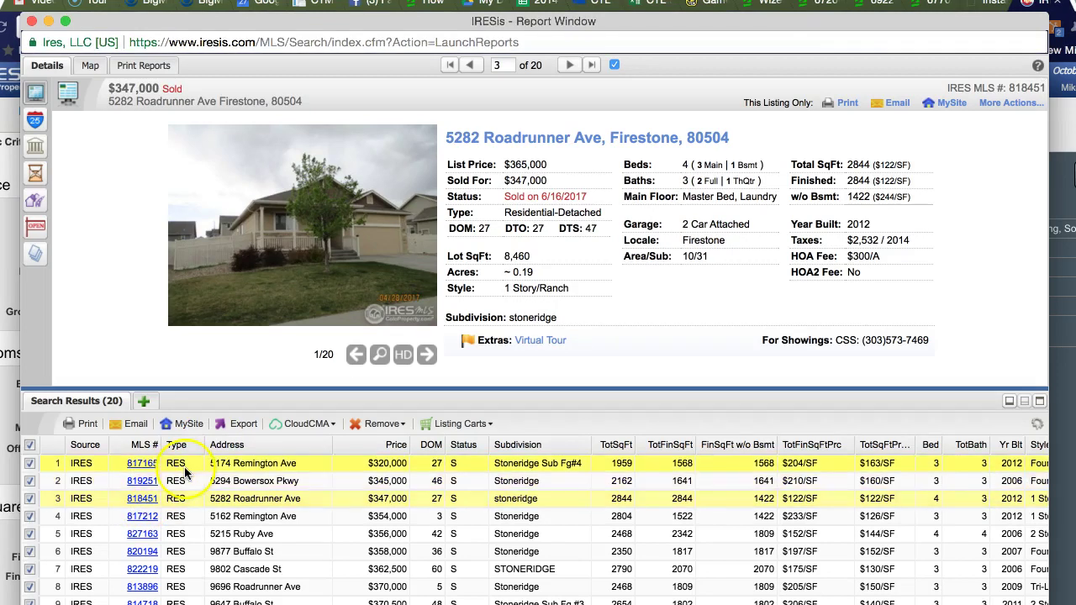
{"action": "left_click", "coordinate": [145, 518]}
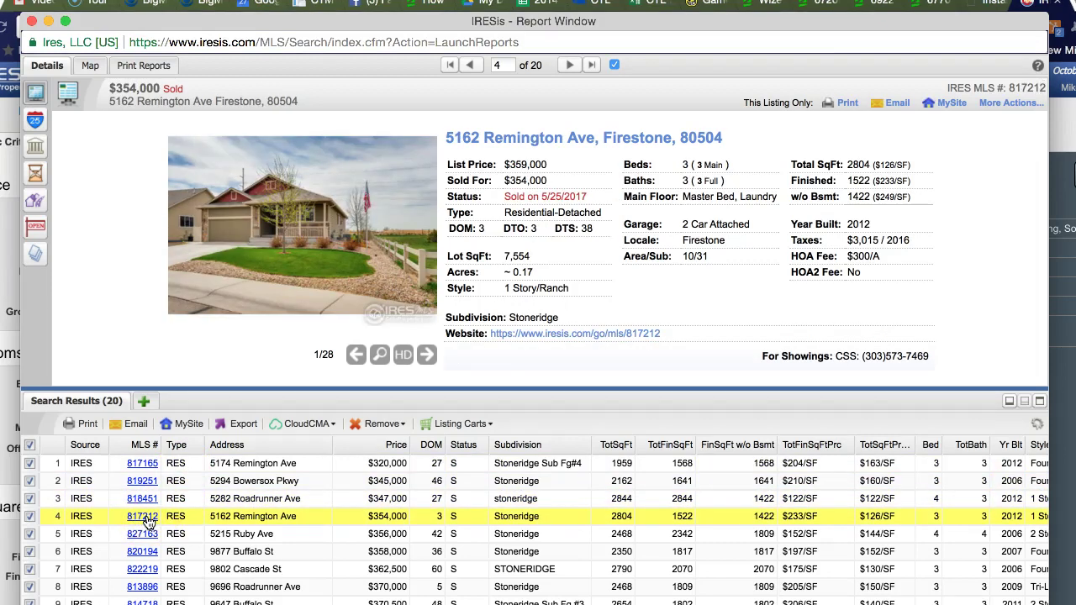
{"action": "left_click", "coordinate": [148, 529]}
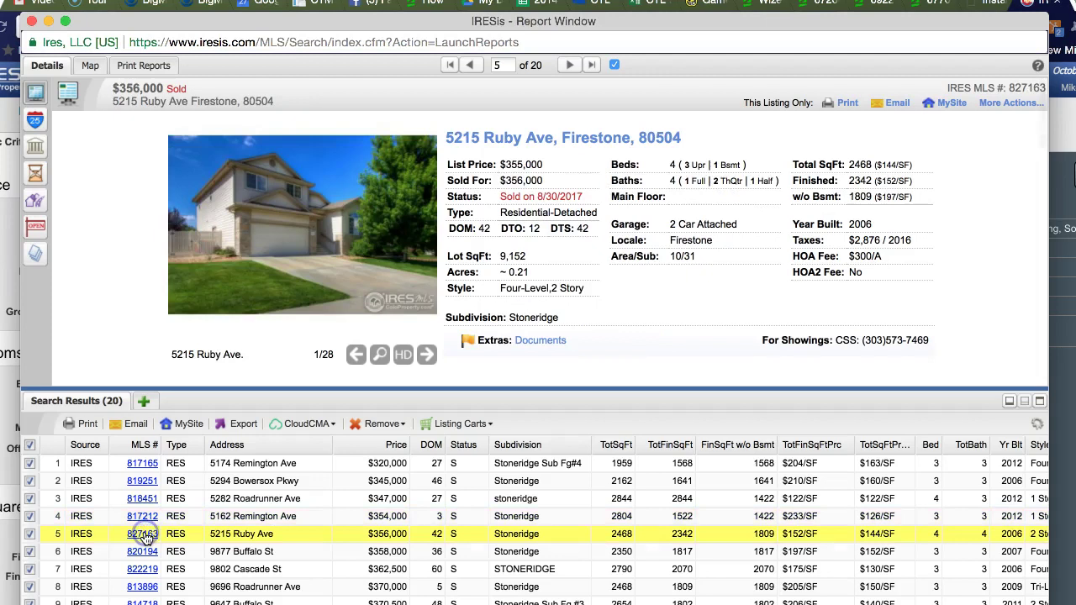
{"action": "left_click", "coordinate": [146, 552]}
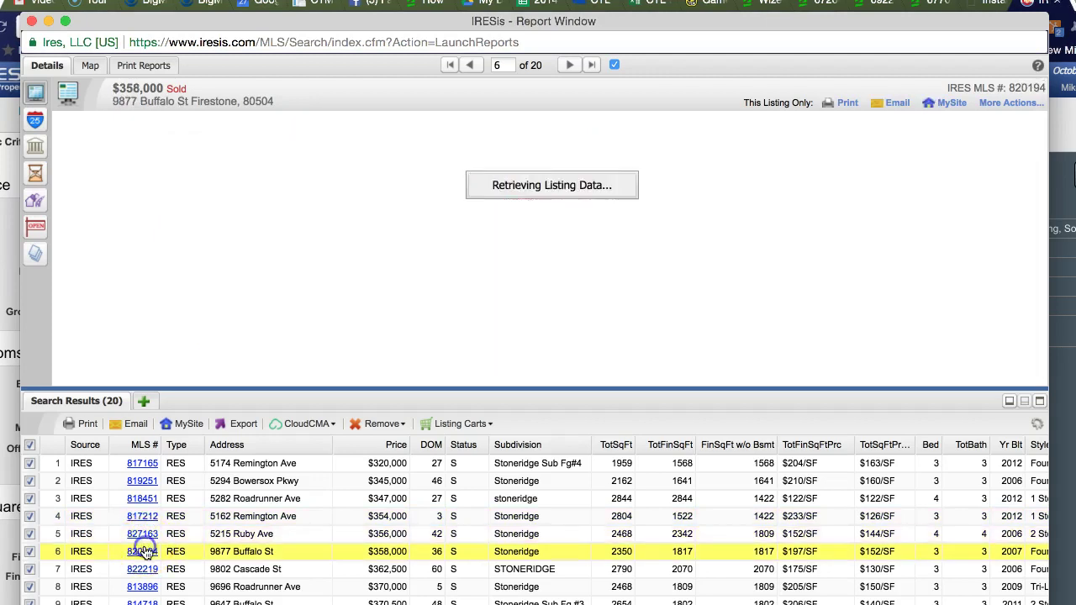
{"action": "left_click", "coordinate": [143, 570]}
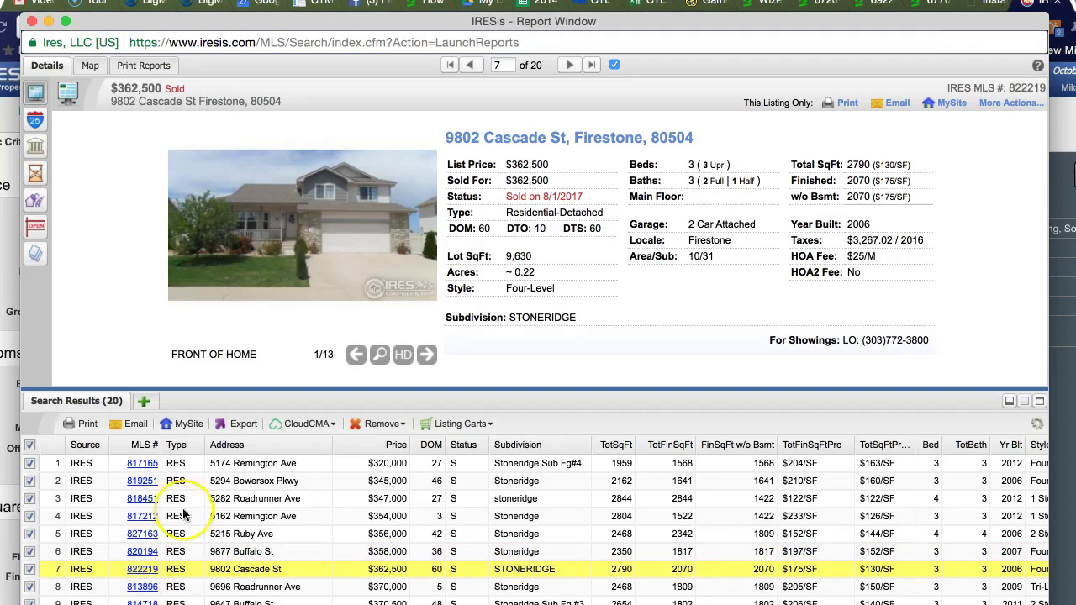
{"action": "left_click", "coordinate": [398, 356]}
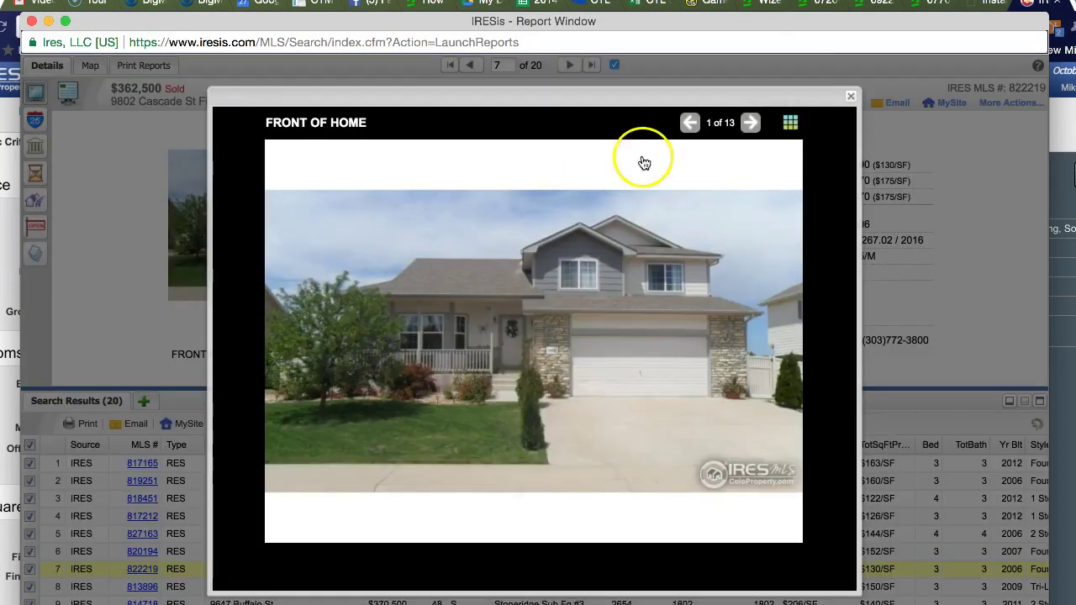
Step: Browse the first Cascade St photos: front, back view and back yard
{"action": "left_click", "coordinate": [751, 122]}
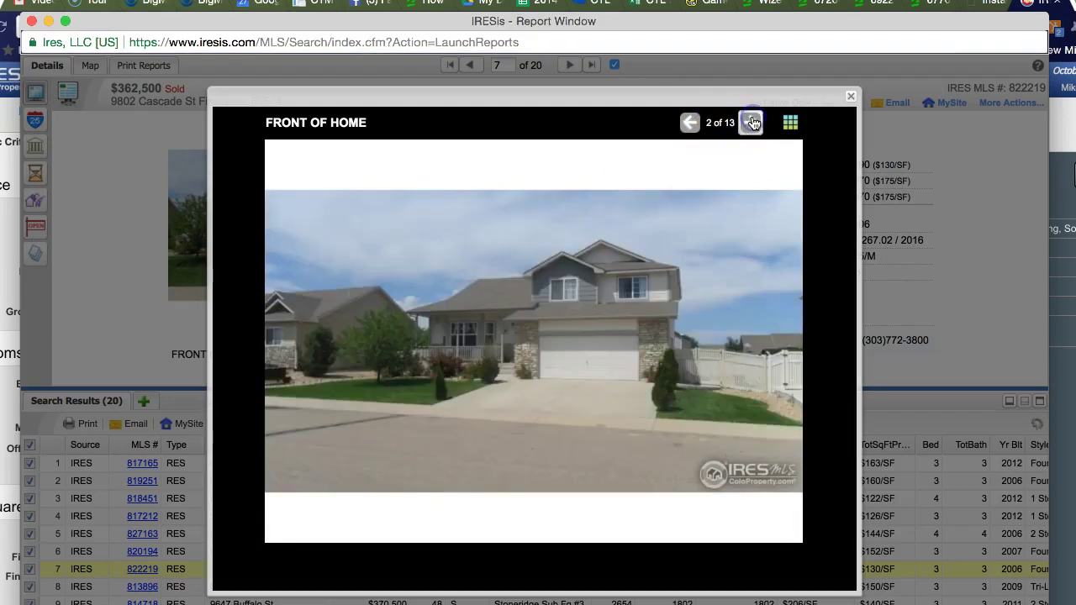
{"action": "left_click", "coordinate": [753, 123]}
{"action": "left_click", "coordinate": [753, 123]}
{"action": "left_click", "coordinate": [690, 124]}
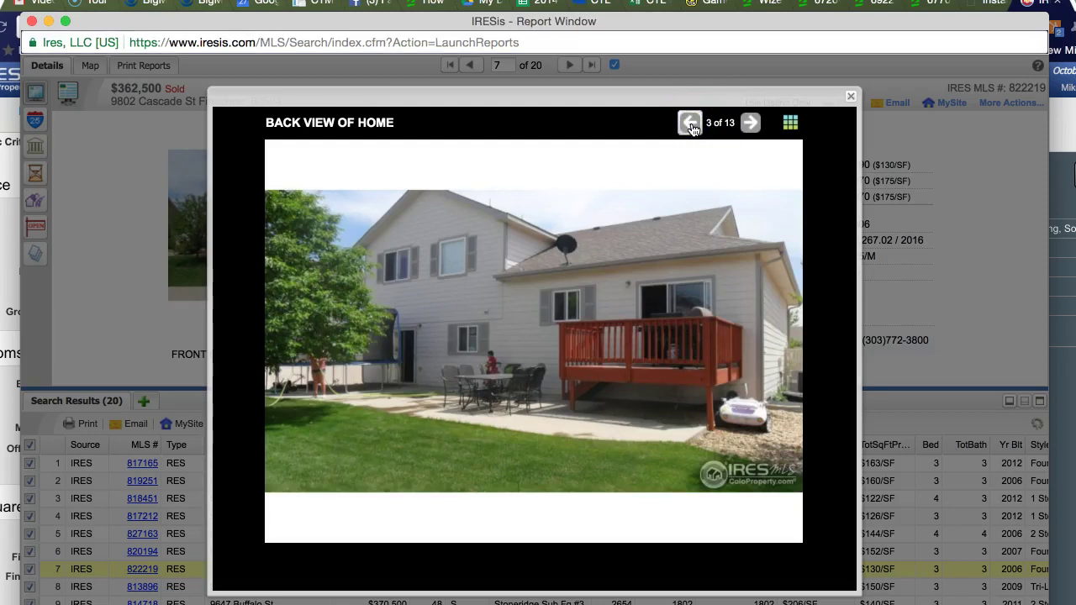
{"action": "left_click", "coordinate": [750, 123]}
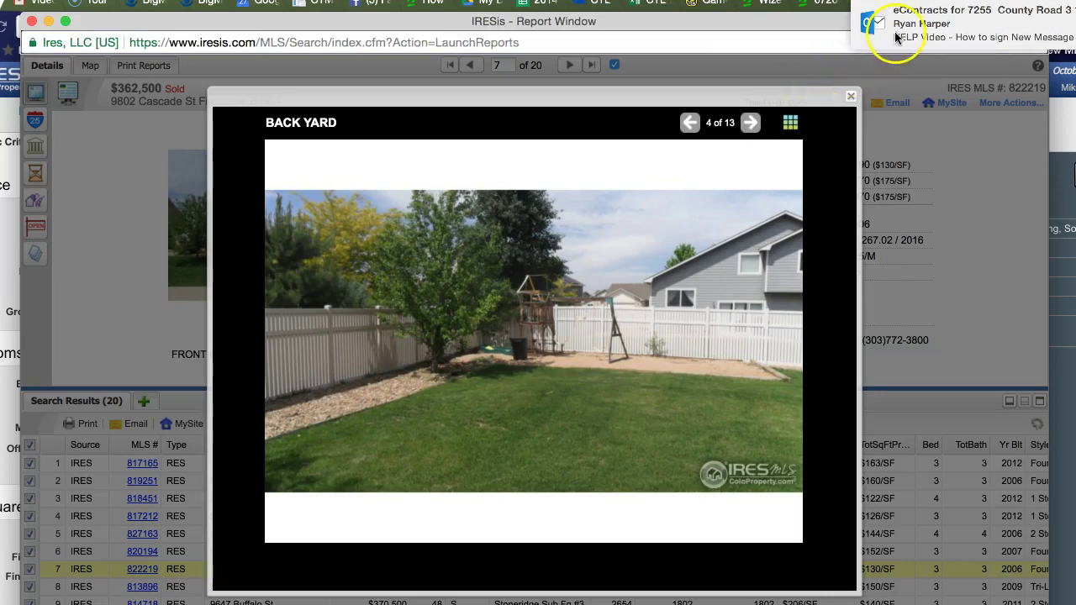
{"action": "left_click", "coordinate": [930, 27]}
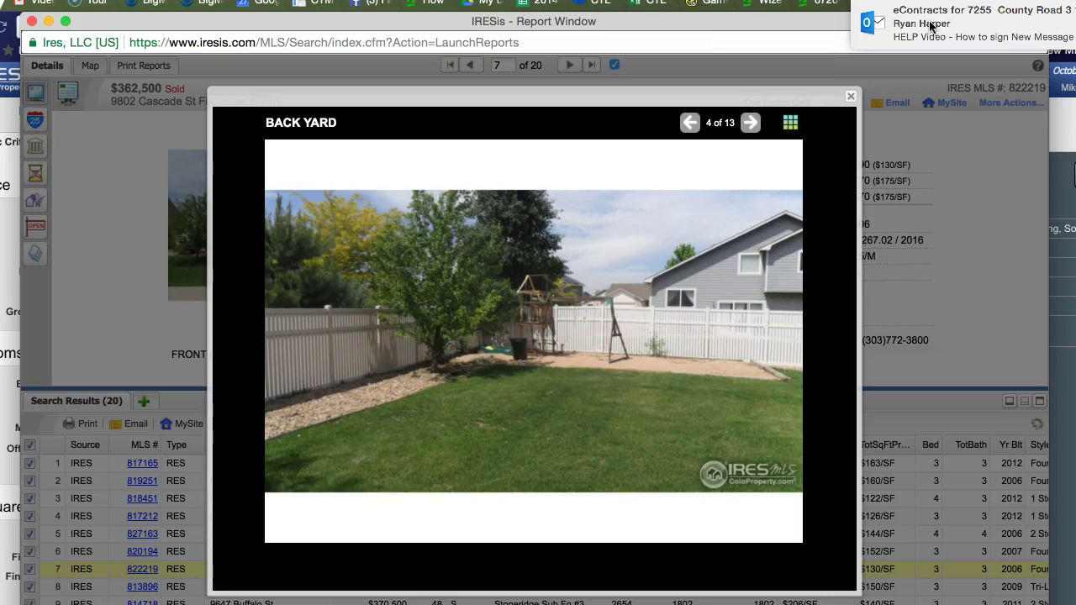
Step: Page through the kitchen, living, laundry and basement photos back to the front view, then close the viewer
{"action": "left_click", "coordinate": [749, 125]}
{"action": "left_click", "coordinate": [749, 124]}
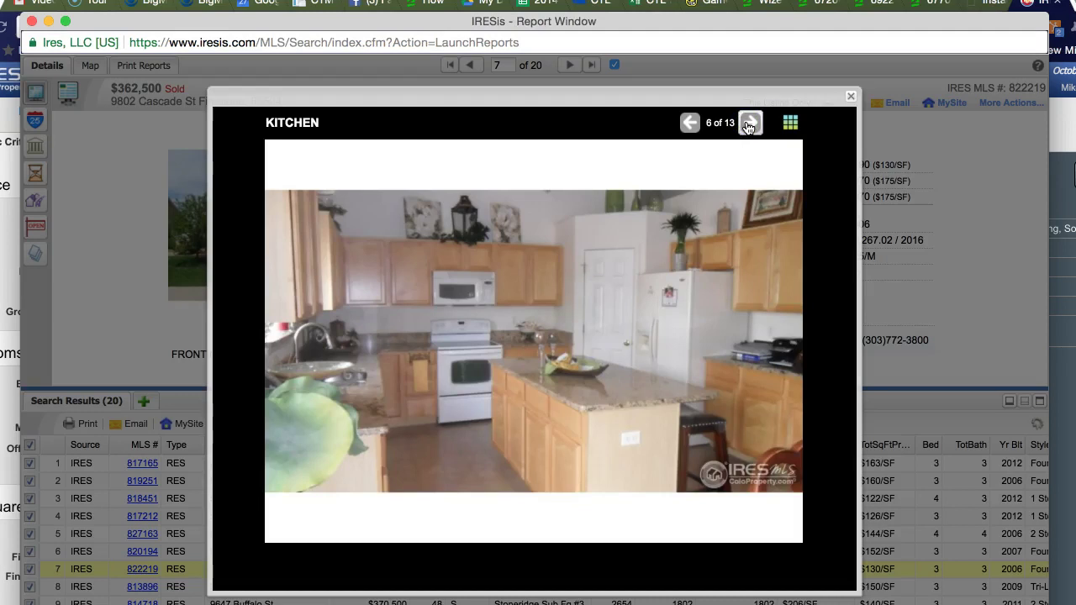
{"action": "left_click", "coordinate": [749, 124]}
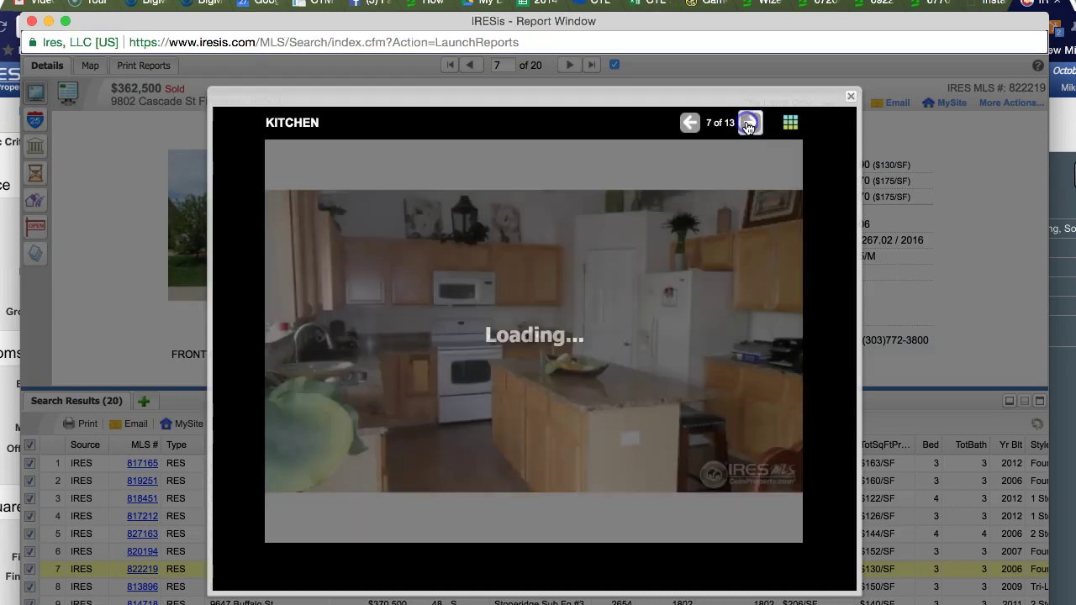
{"action": "left_click", "coordinate": [749, 124]}
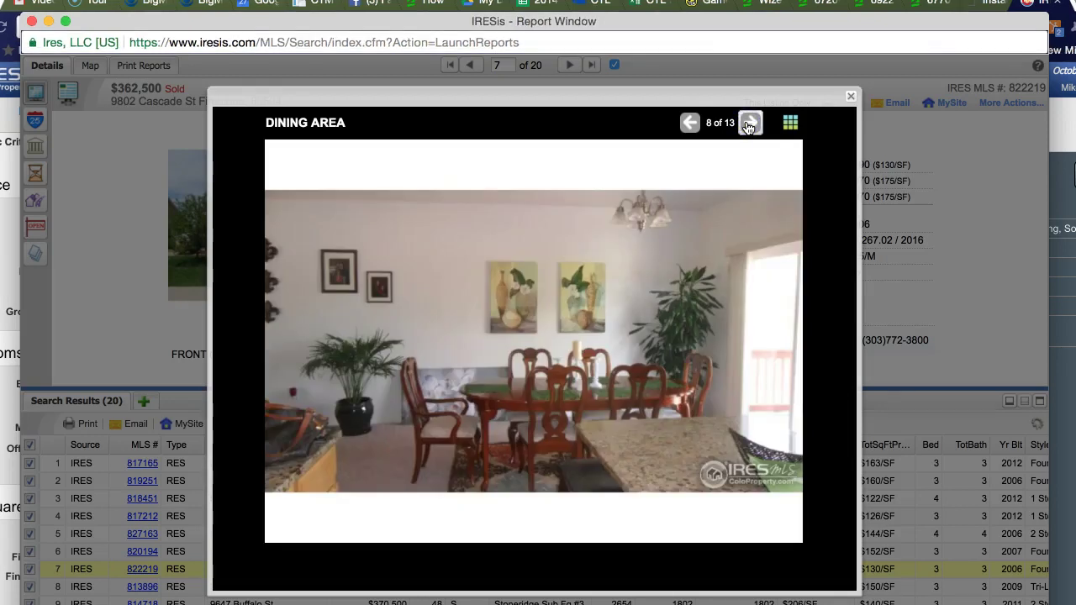
{"action": "left_click", "coordinate": [749, 124]}
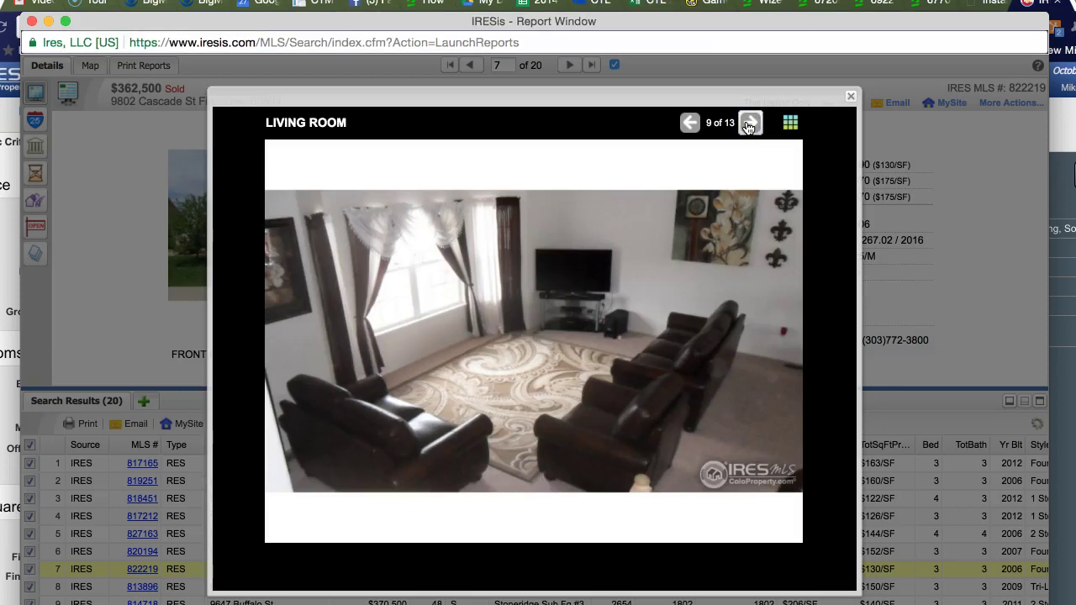
{"action": "left_click", "coordinate": [749, 124]}
{"action": "left_click", "coordinate": [749, 125]}
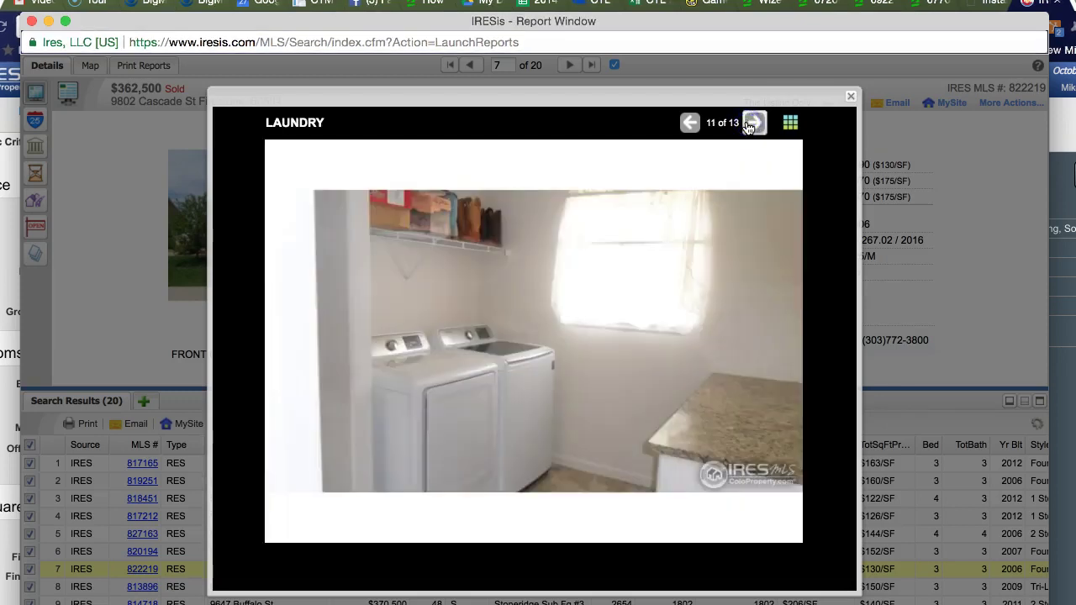
{"action": "left_click", "coordinate": [749, 125]}
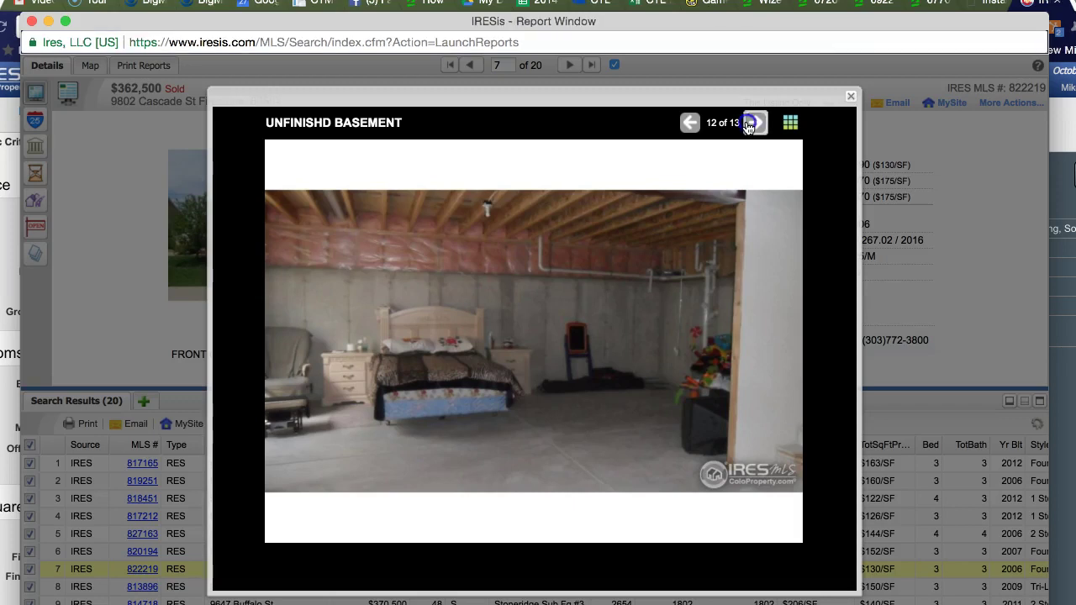
{"action": "left_click", "coordinate": [750, 123]}
{"action": "left_click", "coordinate": [750, 124]}
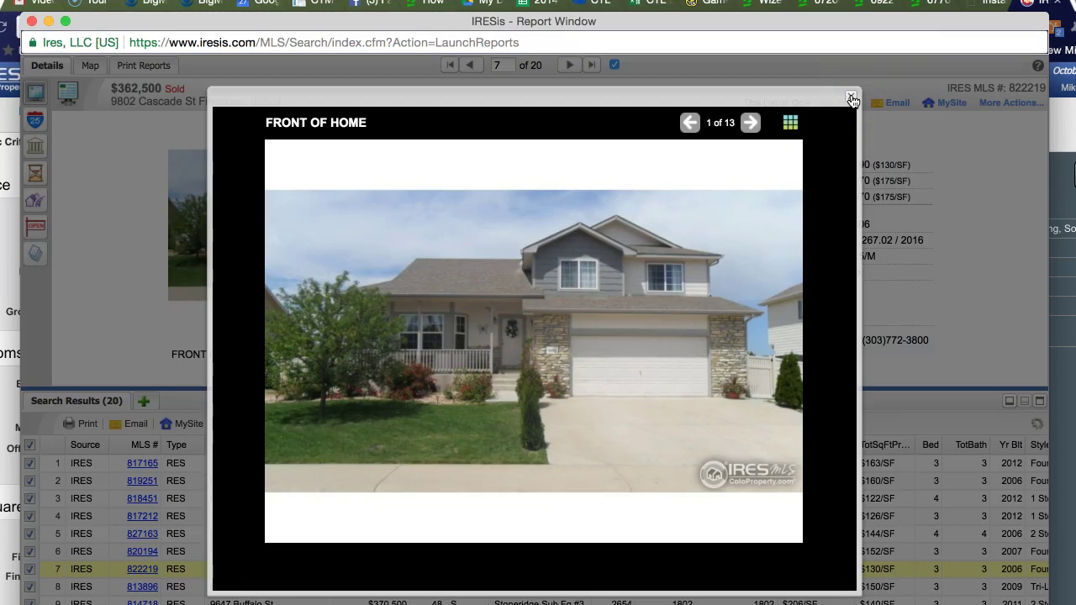
{"action": "left_click", "coordinate": [851, 100]}
Step: Close the photo lightbox and bring the own home's mls.realist.com report window to the front
{"action": "left_click", "coordinate": [399, 580]}
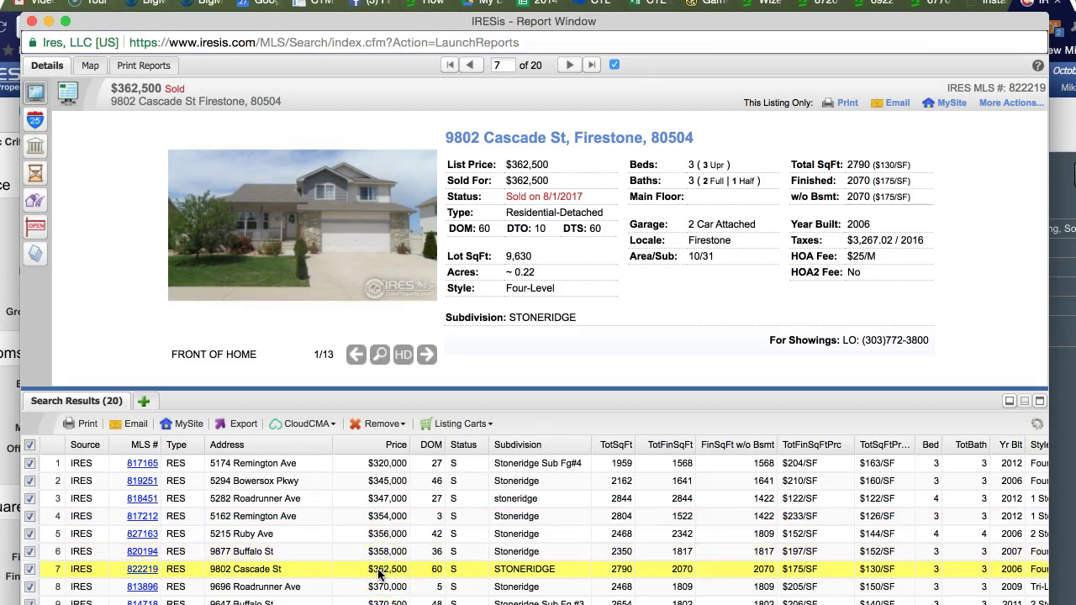
{"action": "left_click", "coordinate": [541, 361]}
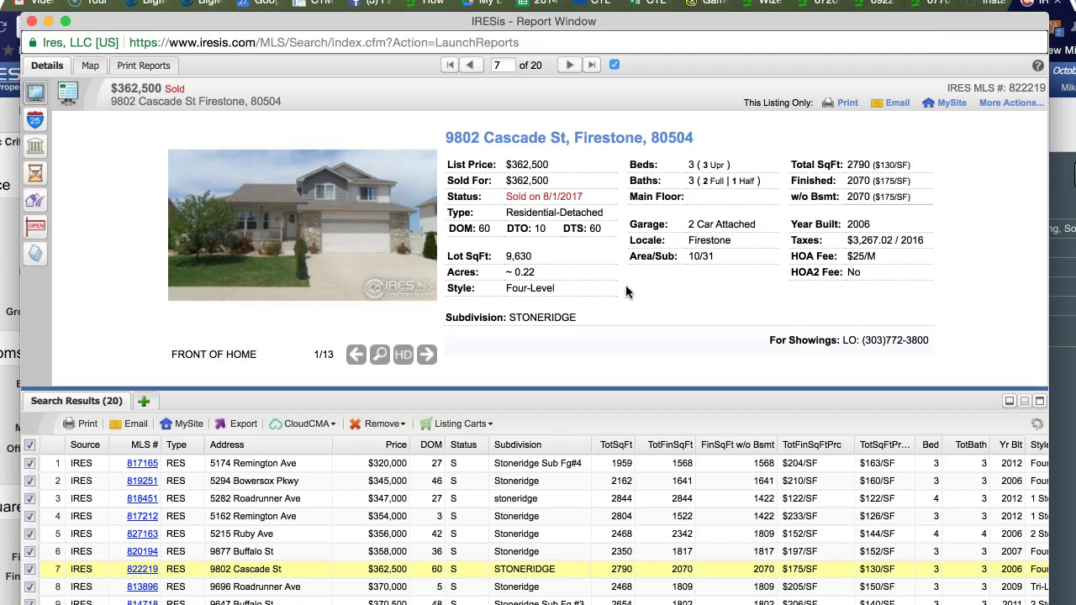
{"action": "scroll", "coordinate": [625, 285], "scroll_direction": "down", "scroll_amount": 2}
{"action": "scroll", "coordinate": [625, 285], "scroll_direction": "up", "scroll_amount": 2}
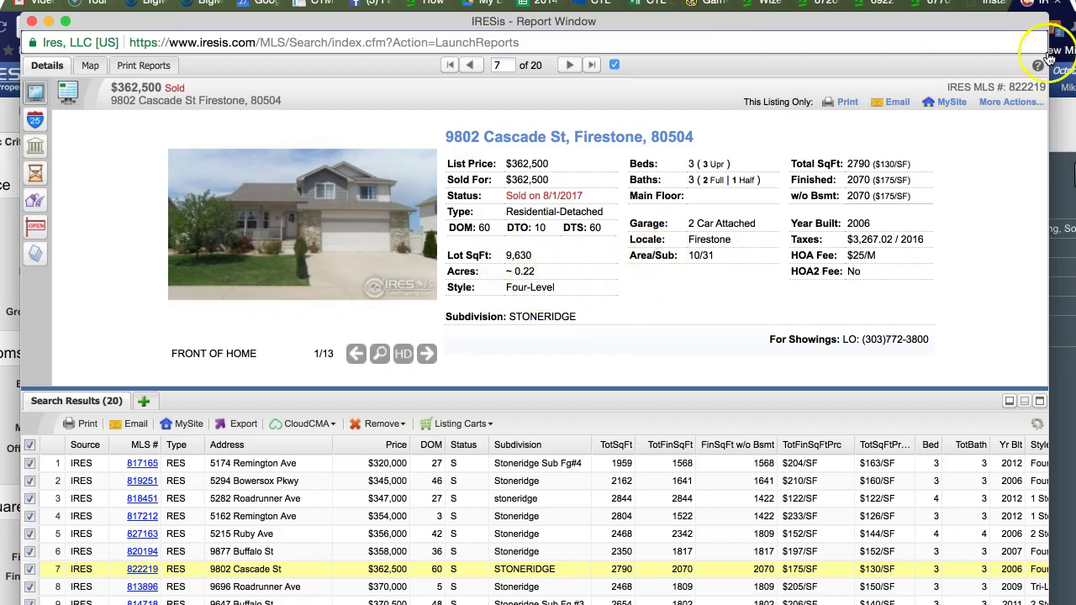
Step: Bring the own home's Realist report forward and return to the top of its Property Detail
{"action": "mouse_move", "coordinate": [1074, 2]}
{"action": "left_click", "coordinate": [458, 374]}
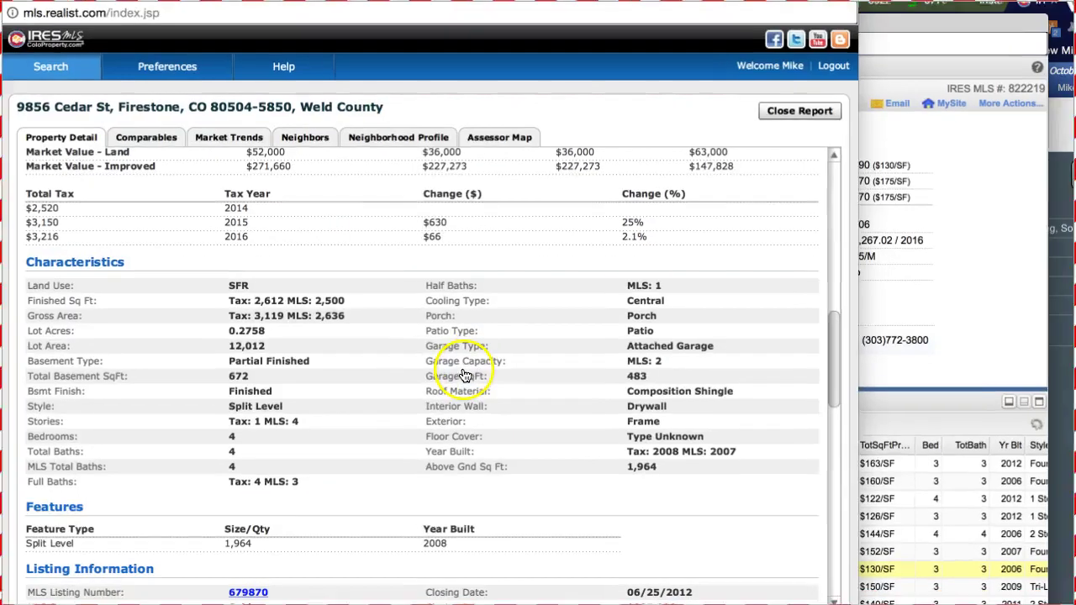
{"action": "scroll", "coordinate": [350, 407], "scroll_direction": "up", "scroll_amount": 10}
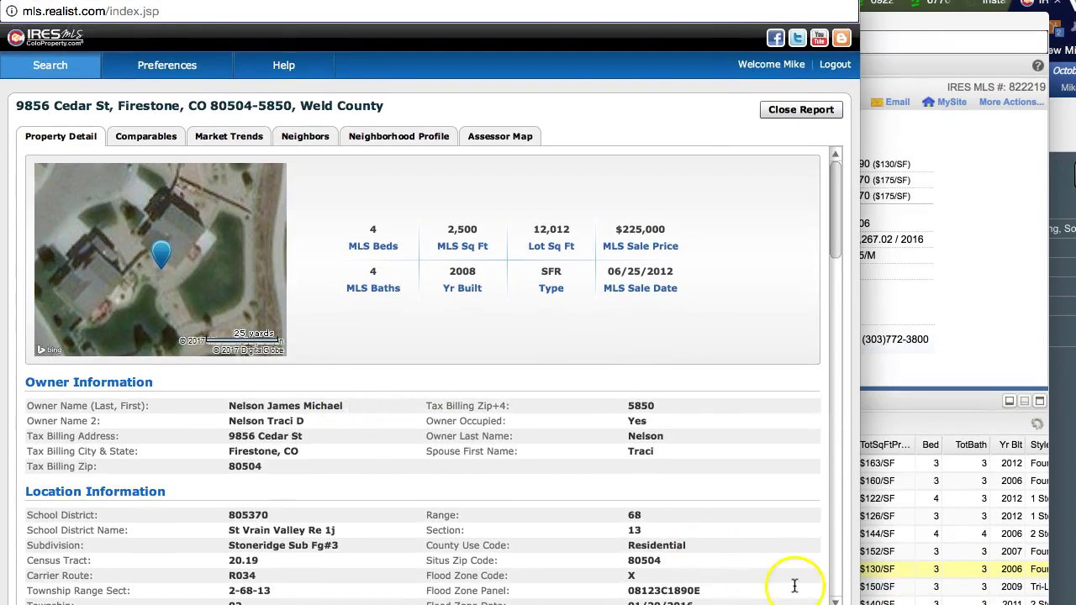
{"action": "scroll", "coordinate": [836, 602], "scroll_direction": "down", "scroll_amount": 3}
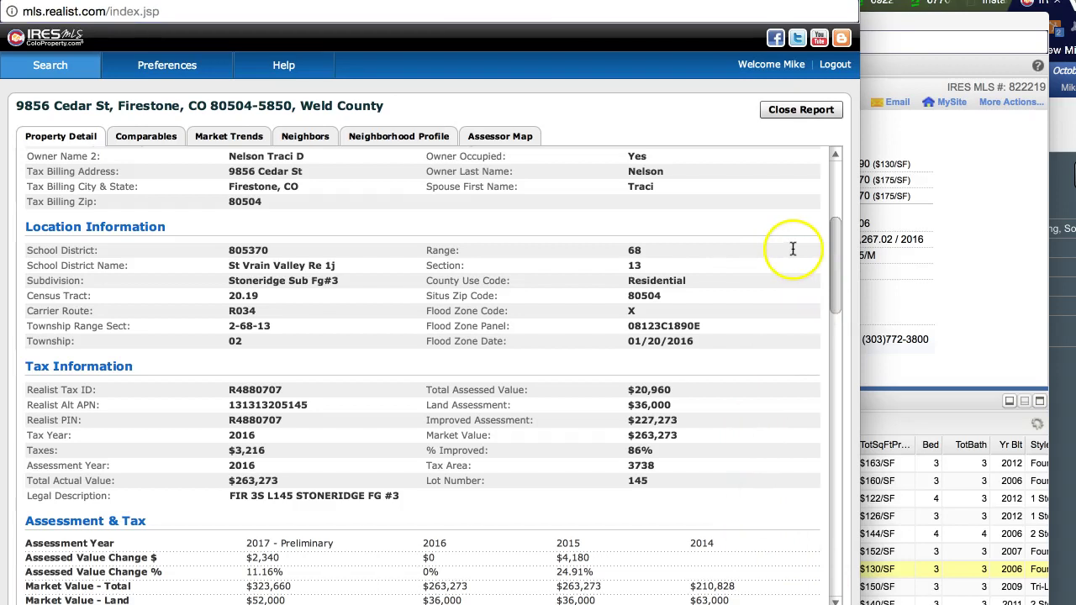
{"action": "left_click", "coordinate": [835, 158]}
{"action": "left_click", "coordinate": [836, 158]}
{"action": "left_click", "coordinate": [836, 158]}
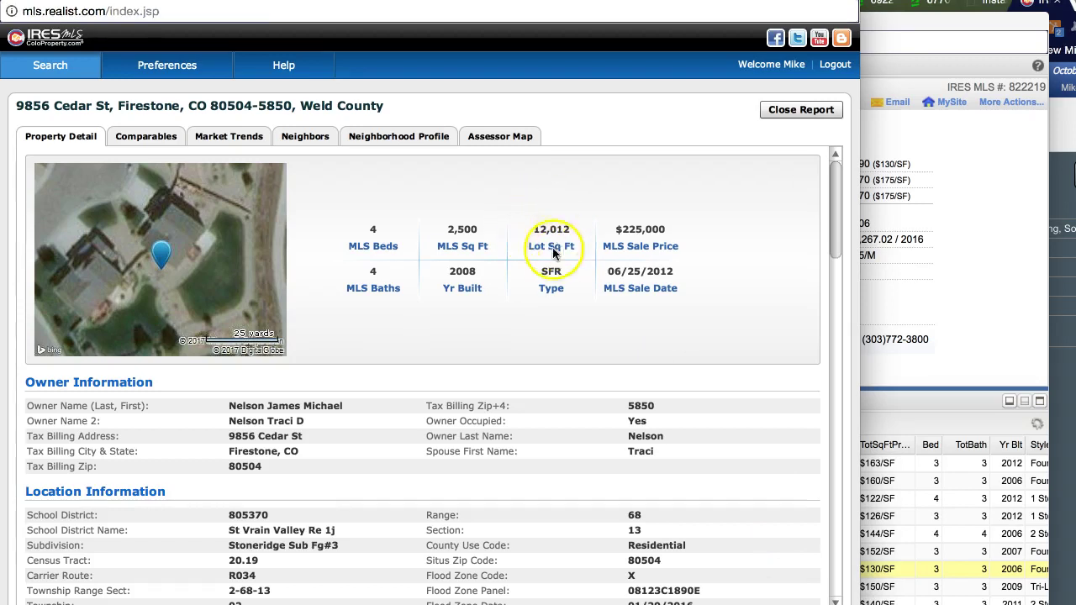
Step: Read through Tax Information, Assessment & Tax and Characteristics, then switch back to the IRES MLS window
{"action": "left_click", "coordinate": [835, 600]}
{"action": "left_click", "coordinate": [835, 600]}
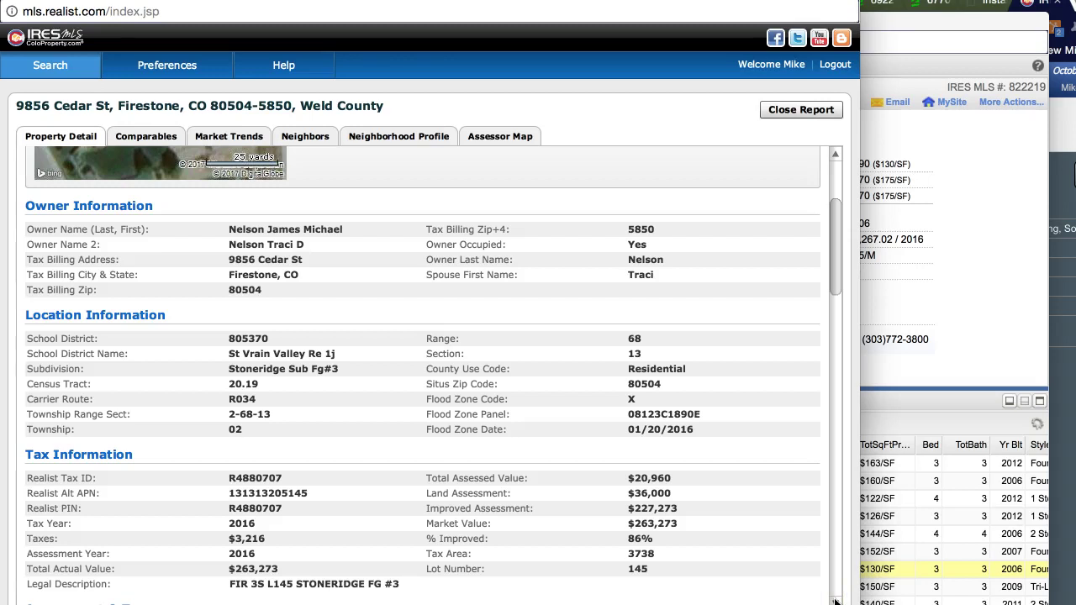
{"action": "left_click", "coordinate": [834, 600]}
{"action": "left_click", "coordinate": [835, 600]}
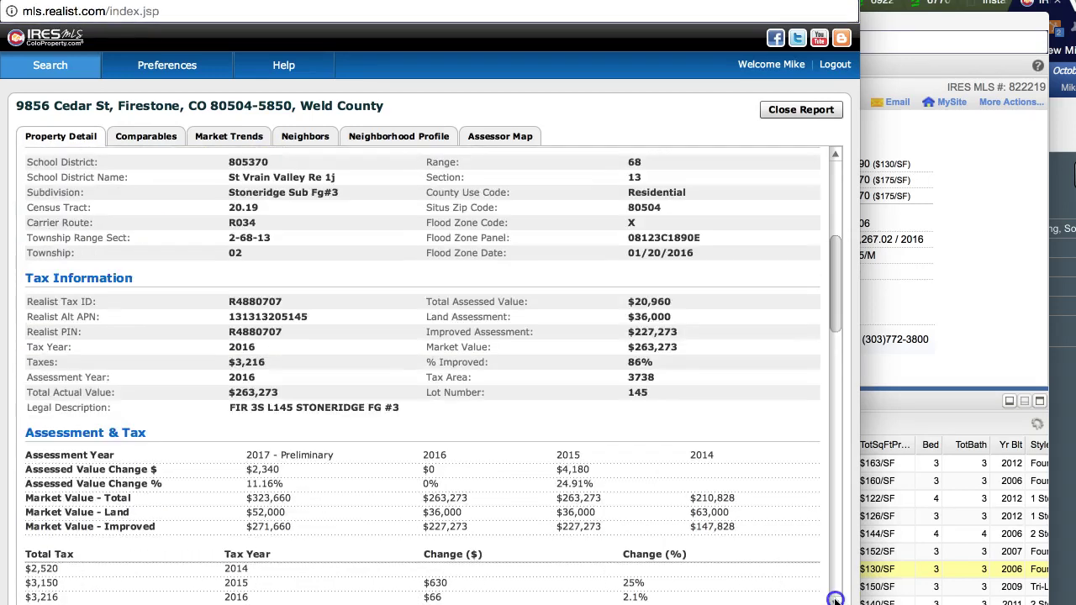
{"action": "left_click", "coordinate": [835, 600]}
{"action": "left_click", "coordinate": [834, 600]}
{"action": "left_click", "coordinate": [835, 601]}
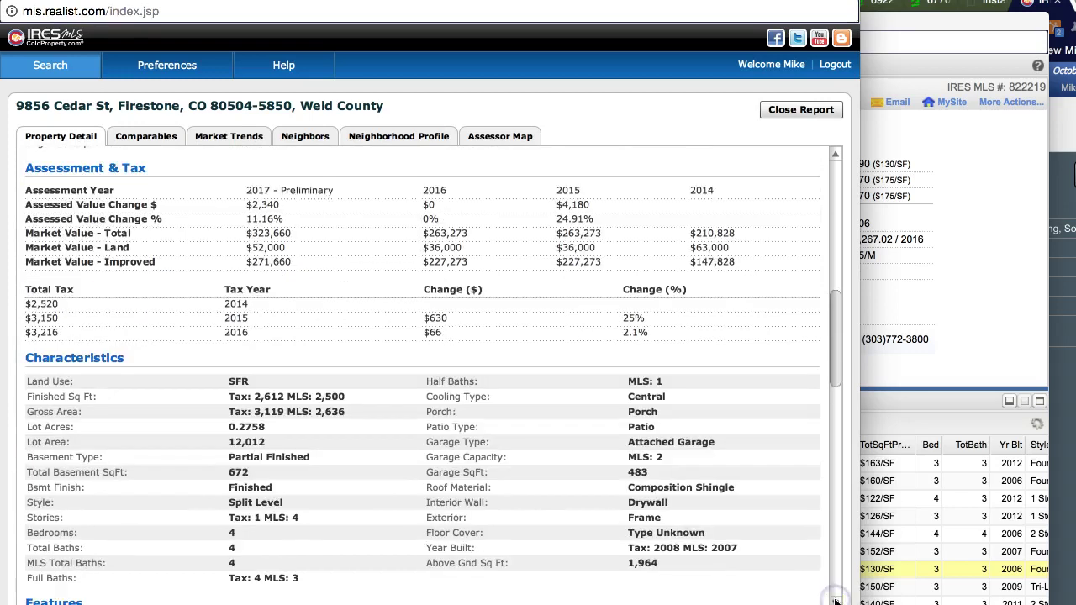
{"action": "left_click", "coordinate": [834, 600]}
{"action": "left_click", "coordinate": [835, 600]}
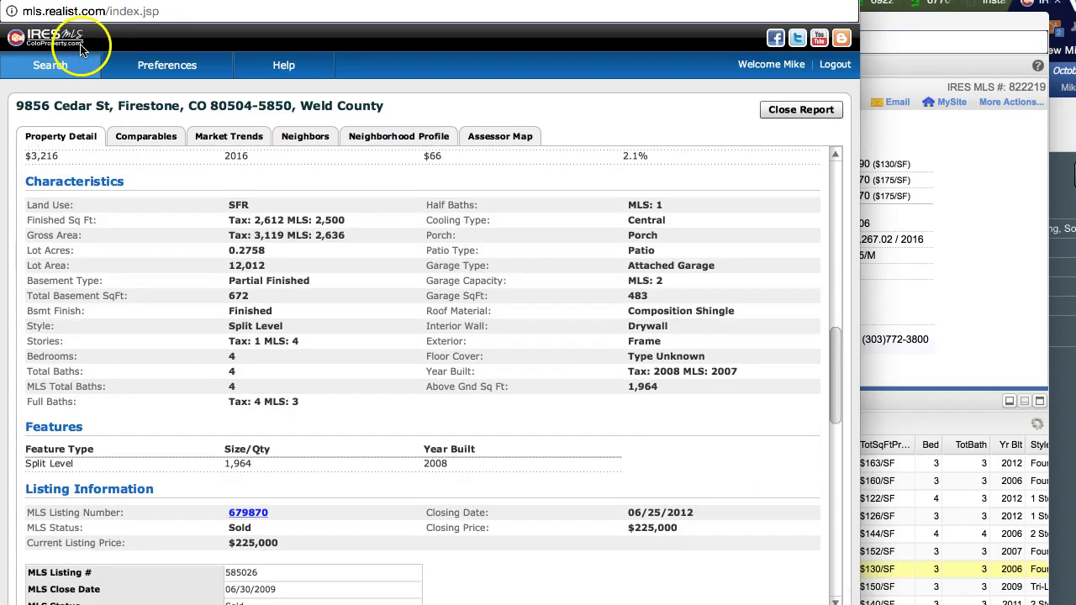
{"action": "left_click", "coordinate": [939, 259]}
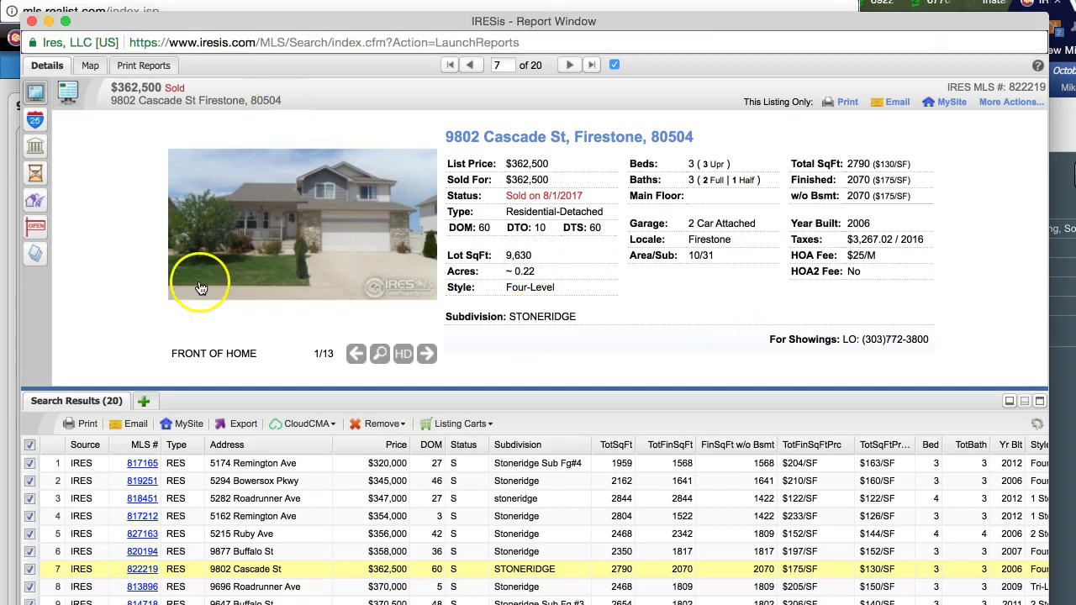
Step: Uncheck all 20 results, then check only the comps in rows 5 through 8
{"action": "left_click", "coordinate": [30, 445]}
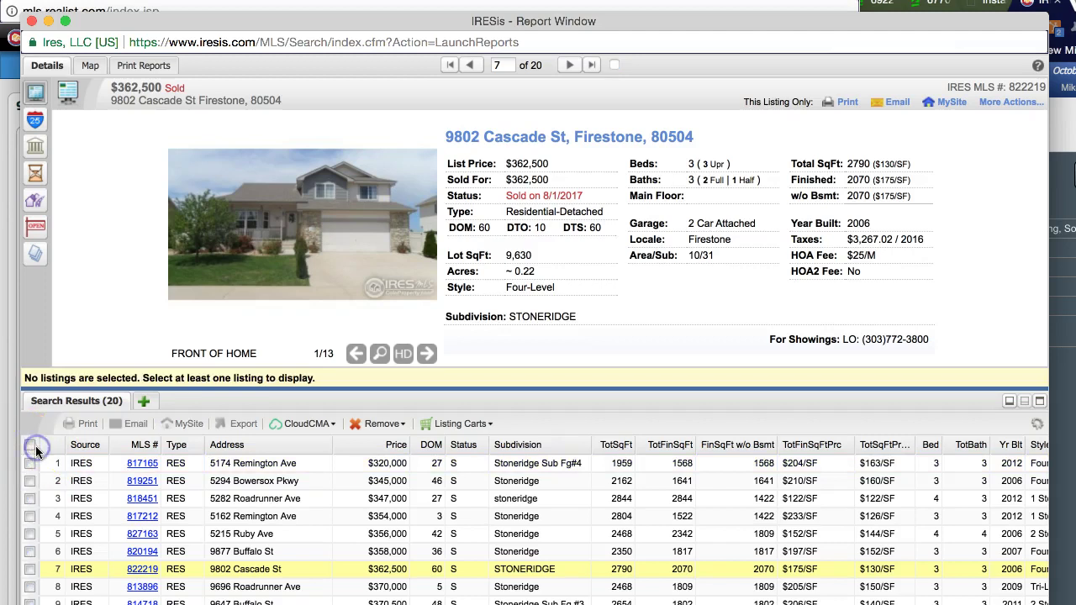
{"action": "left_click", "coordinate": [30, 498]}
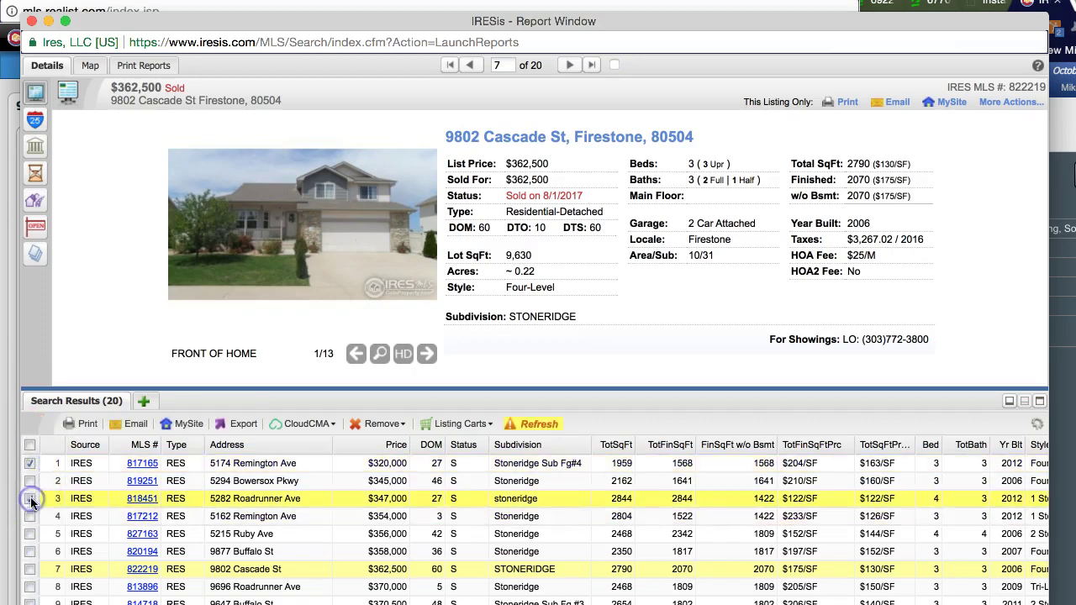
{"action": "left_click", "coordinate": [30, 499]}
{"action": "left_click", "coordinate": [30, 532]}
{"action": "left_click", "coordinate": [29, 552]}
{"action": "left_click", "coordinate": [29, 569]}
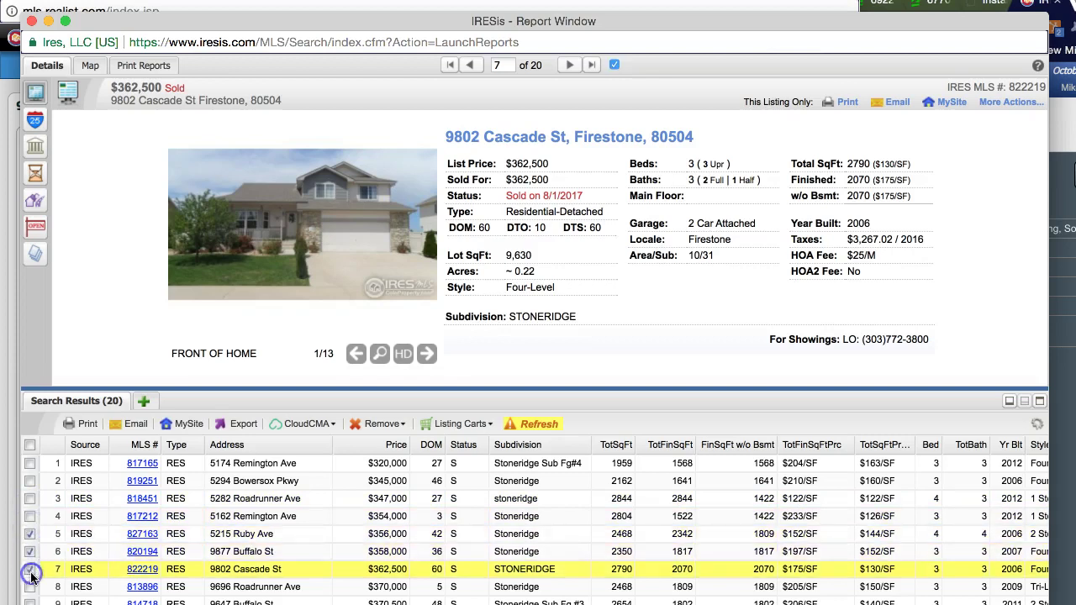
{"action": "left_click", "coordinate": [30, 587]}
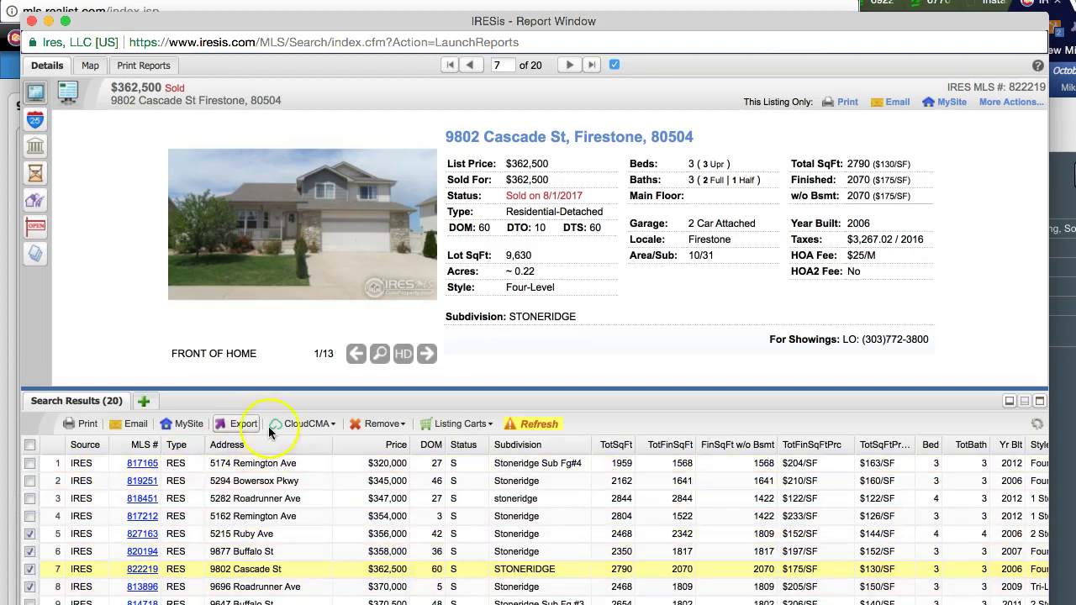
{"action": "left_click", "coordinate": [301, 423]}
Step: Choose Create CMA Report from the CloudCMA menu for the checked comps
{"action": "left_click", "coordinate": [312, 447]}
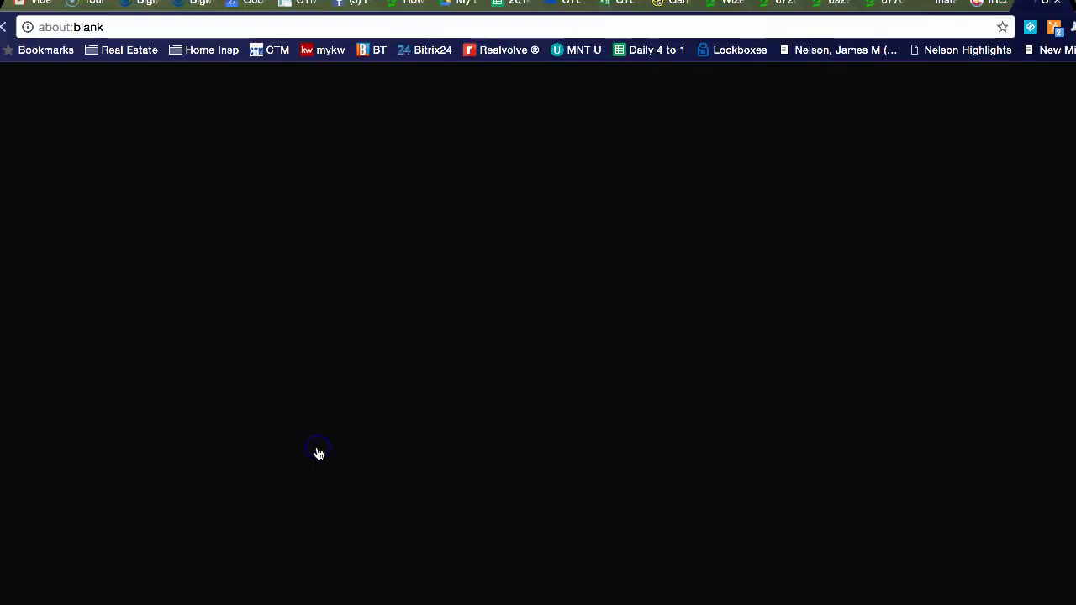